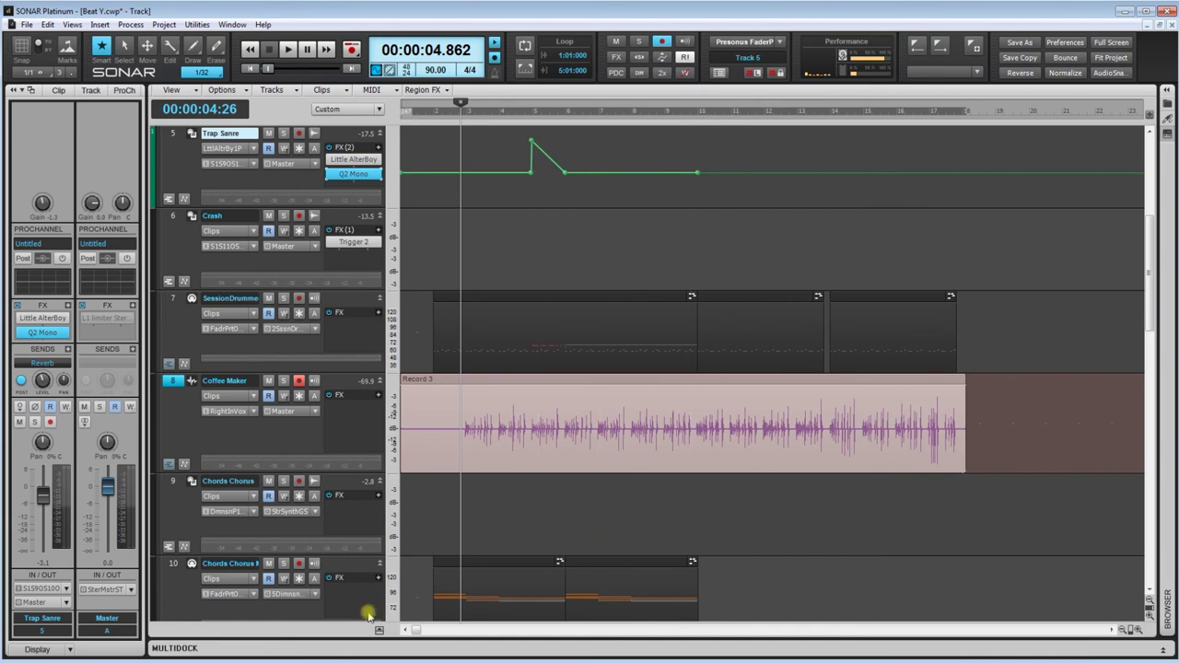
Select the Record 4 clip and take the Coffee Maker track out of record-ready
left_click_drag(416, 630, 634, 631)
left_click_drag(784, 357, 1003, 403)
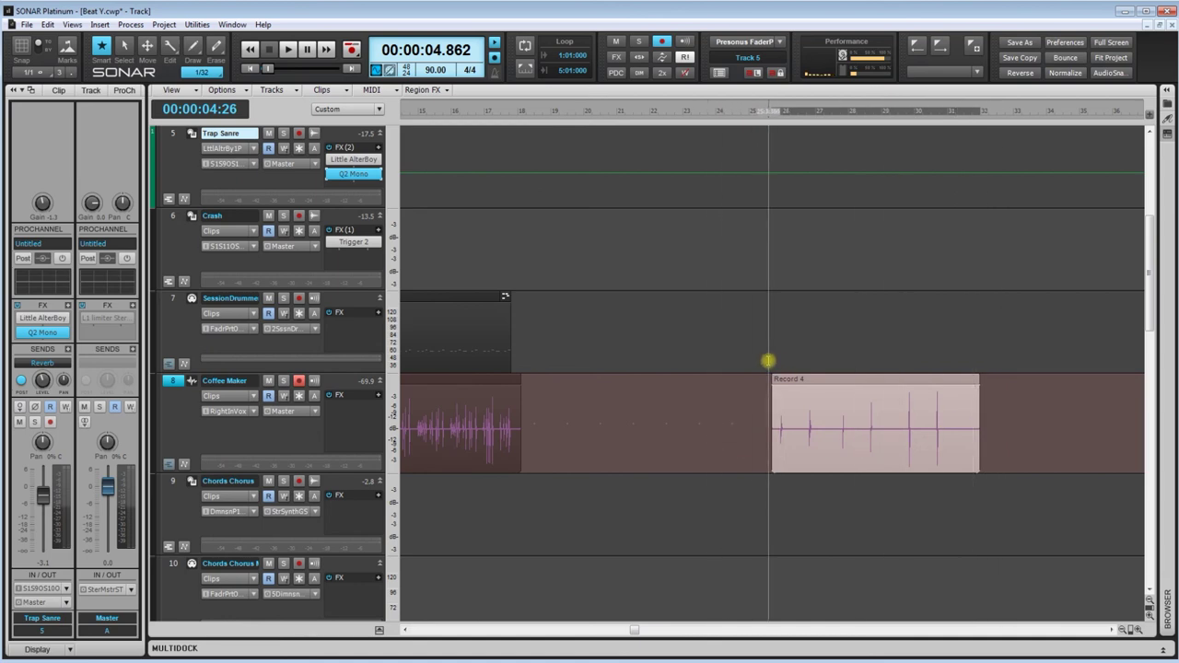
left_click(768, 361)
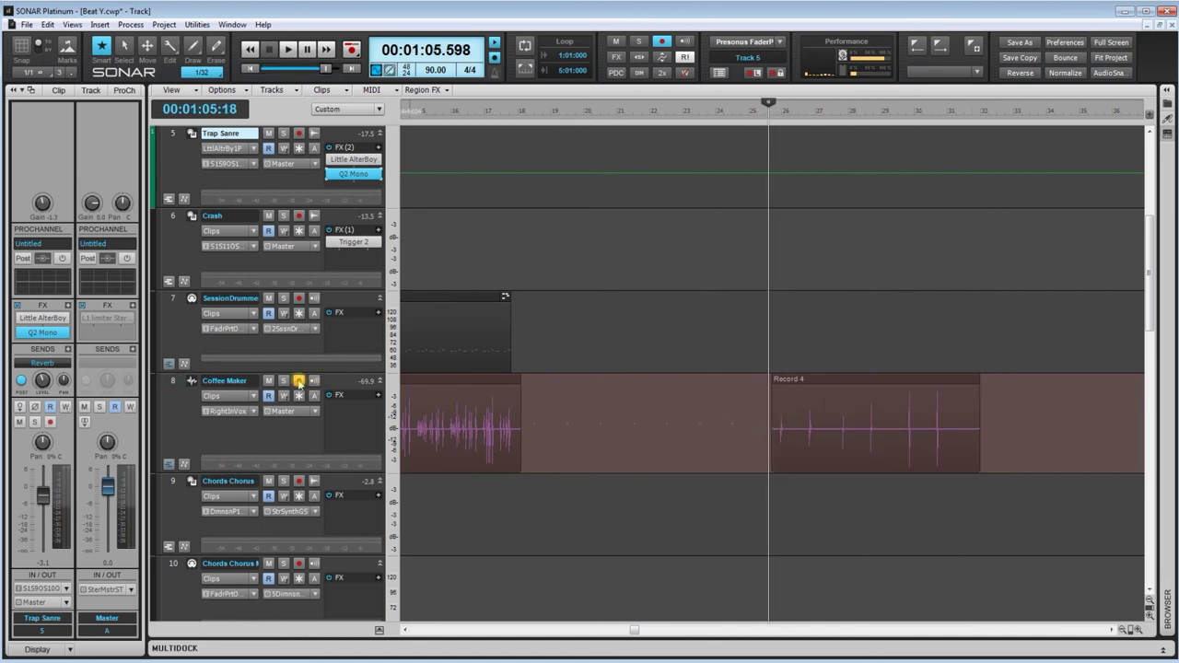
left_click(298, 380)
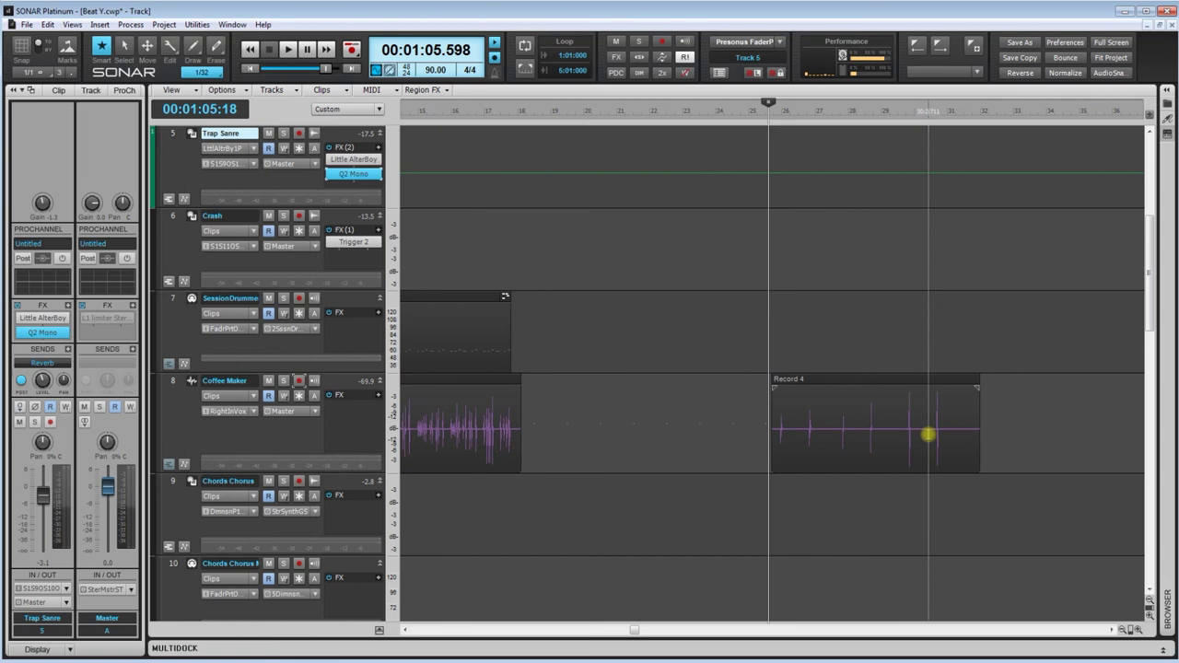
Play back the Record 4 take from two positions, then return the now line near Record 3
key("space")
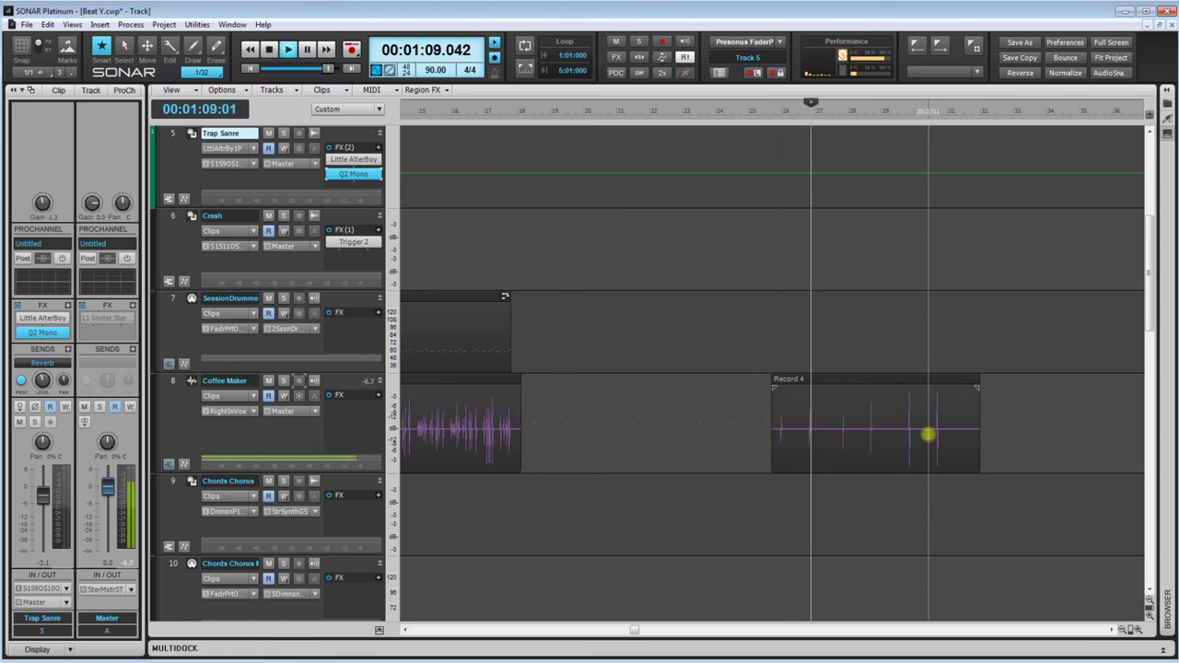
key("space")
left_click(771, 350)
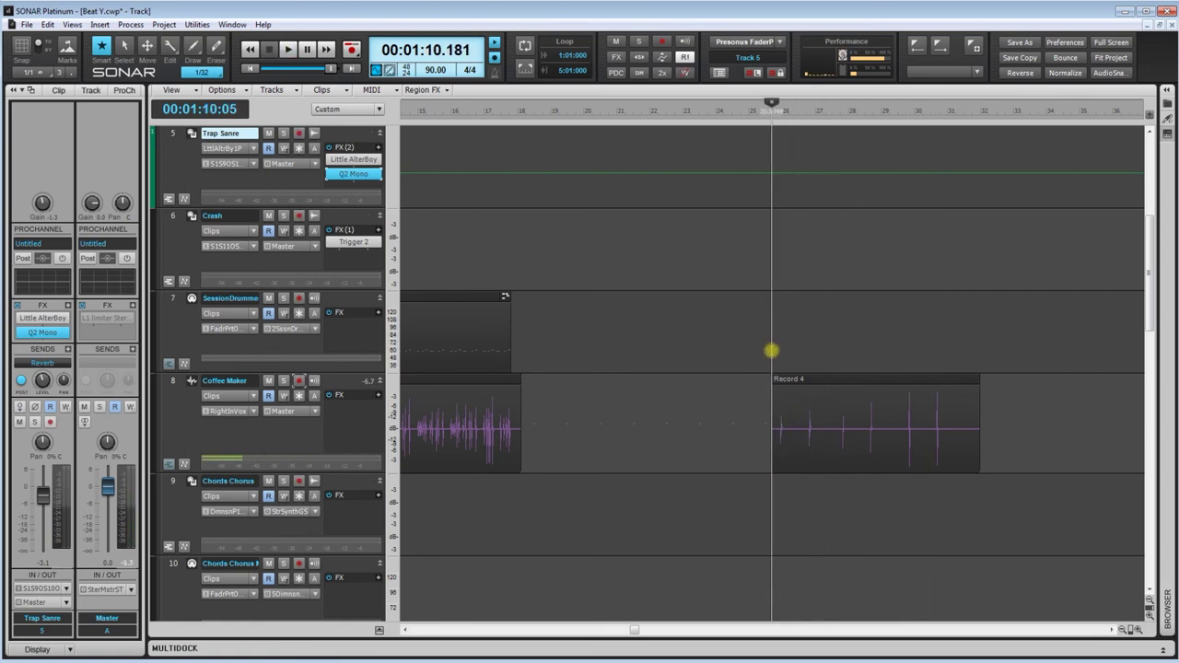
left_click(835, 356)
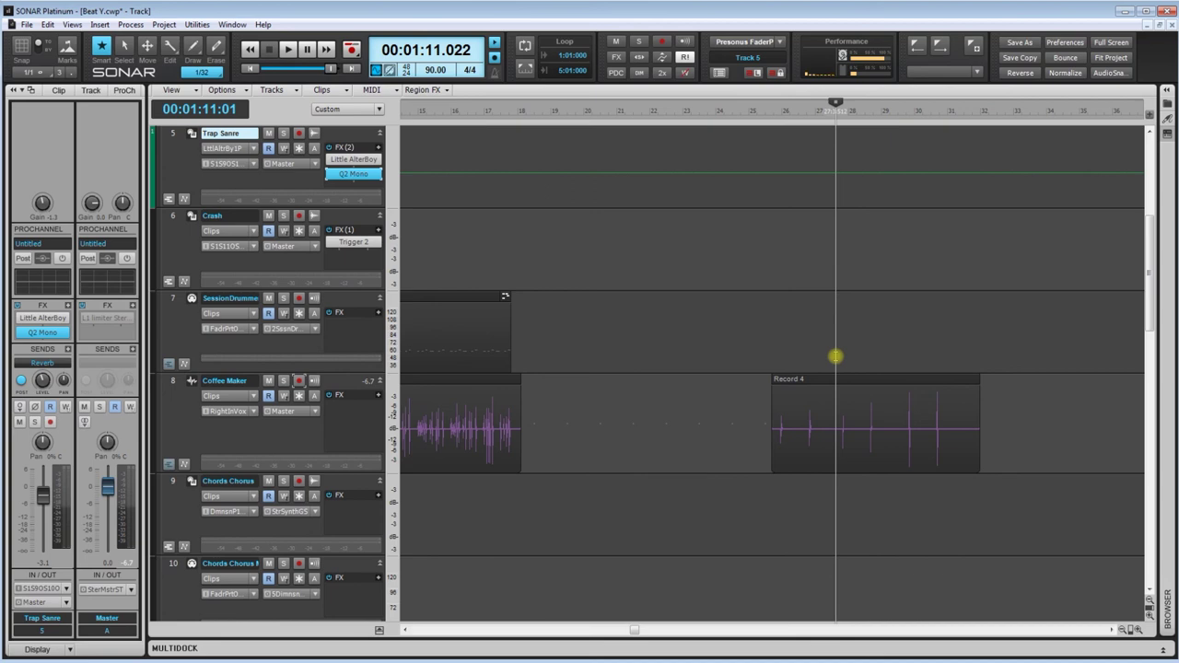
key("space")
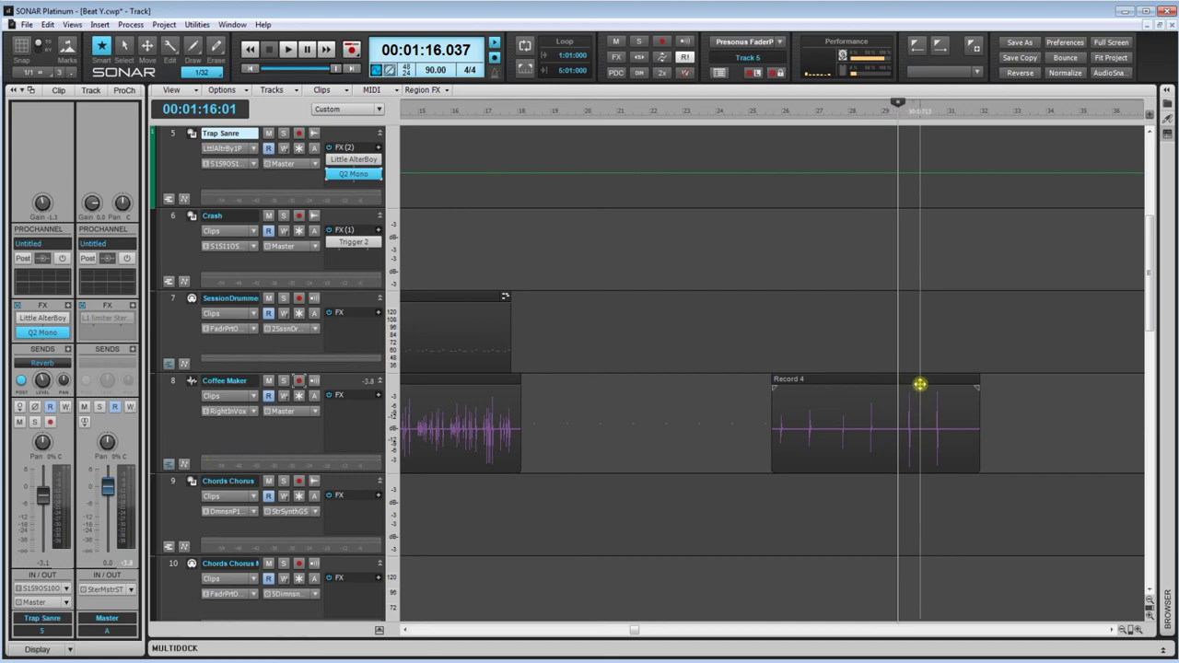
key("space")
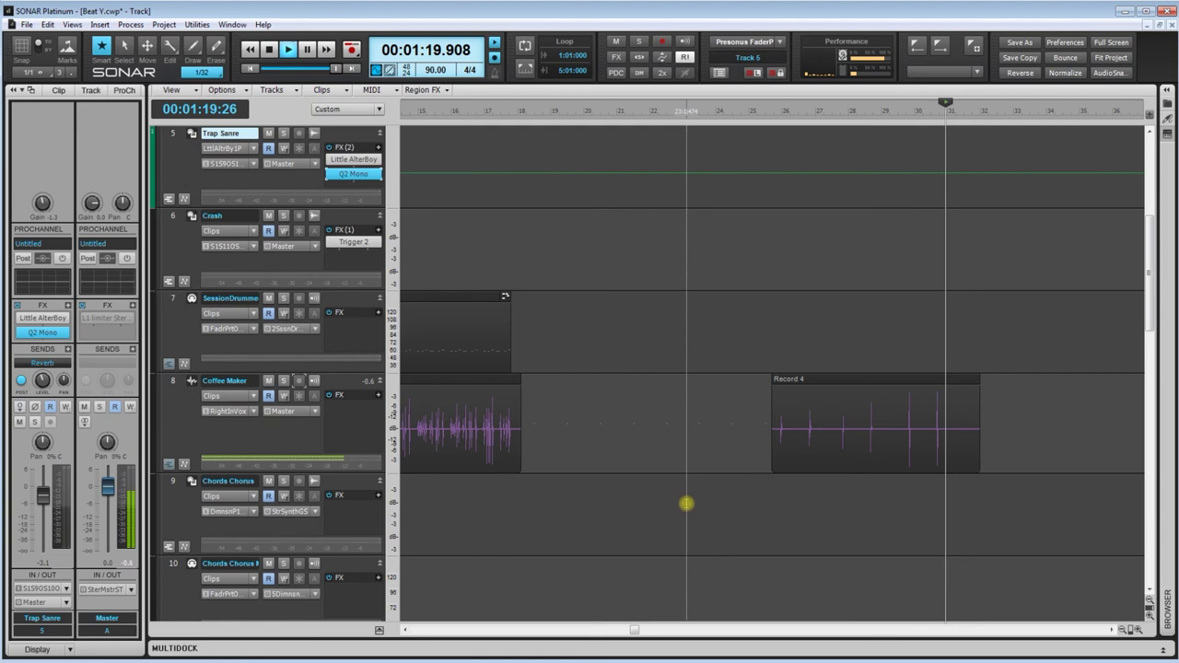
left_click(610, 377)
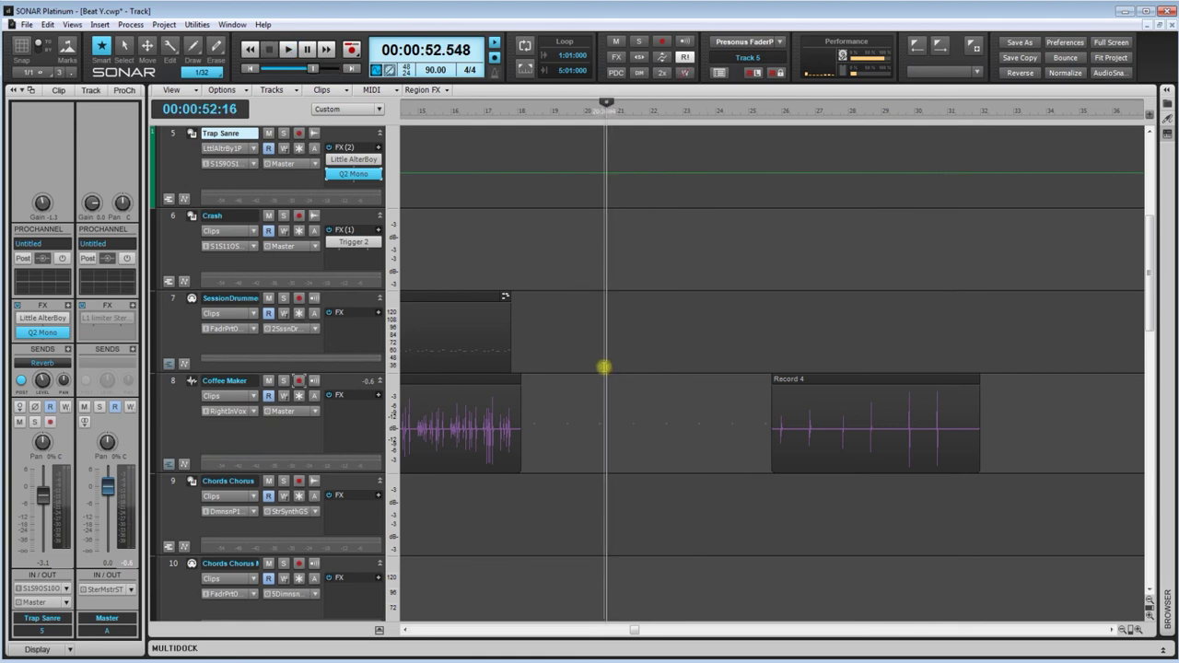
left_click_drag(634, 630, 406, 630)
left_click(466, 267)
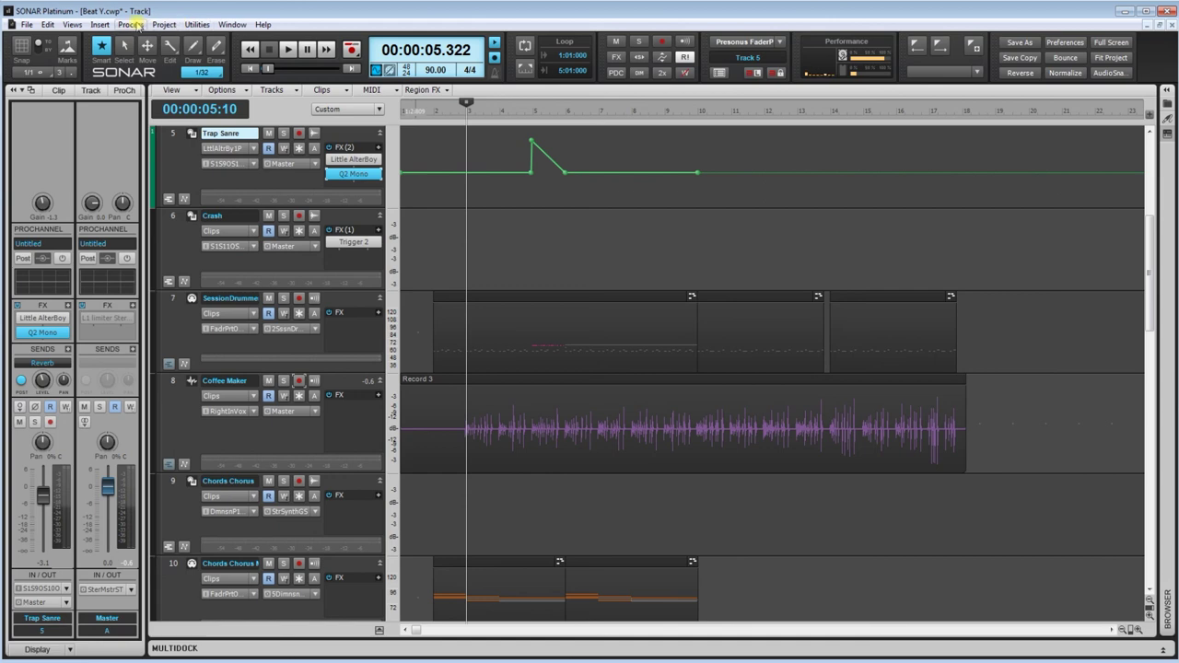
Set the playback position near the Record 3 start and play the take
left_click(572, 523)
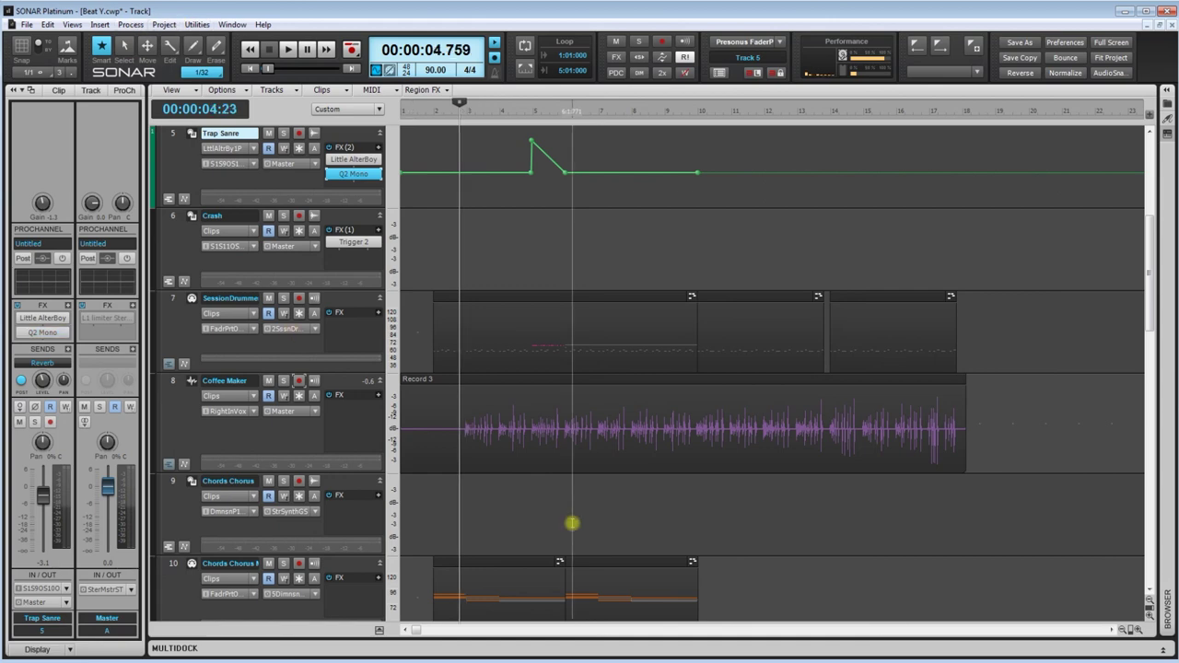
left_click_drag(652, 489, 579, 450)
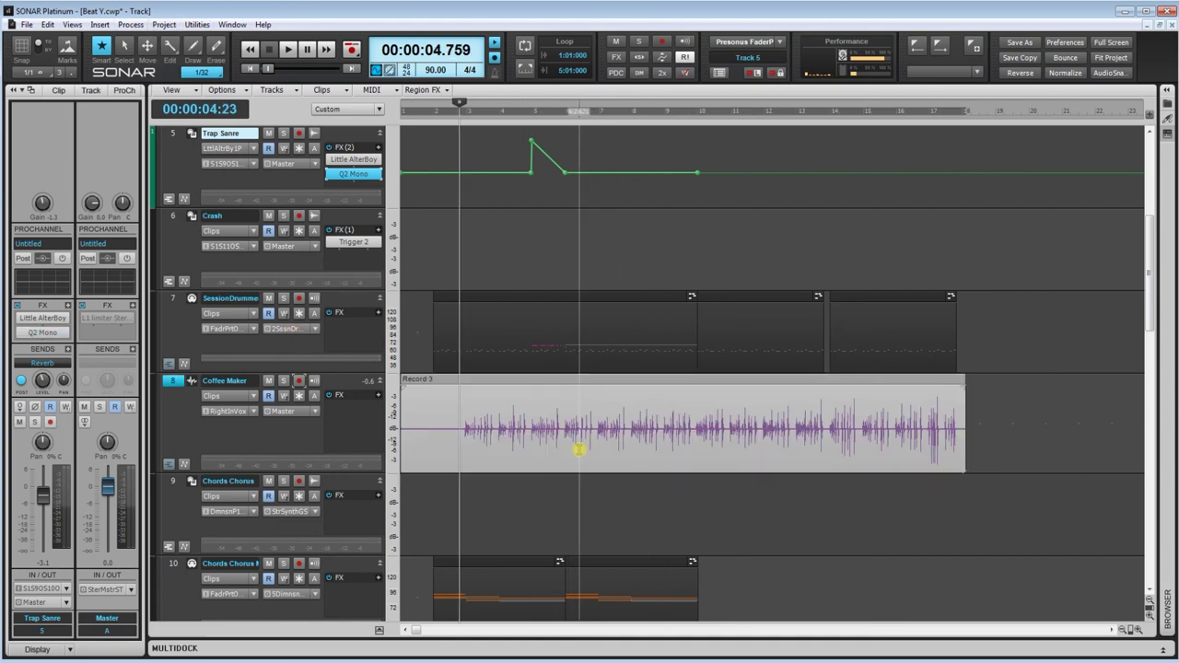
left_click(464, 481)
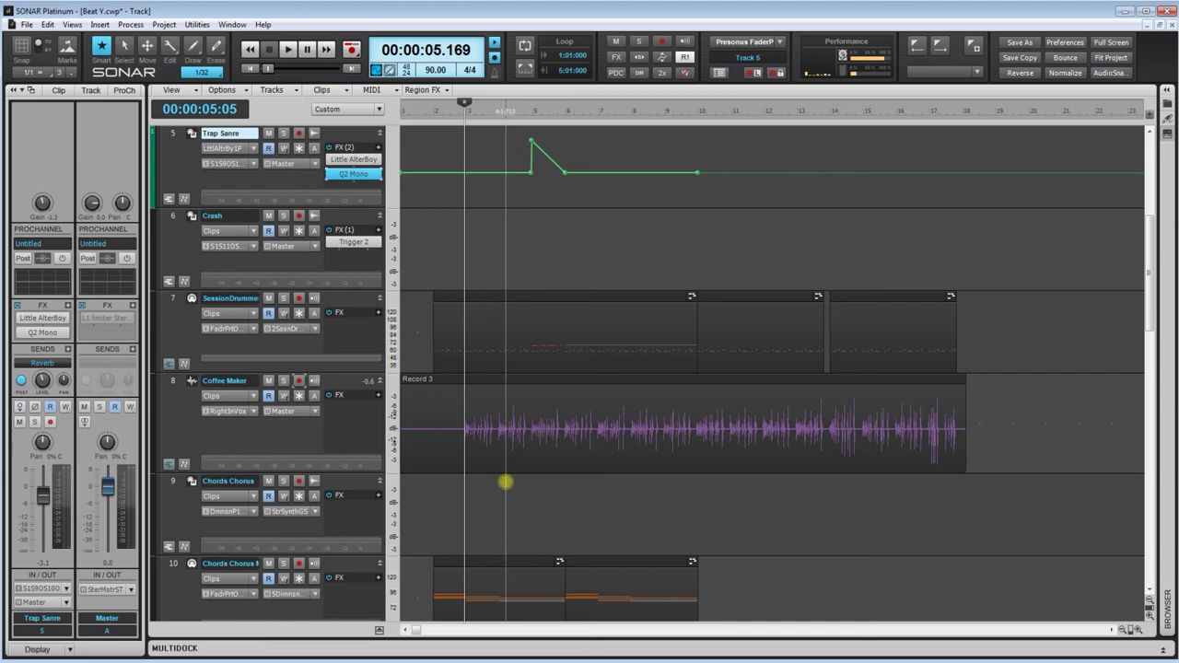
key("space")
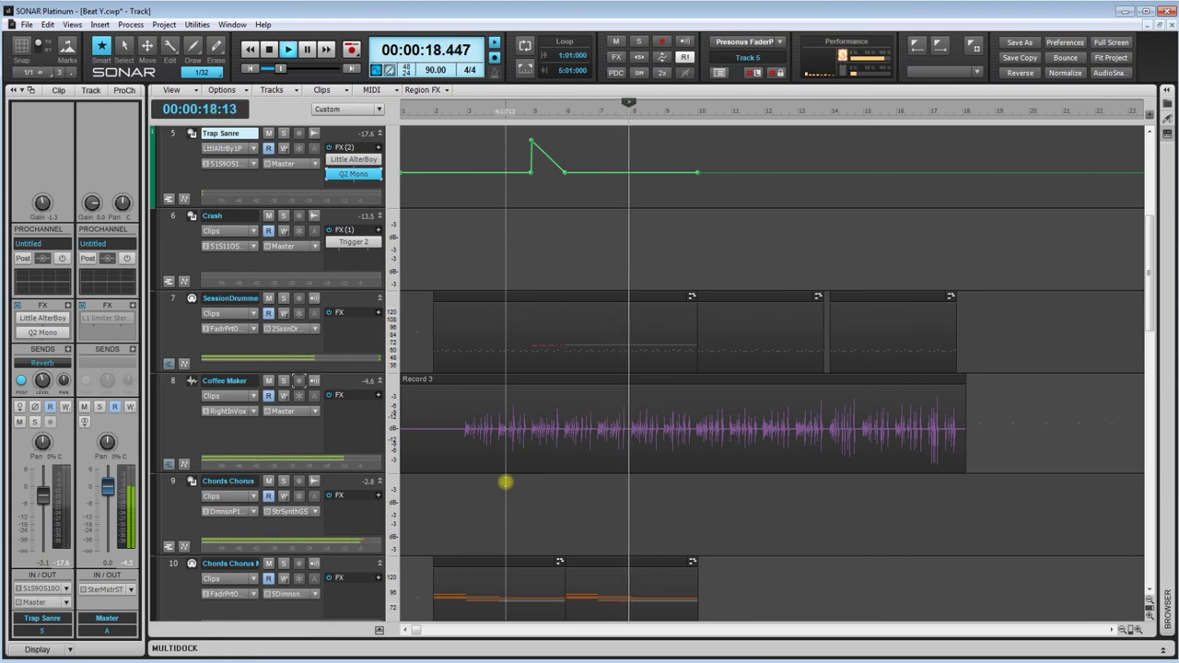
Lower the Coffee Maker track's volume slightly during playback, then stop
left_click(178, 383)
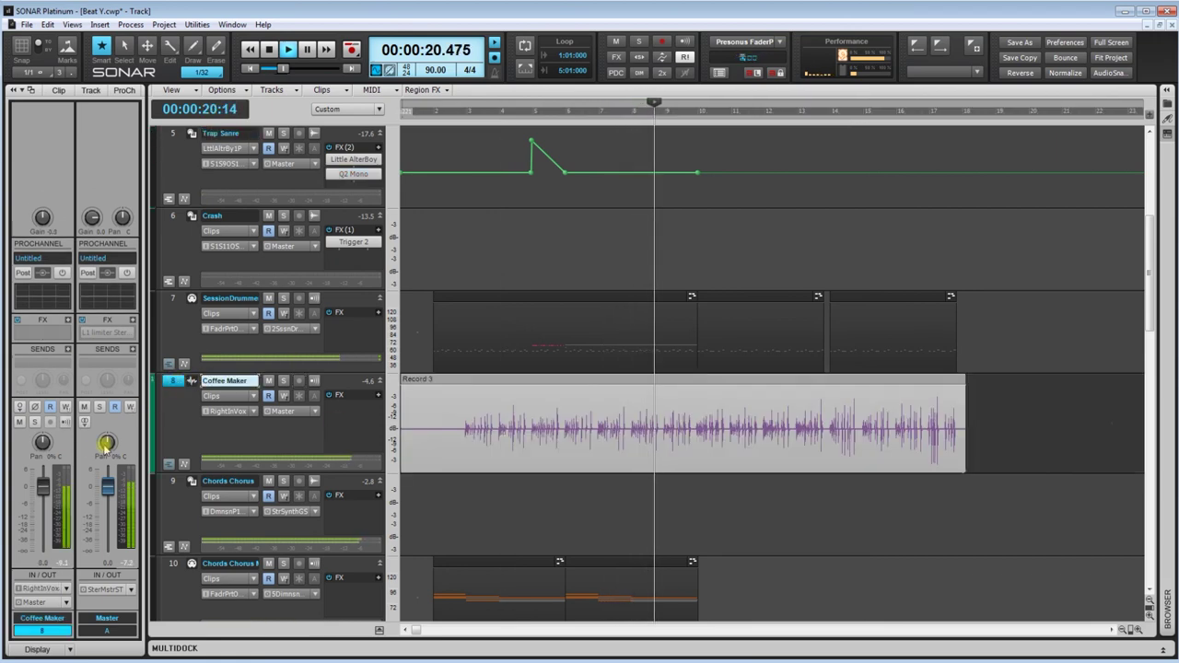
left_click_drag(48, 486, 69, 488)
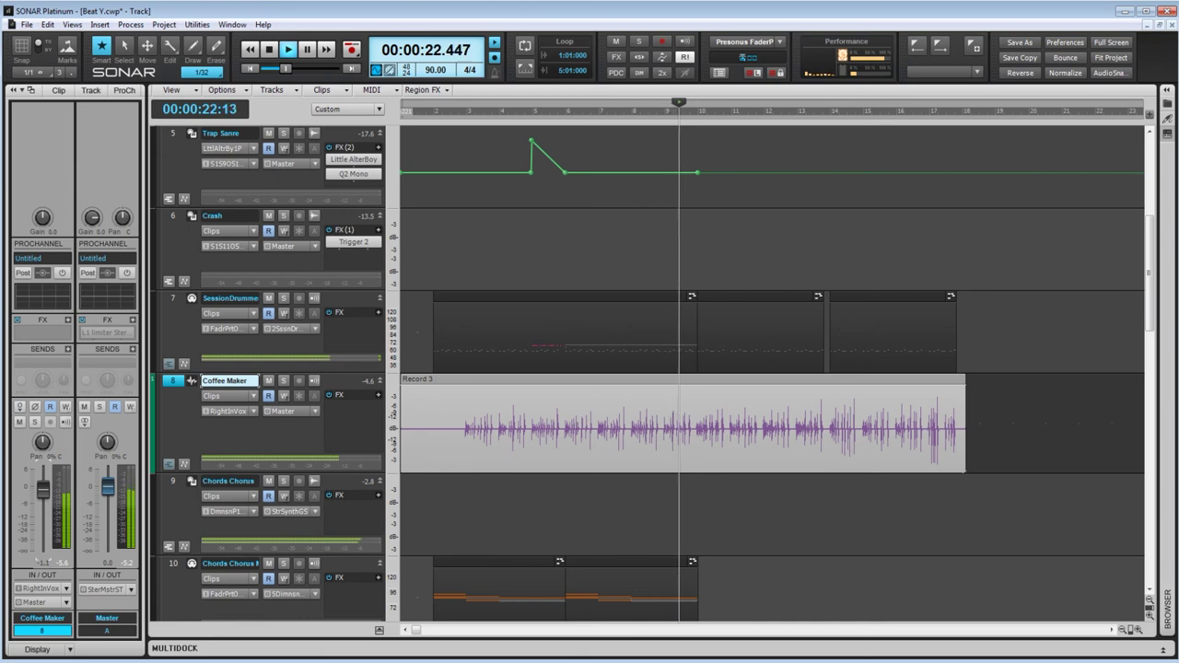
left_click(710, 495)
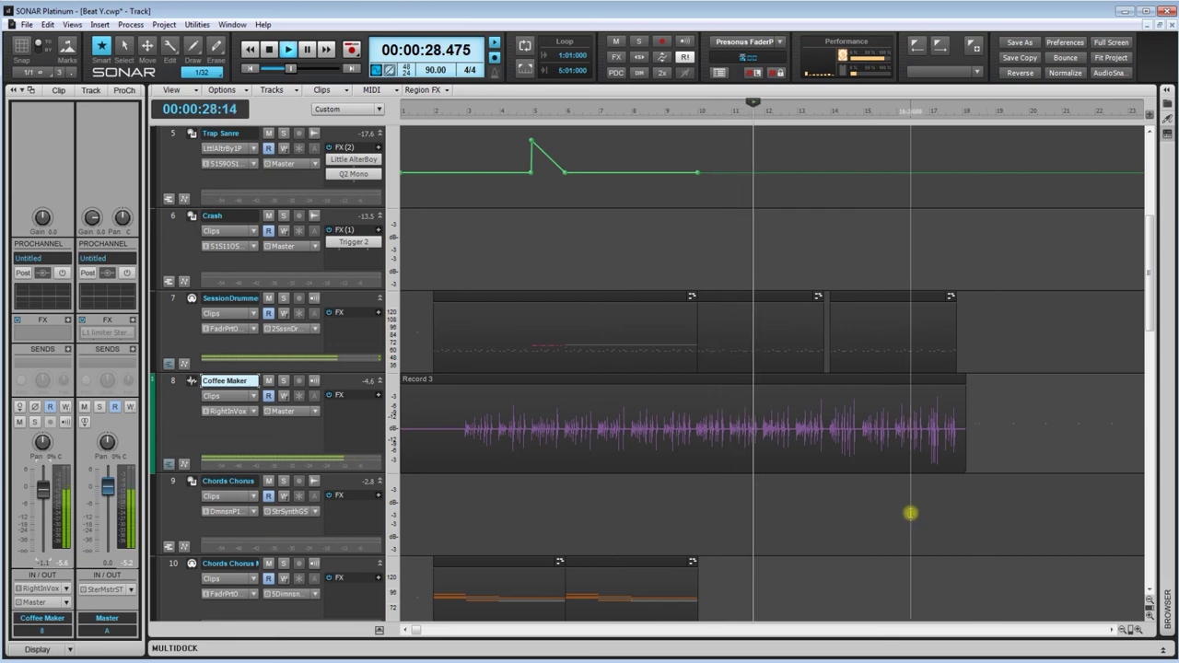
key("space")
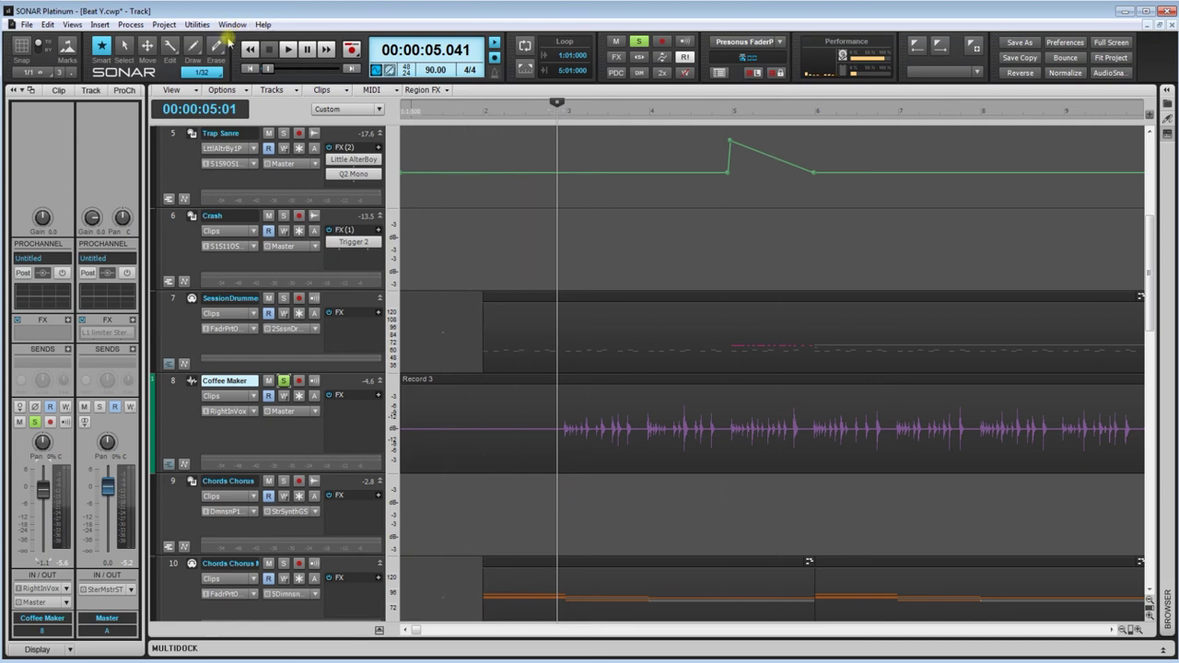
Zoom in on the timeline and replay from bar 7 to audition the hit near bar 8
key("space")
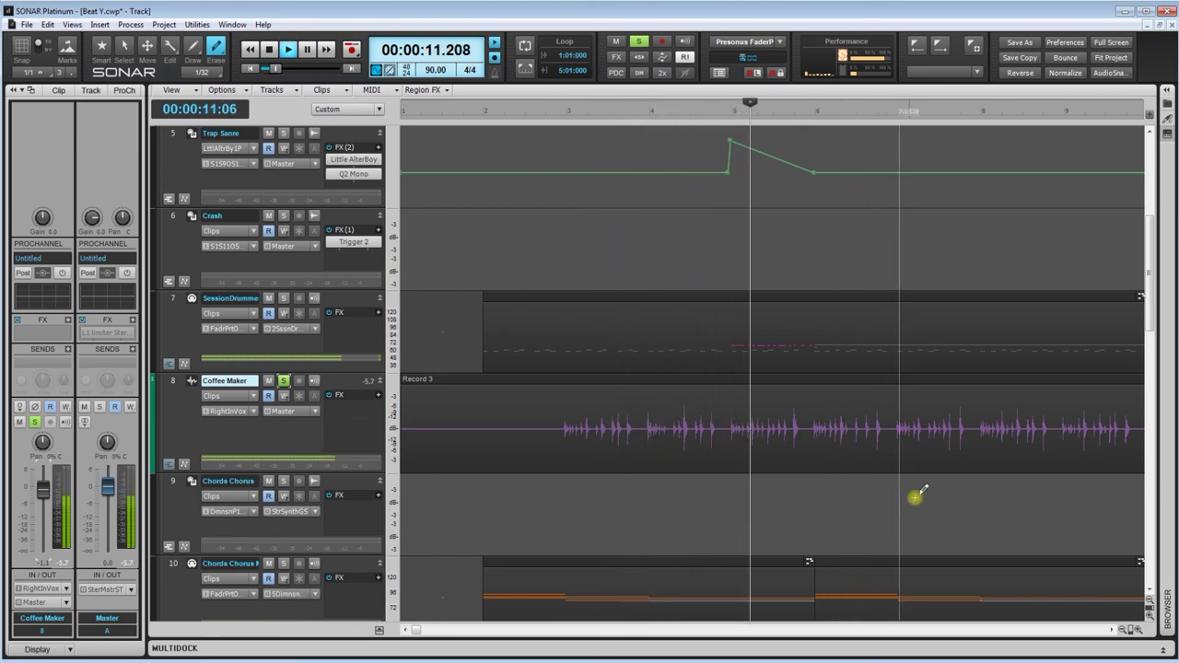
left_click(1130, 630)
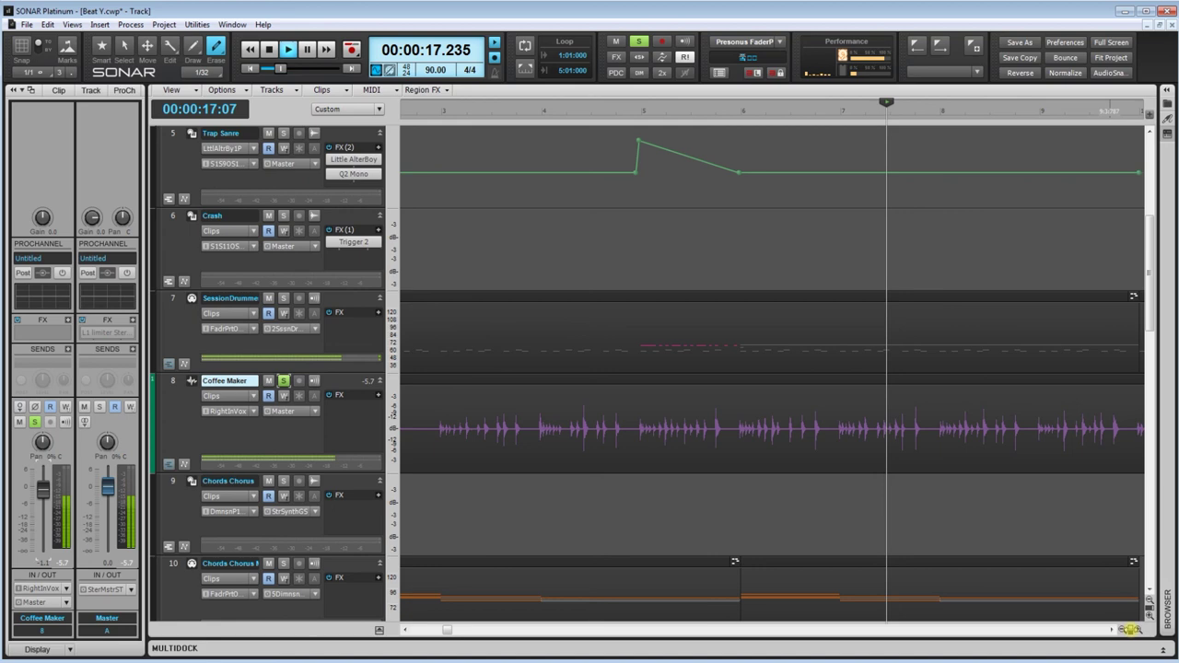
left_click(788, 508)
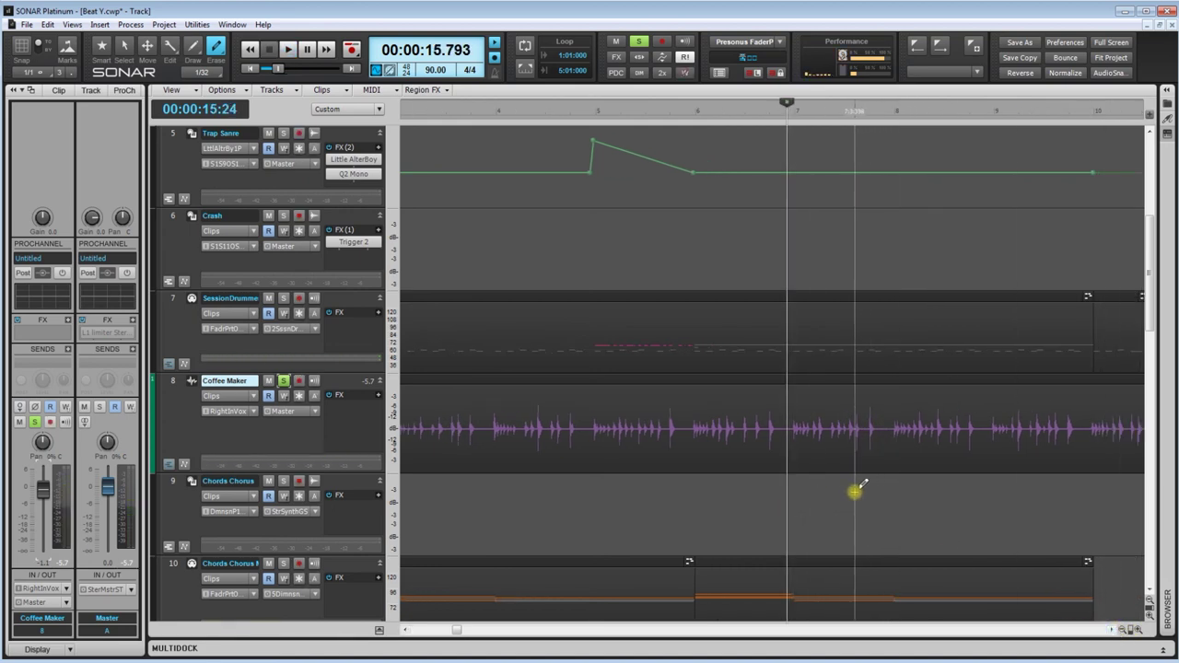
key("space")
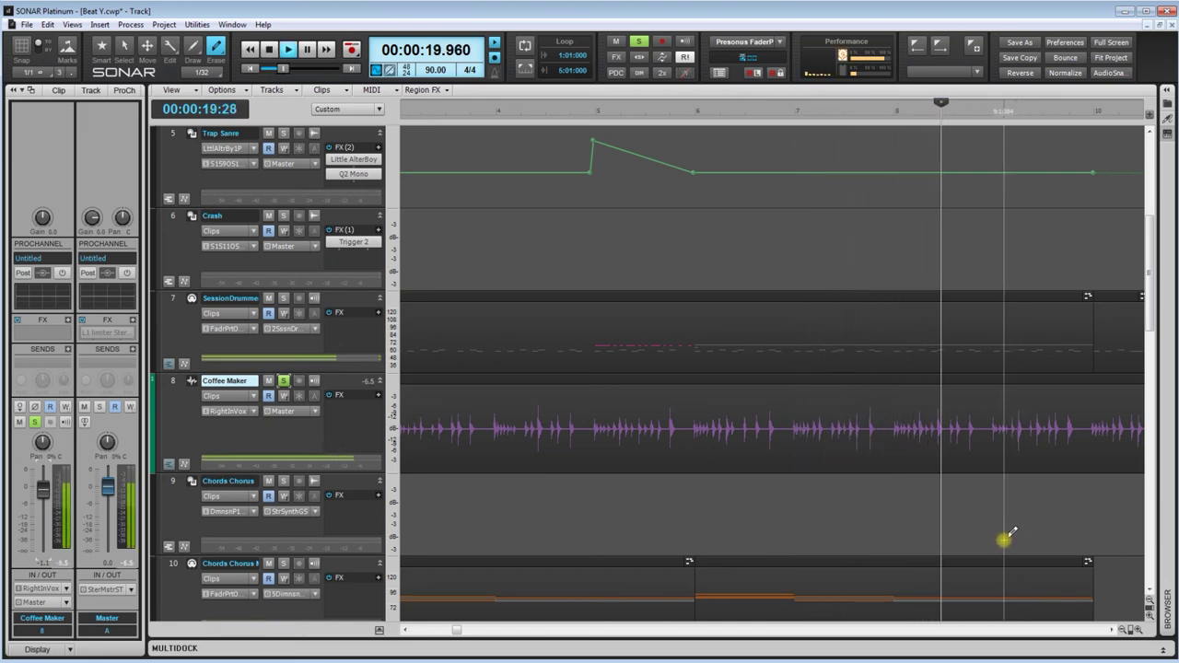
key("space")
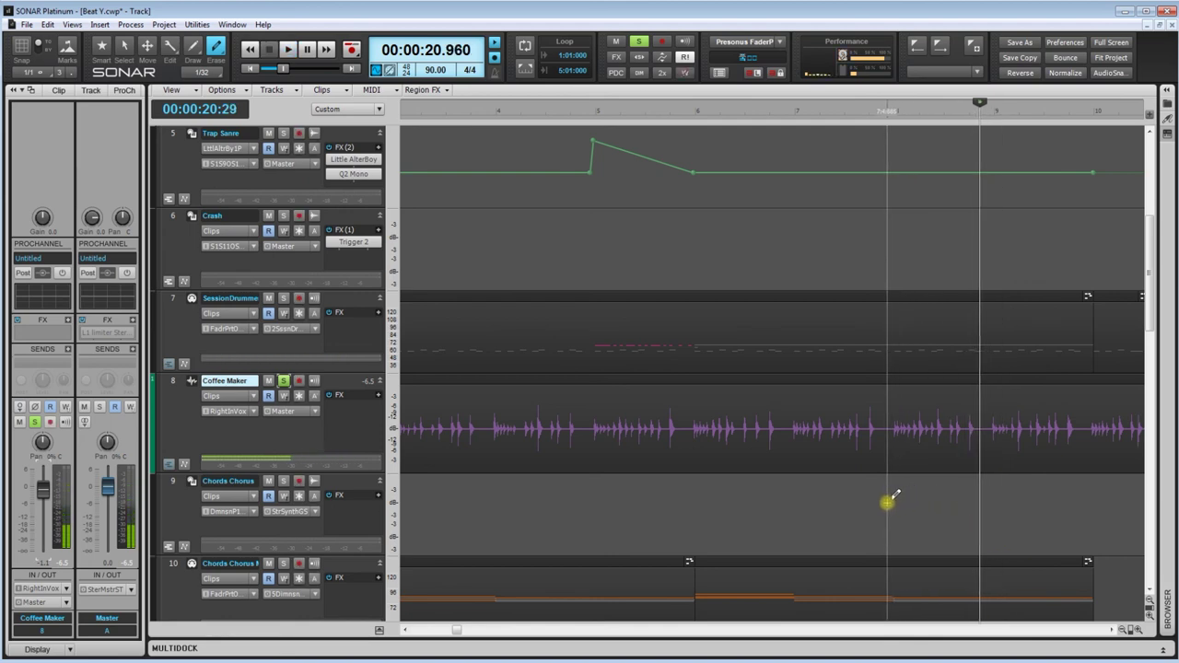
left_click(891, 502)
key("space")
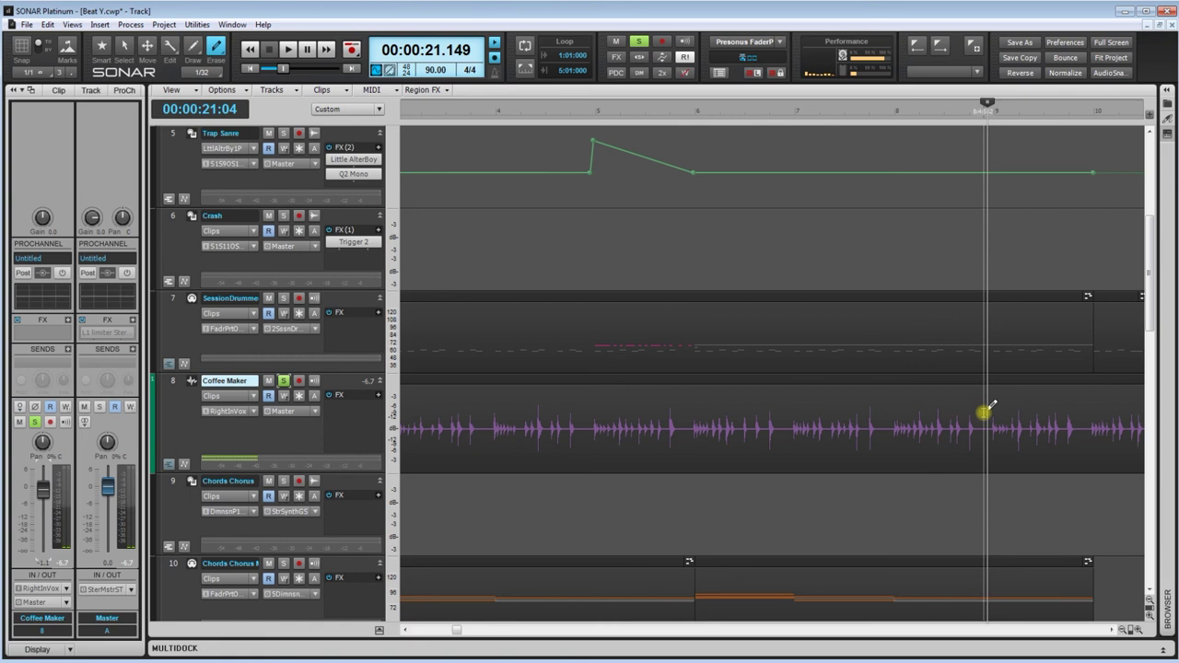
Erase the audio after and before the chosen bar 8 hit, then zoom in on the remainder
mouse_move(984, 398)
left_mouse_down()
mouse_move(1066, 398)
mouse_move(1090, 417)
left_mouse_up()
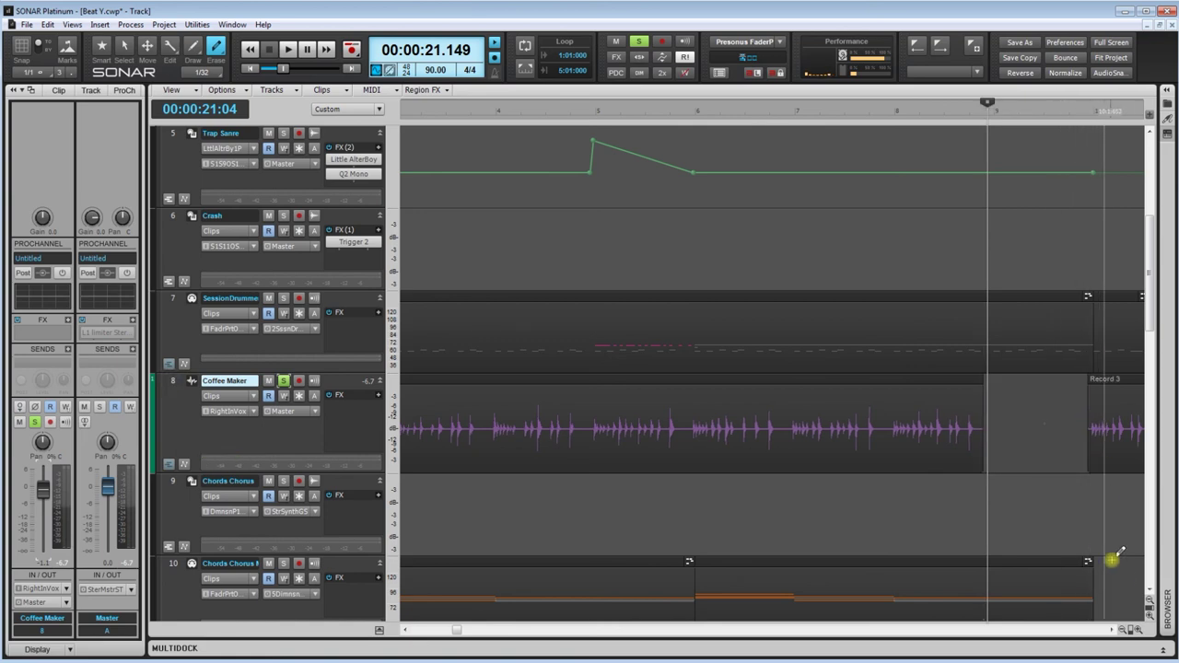
left_click(1131, 629)
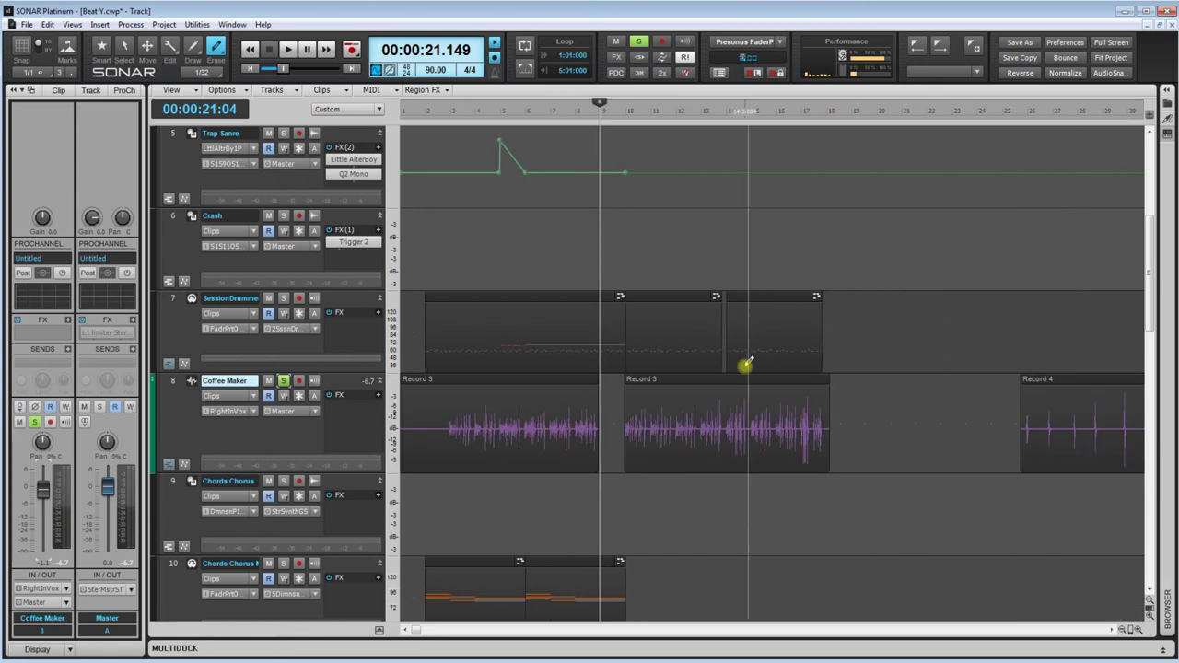
left_click_drag(782, 411, 503, 424)
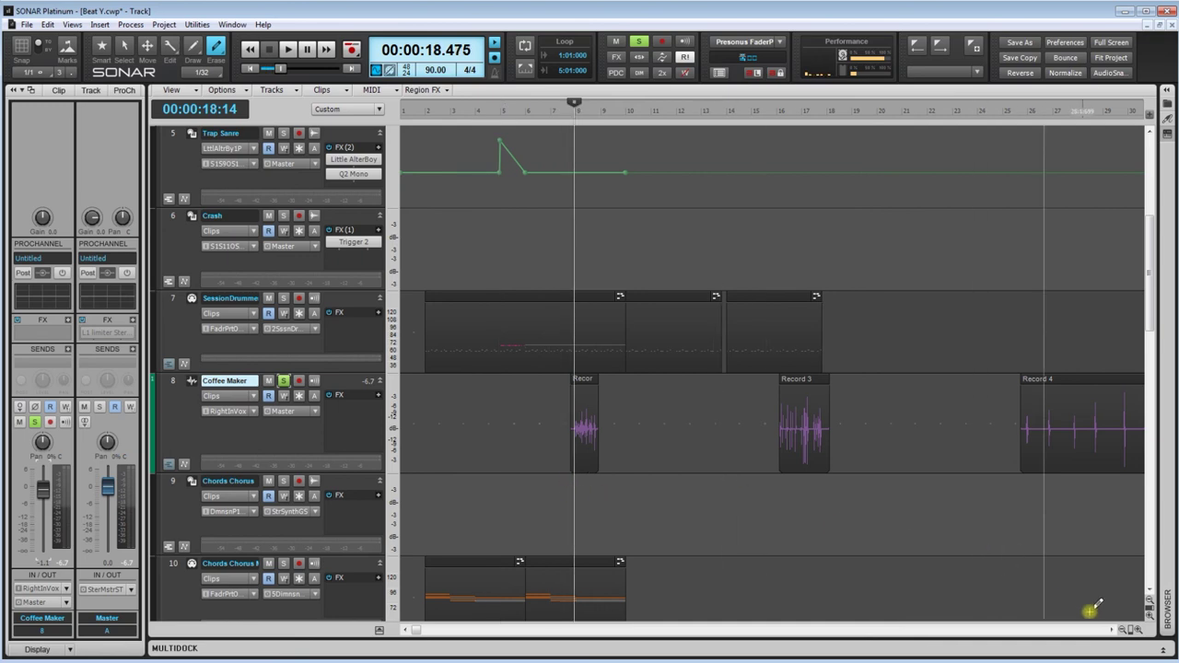
left_click_drag(1052, 619, 1064, 618)
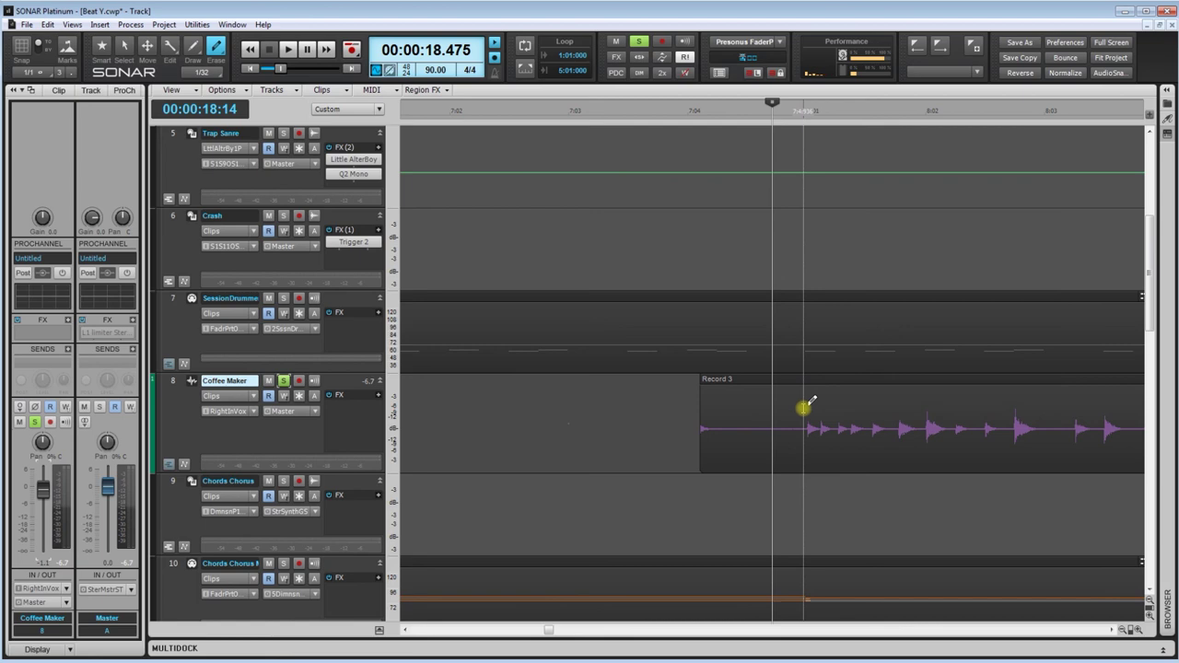
Erase the kept clip's silent lead-in and trailing tail, then play it from the start
left_click_drag(805, 406, 703, 411)
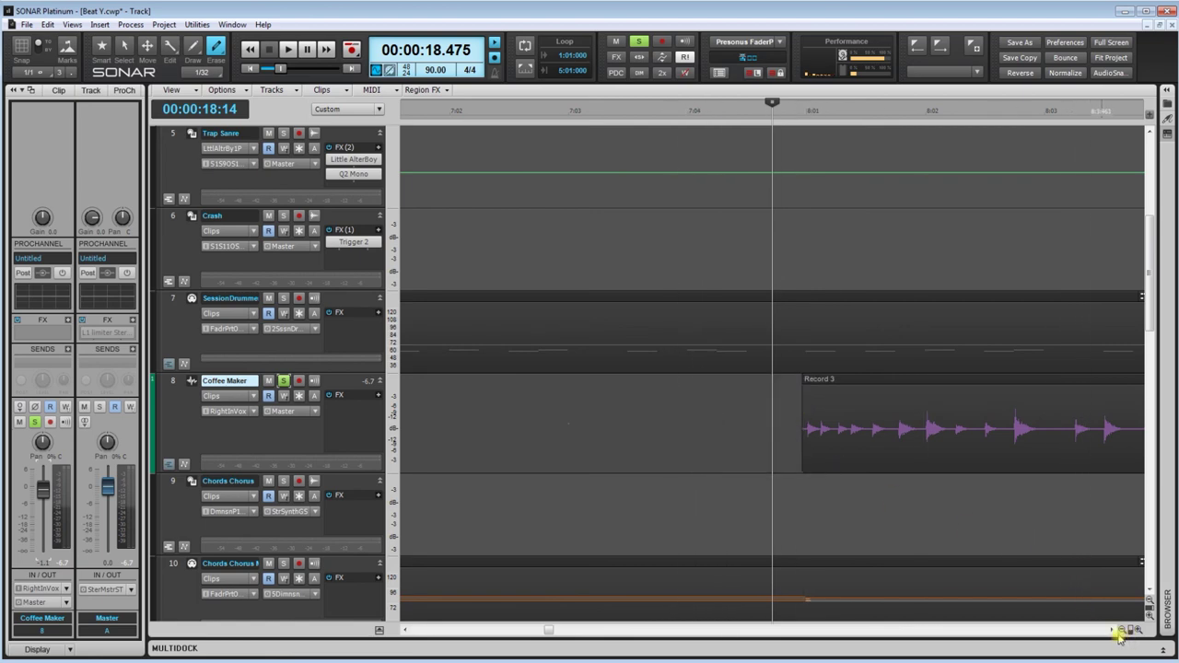
scroll(1112, 632, "right", 5)
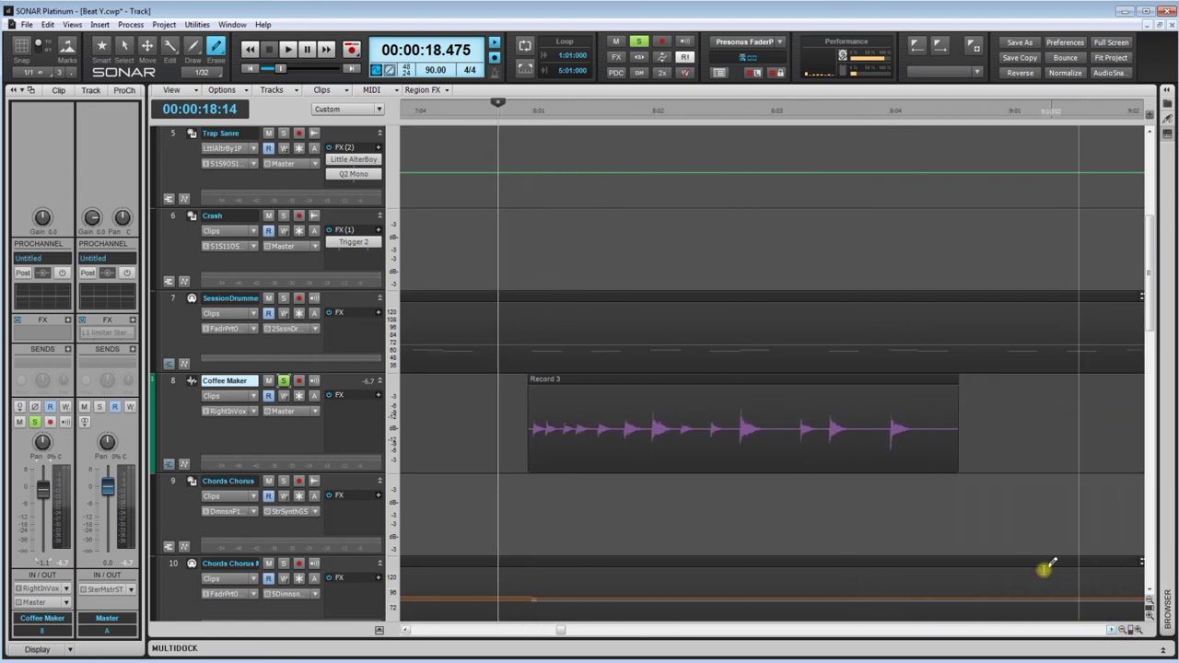
left_click_drag(919, 398, 998, 409)
key("F5")
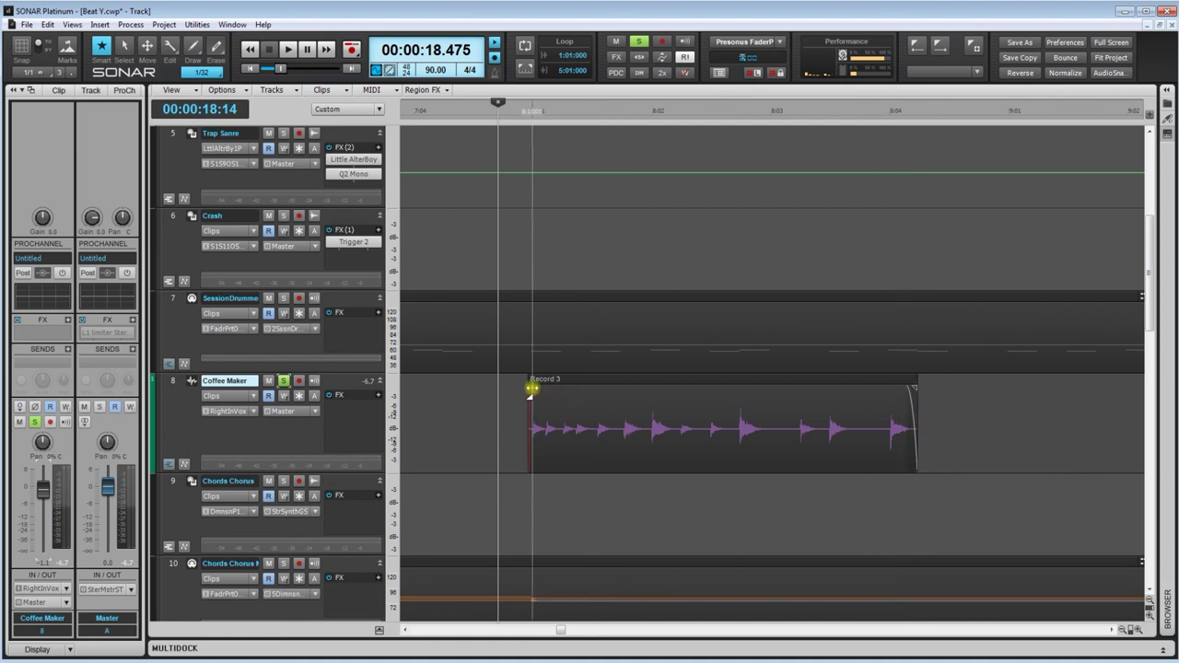
left_click(516, 502)
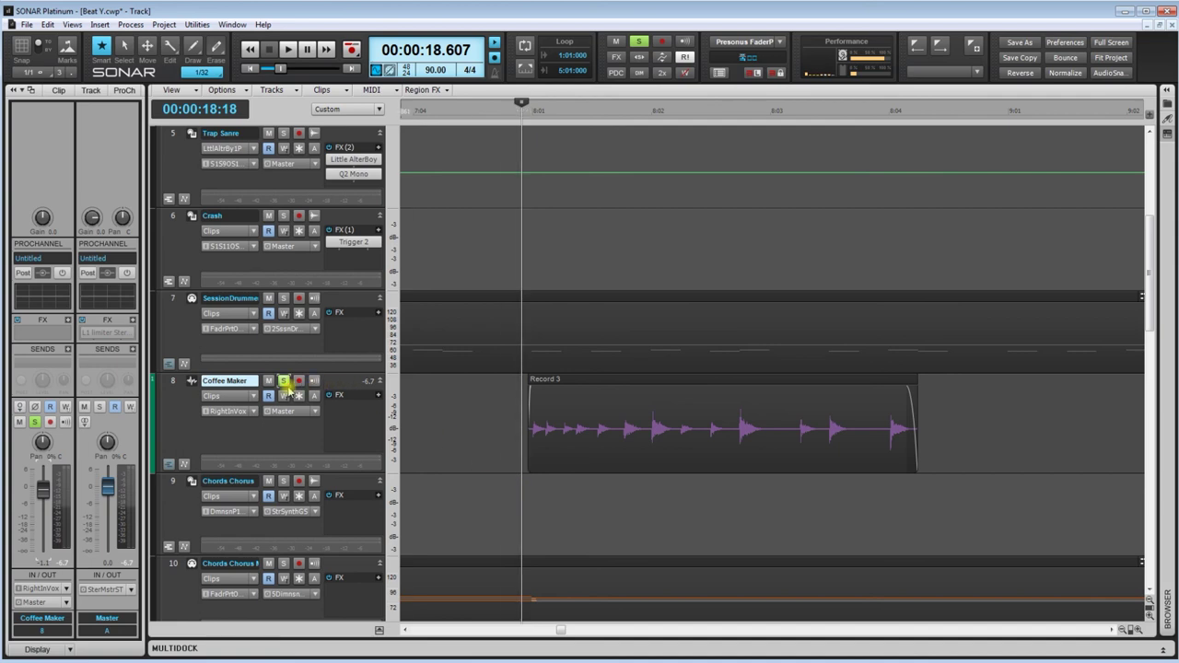
key("space")
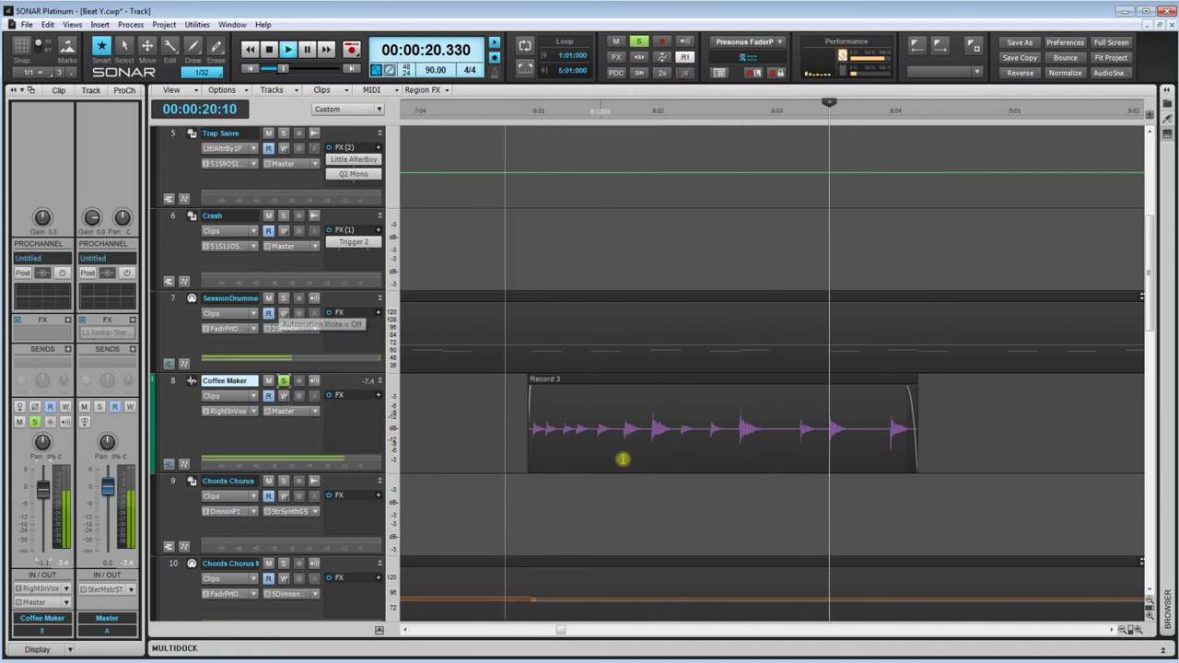
Extend the Record 3 clip's end and lengthen its fade-out, auditioning from the start
mouse_move(917, 405)
left_mouse_down()
mouse_move(935, 405)
mouse_move(912, 396)
left_mouse_up()
key("space")
left_click(506, 482)
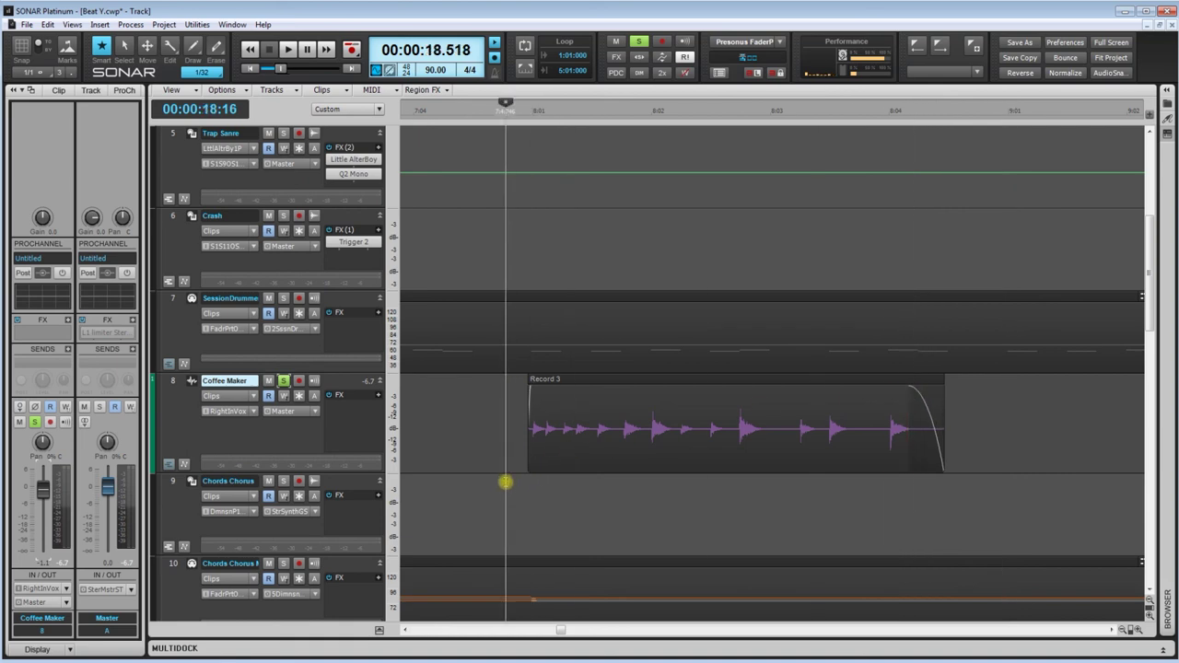
key("space")
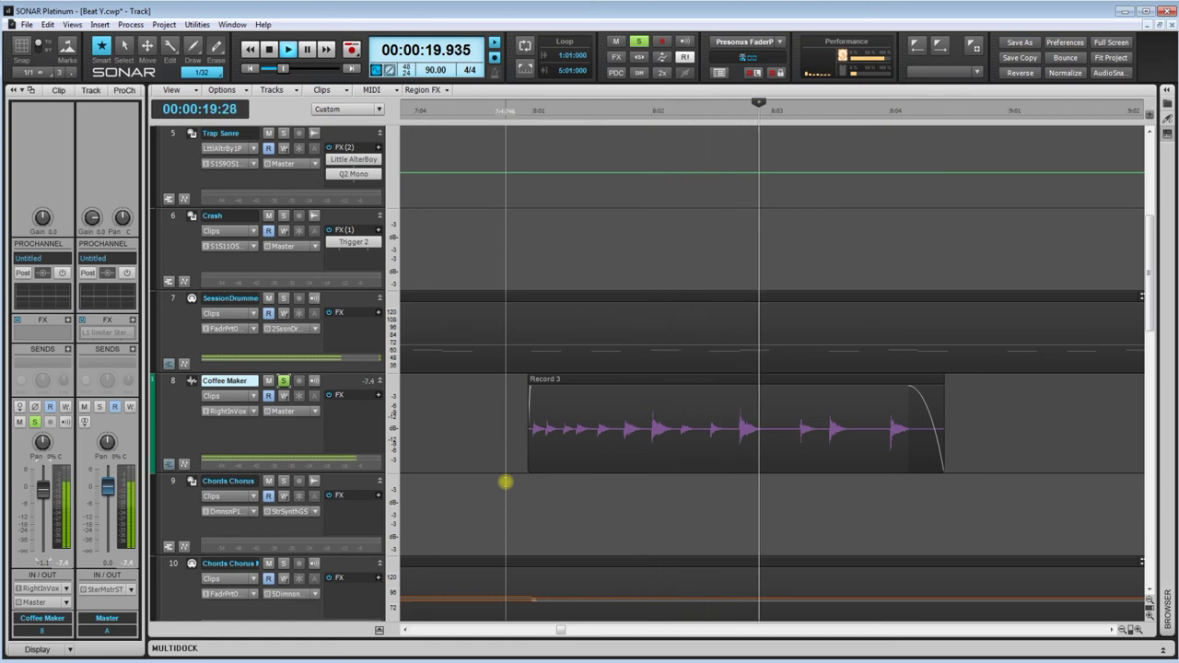
key("space")
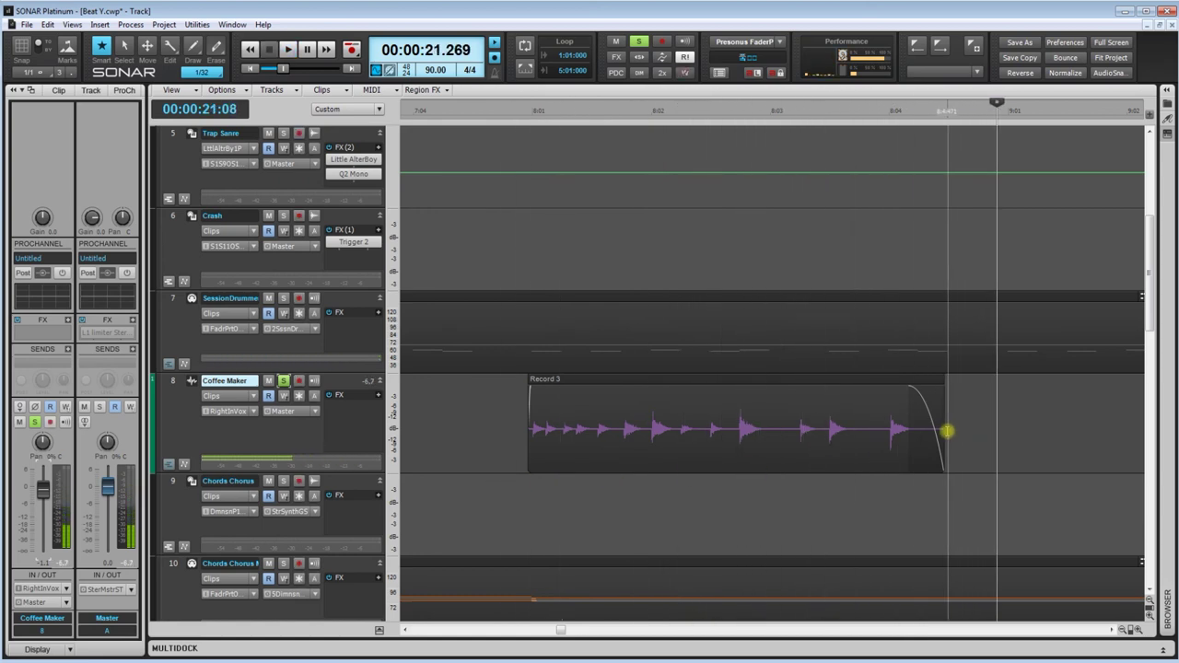
left_click_drag(942, 431, 910, 386)
Solo tracks 5, 6 and 7 alongside Coffee Maker and play the clip with the drums
left_click(513, 428)
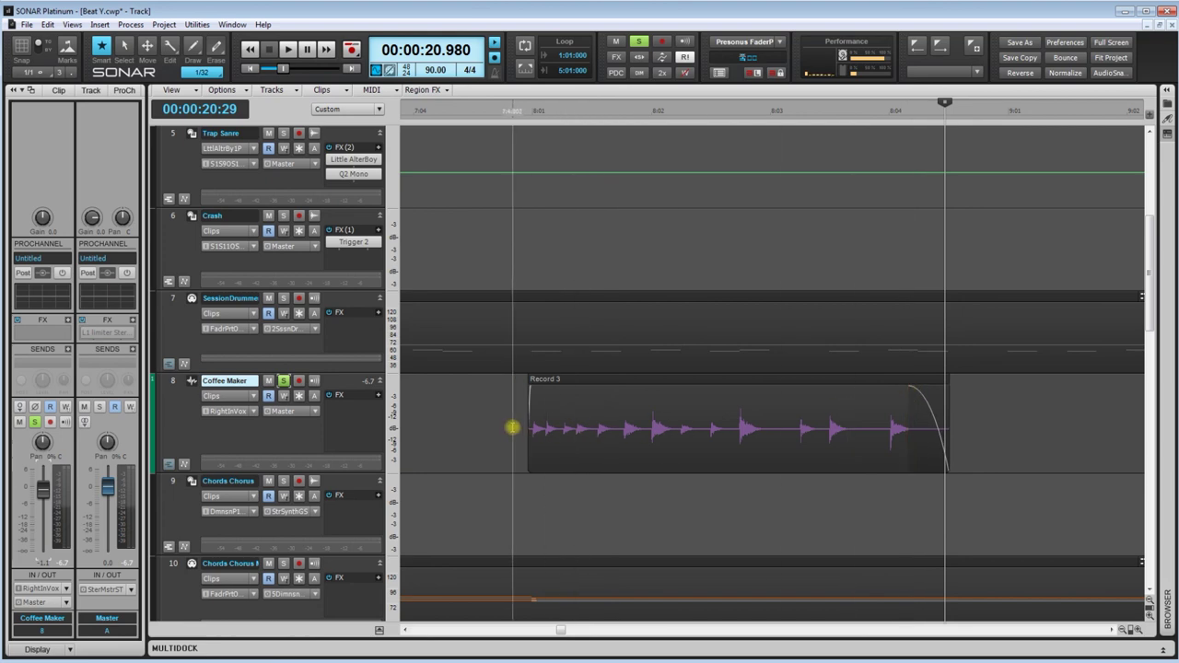
left_click(345, 385)
left_click_drag(282, 302, 283, 134)
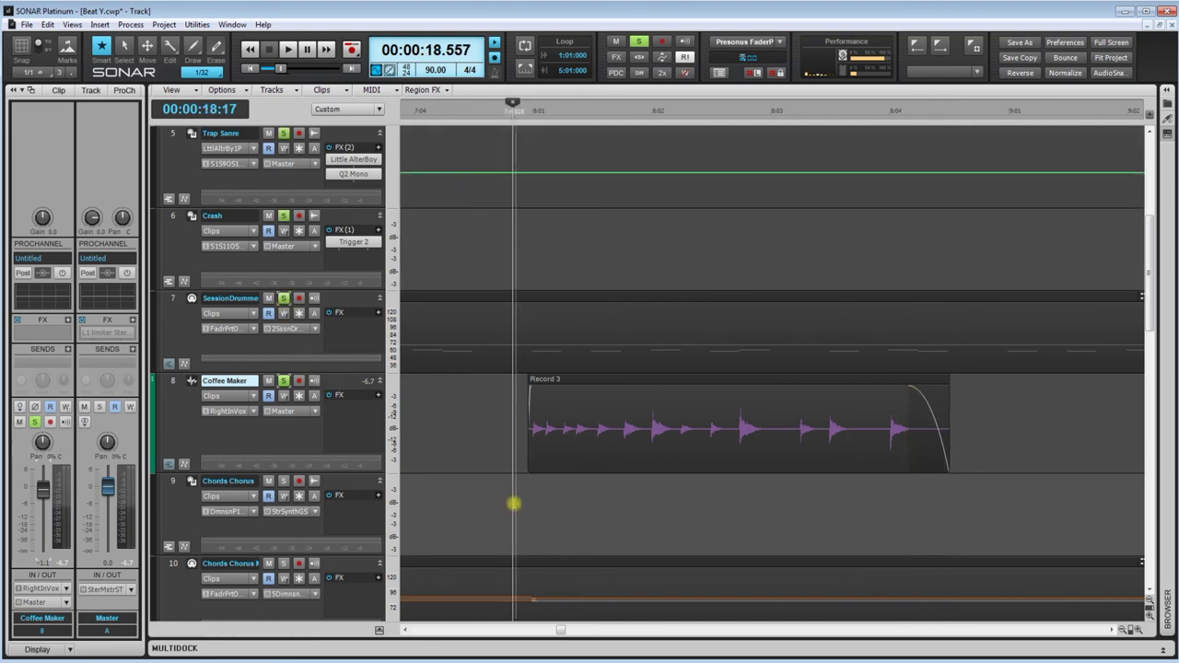
key("space")
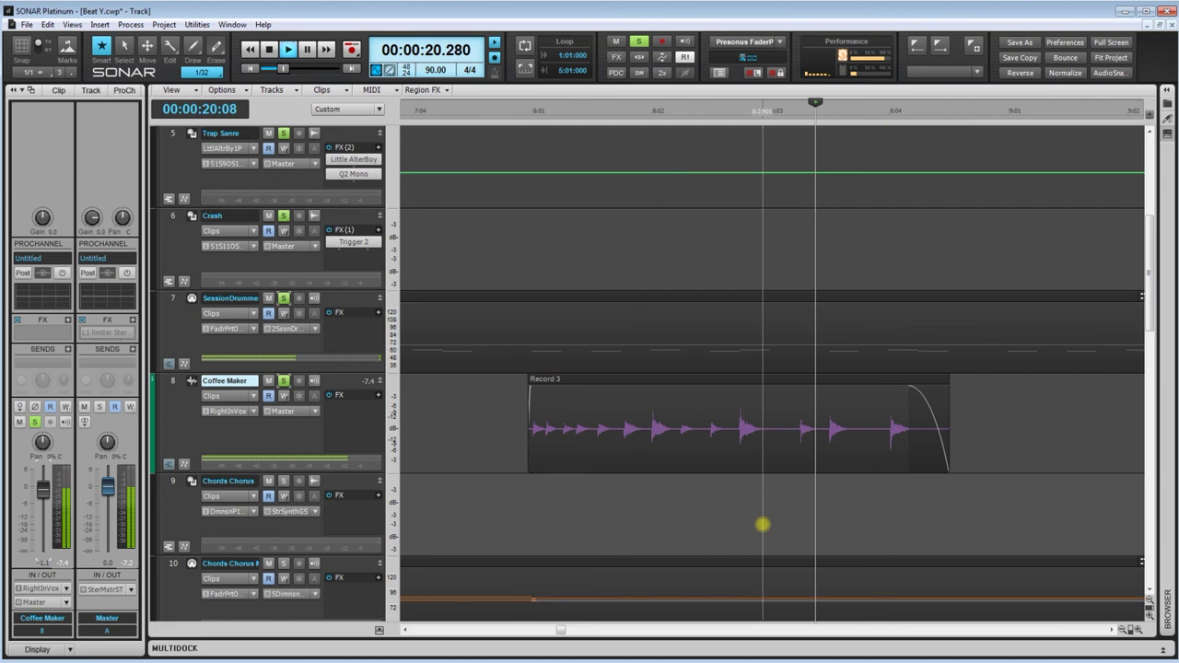
key("space")
left_click(542, 508)
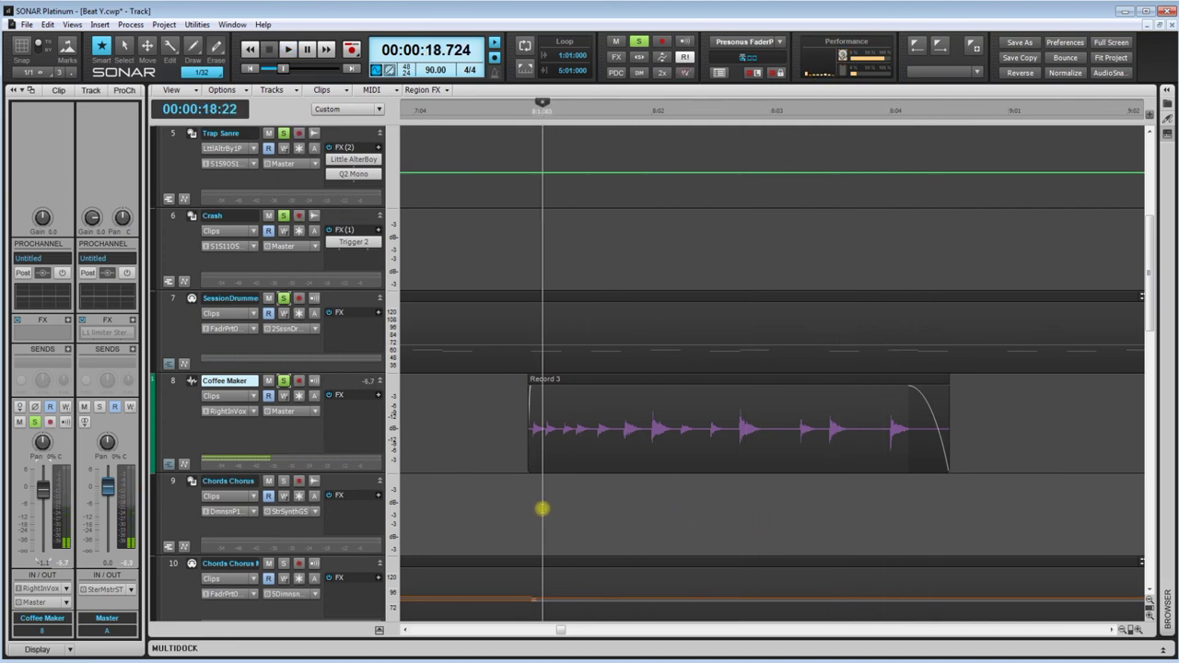
Set the Coffee Maker lane's Edit Filter to Audio Transients and snap resolution to 1/16
left_click(252, 396)
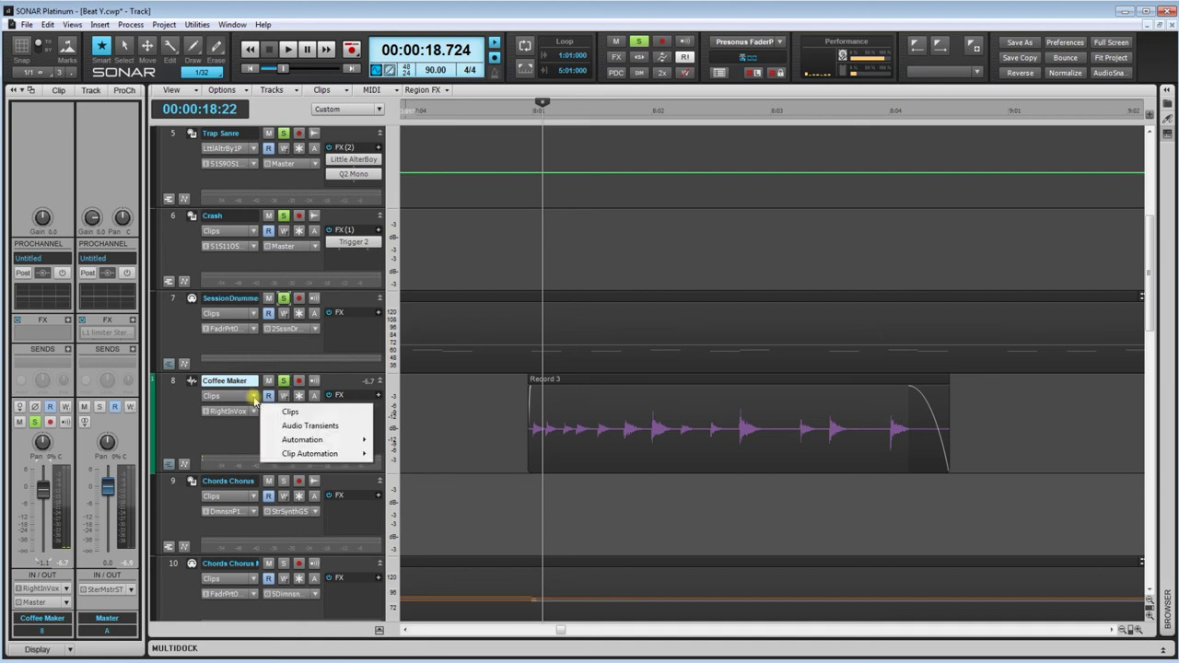
left_click(295, 426)
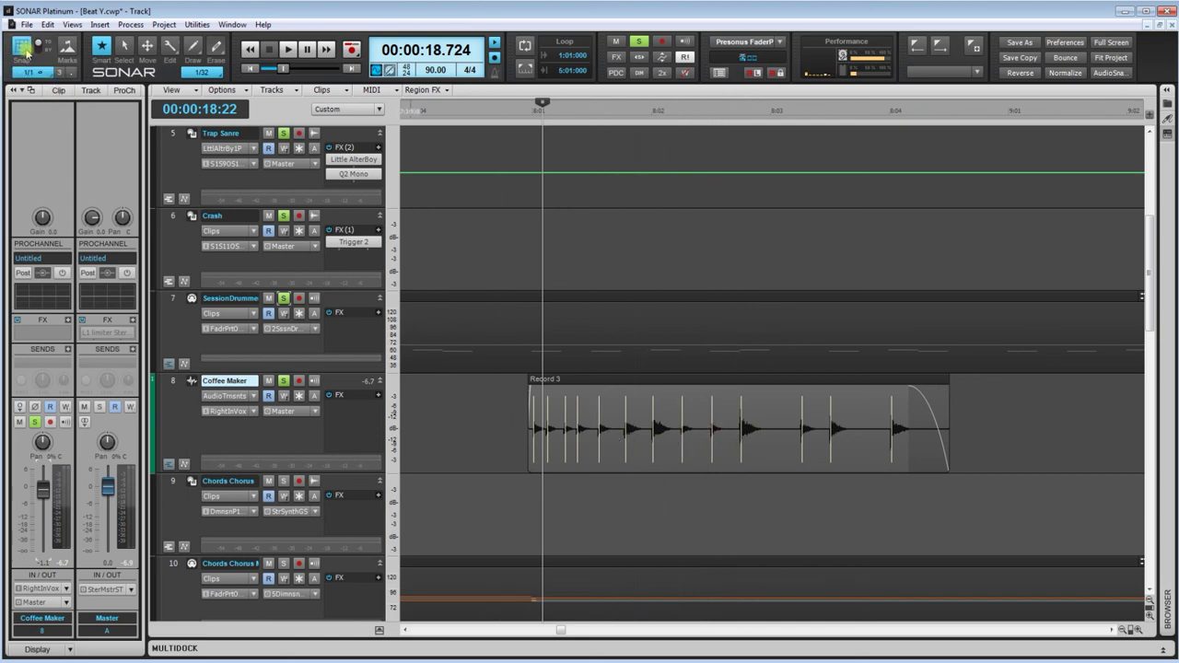
left_click(28, 74)
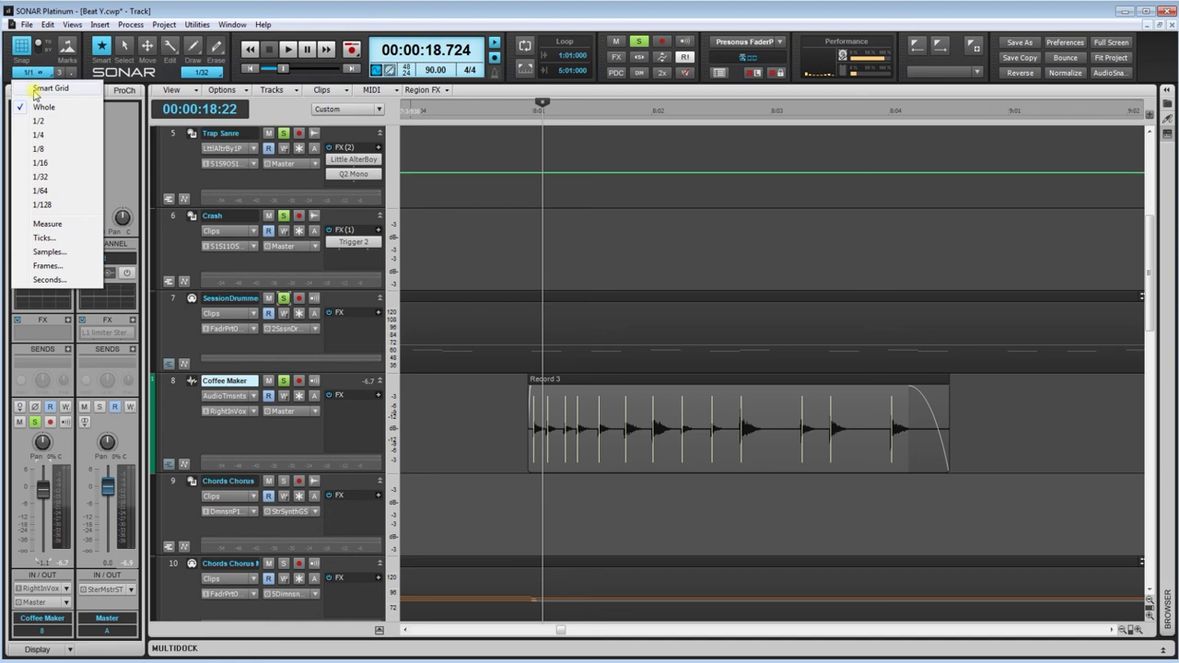
left_click(41, 163)
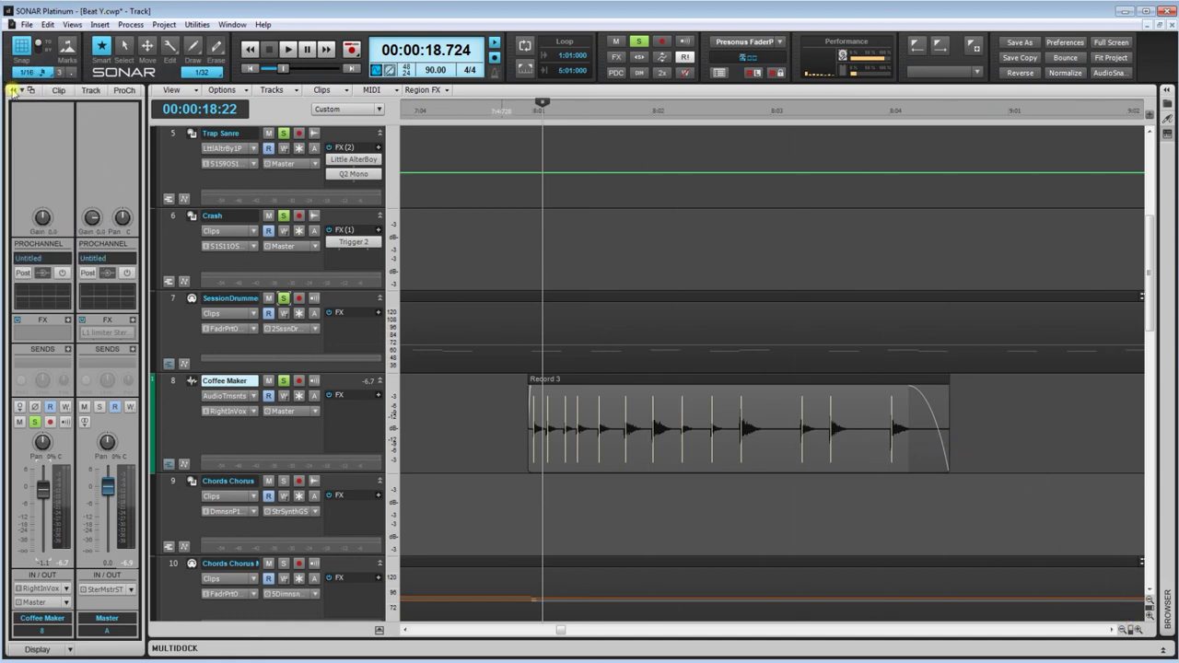
Collapse the Inspector and zoom in closely on Record 3's first hits near the now marker
left_click(12, 90)
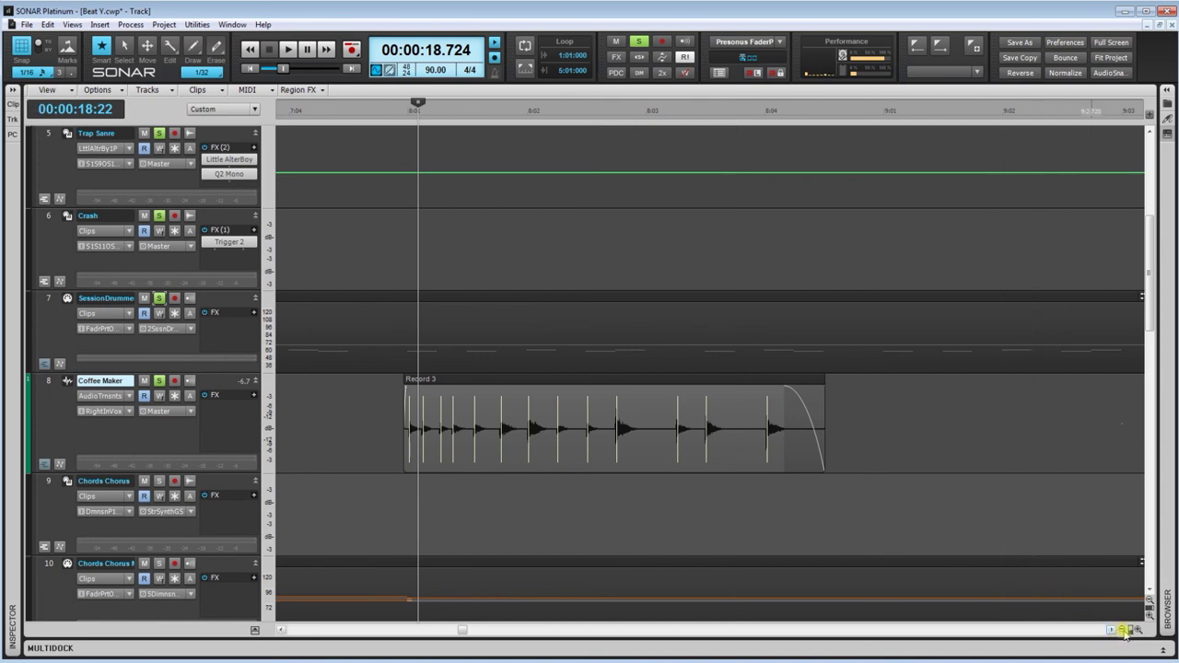
left_click(1124, 631)
scroll(551, 399, "right", 5)
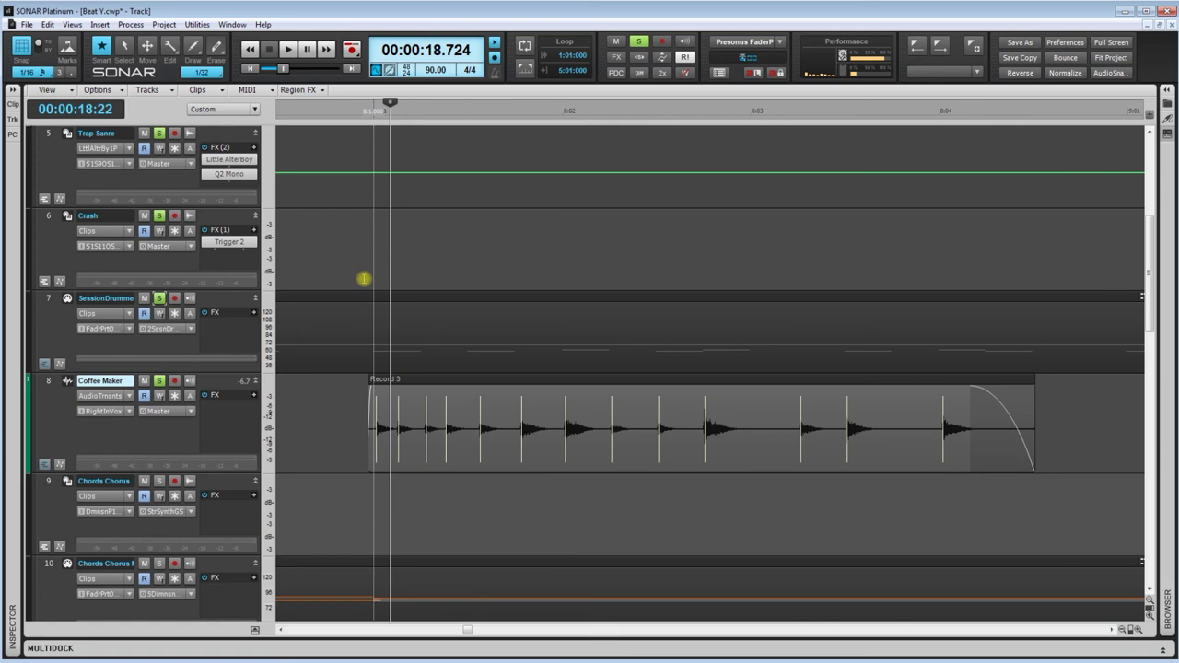
left_click_drag(389, 102, 374, 103)
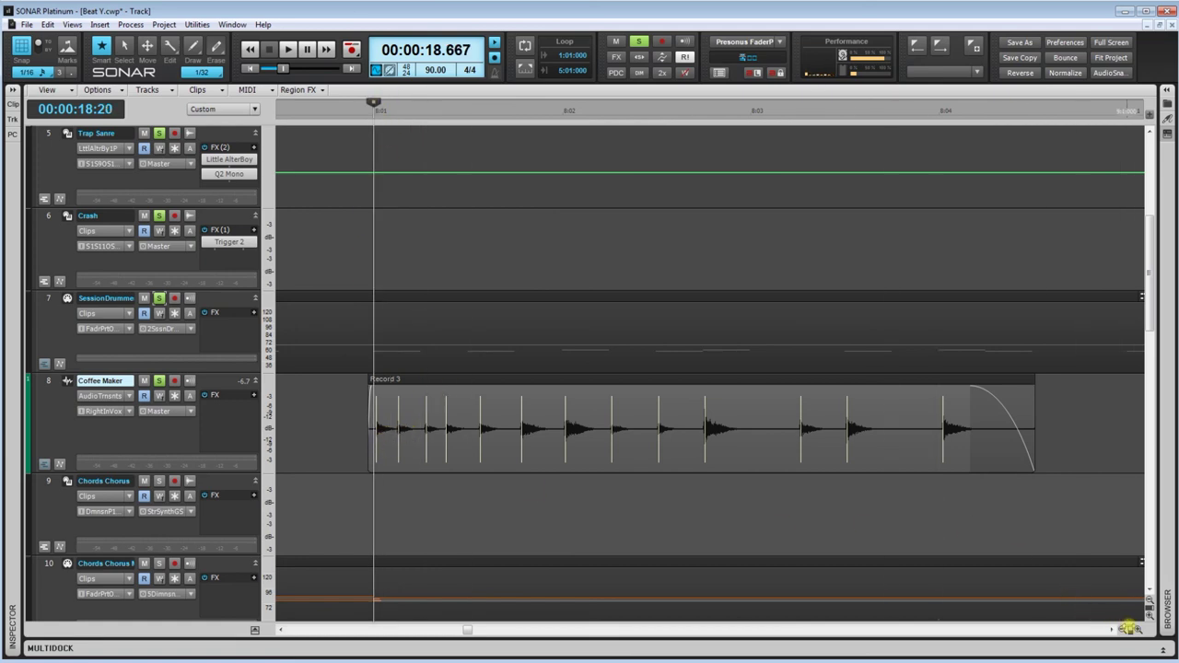
left_click(1129, 628)
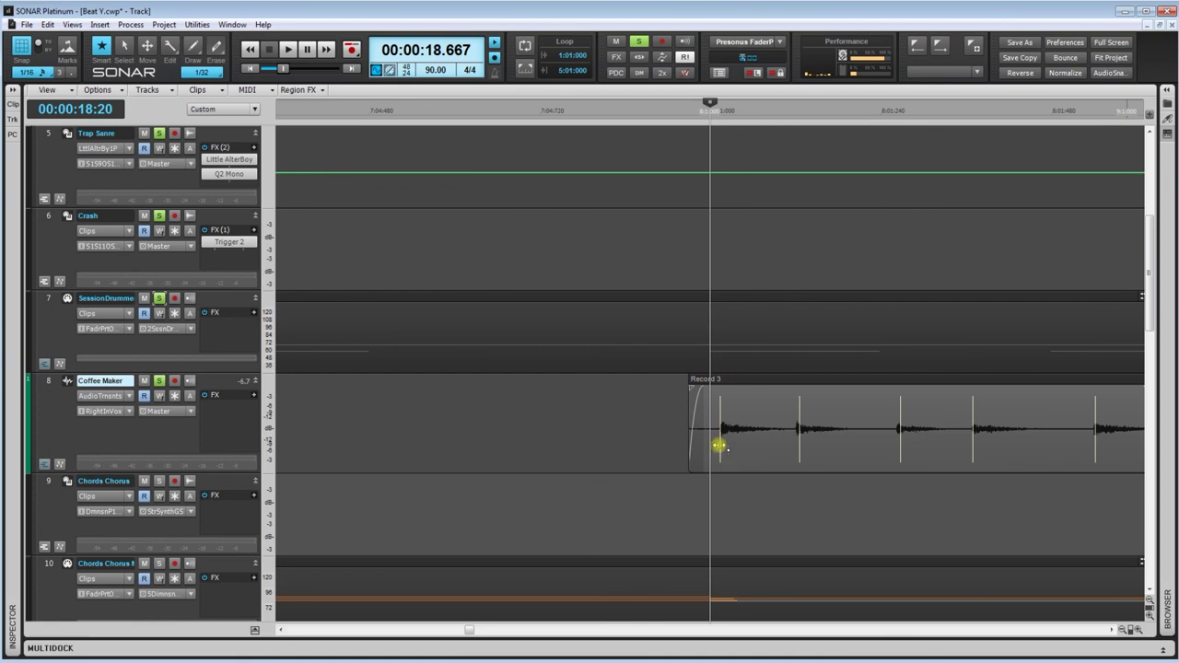
left_click_drag(714, 449, 802, 448)
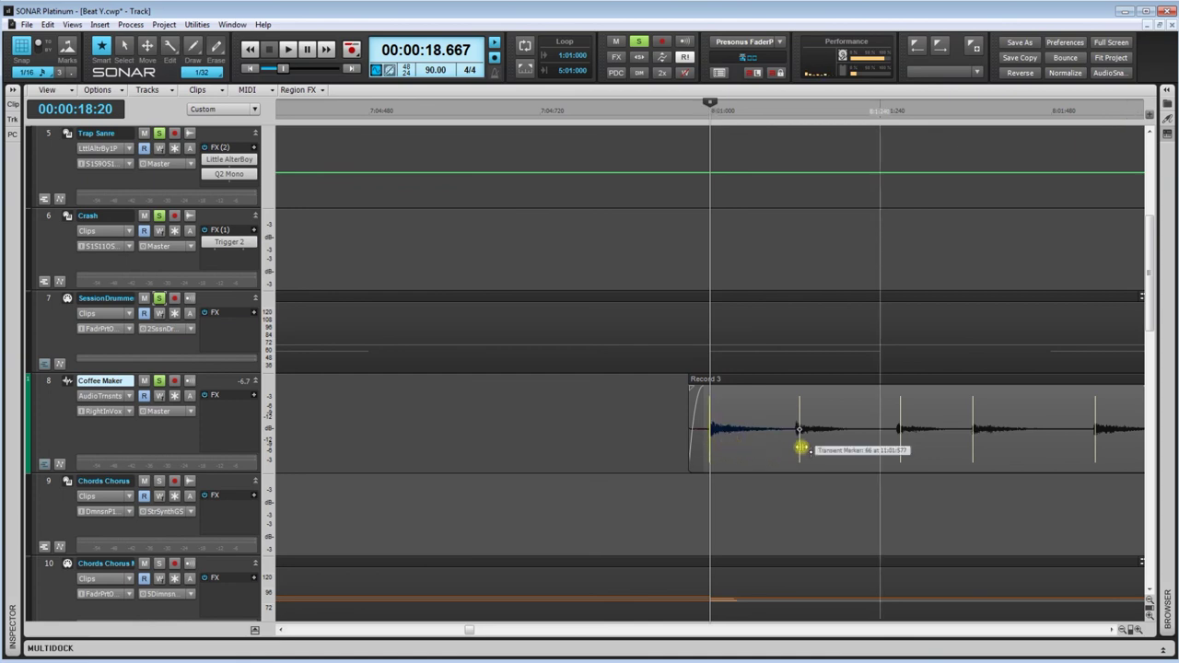
left_click(804, 118)
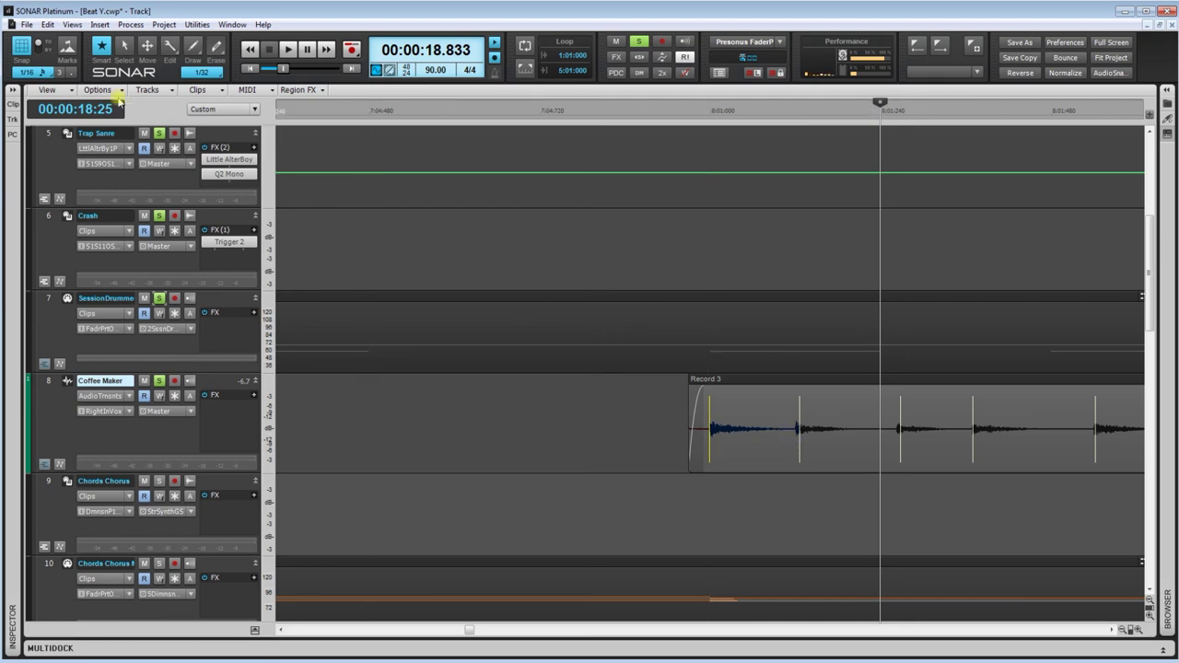
Set snap to 1/32 and drag transient markers 66 and 67 onto their hits' onsets
left_click(31, 74)
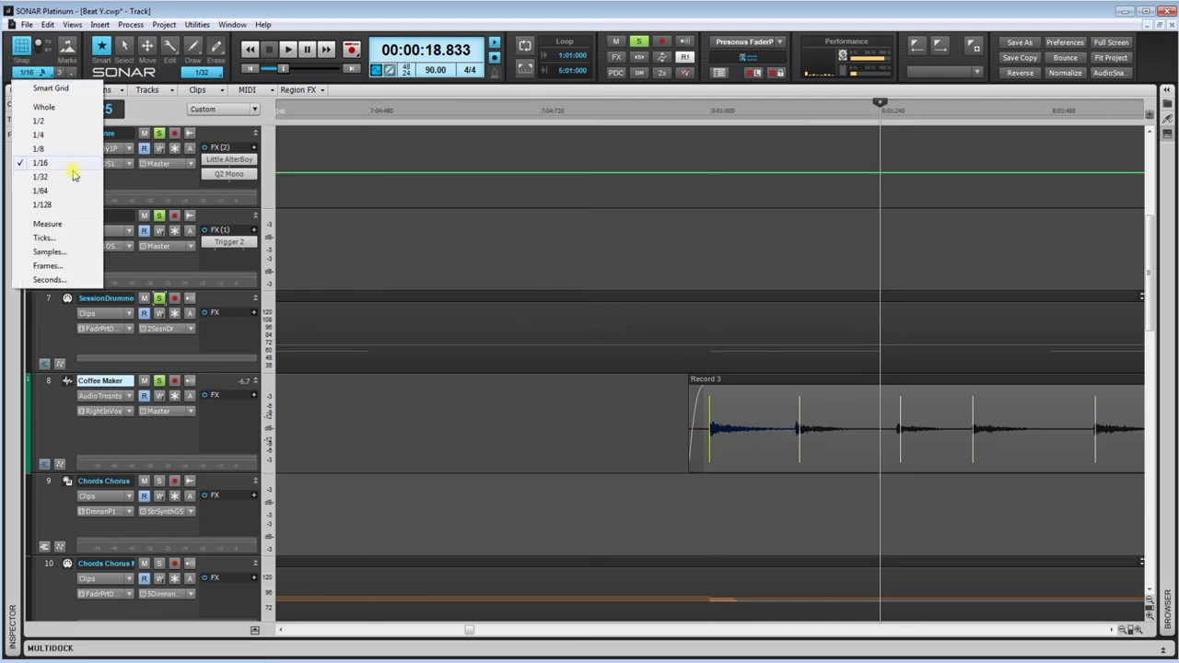
left_click(74, 175)
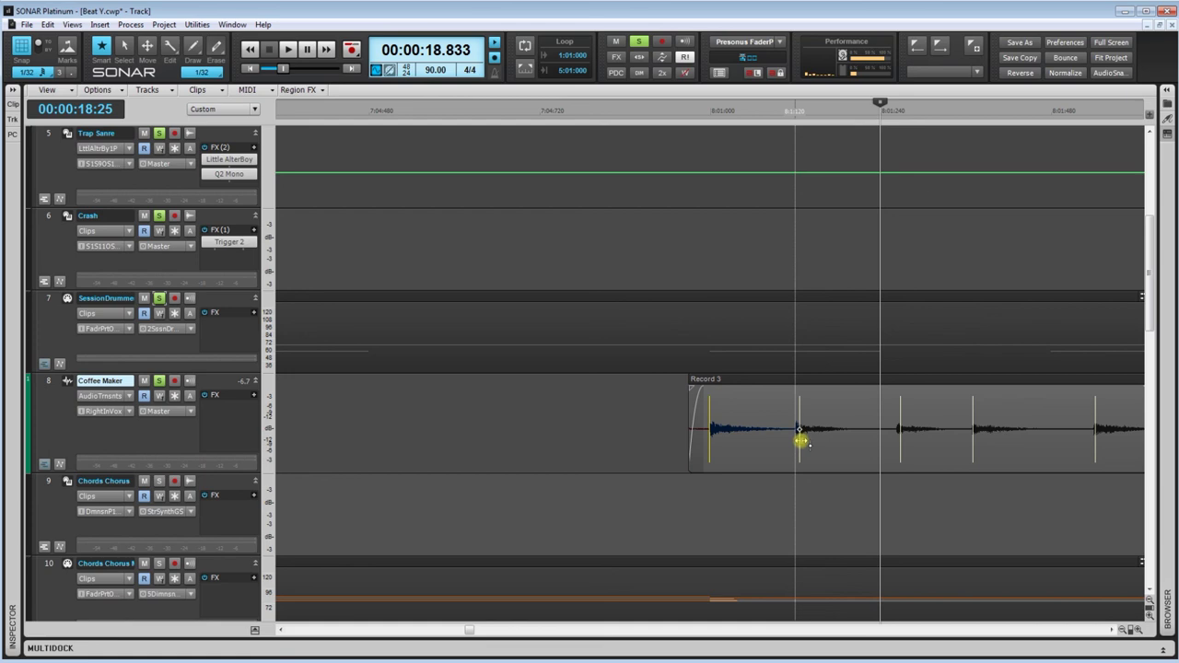
left_click_drag(801, 441, 802, 444)
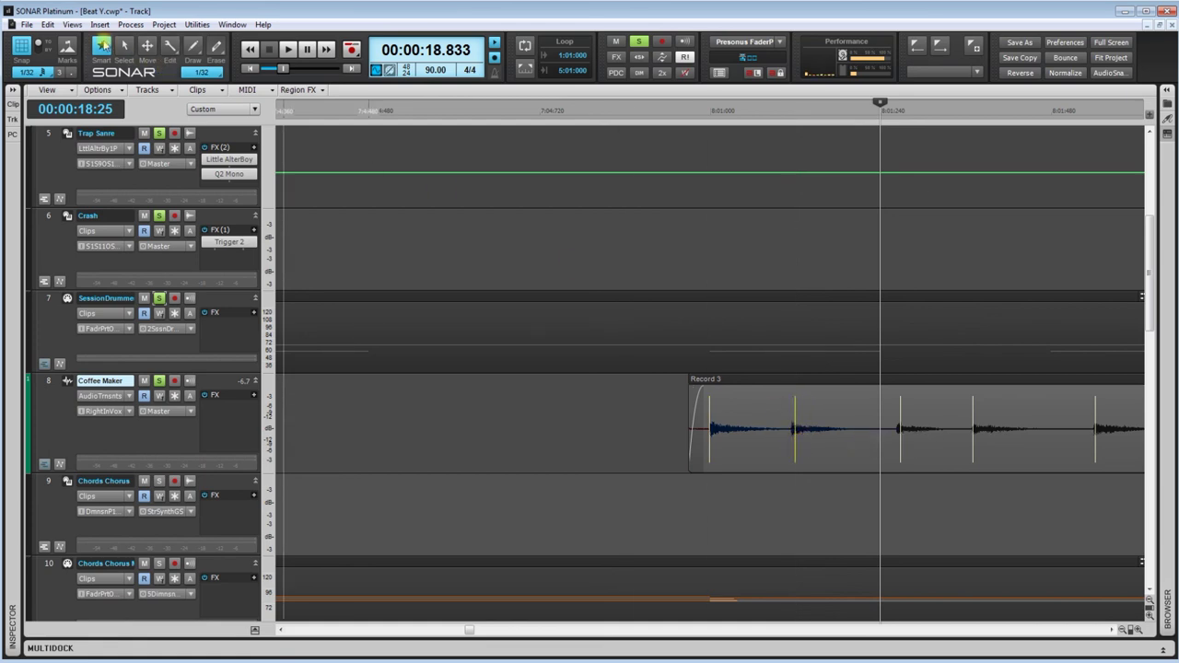
left_click(794, 125)
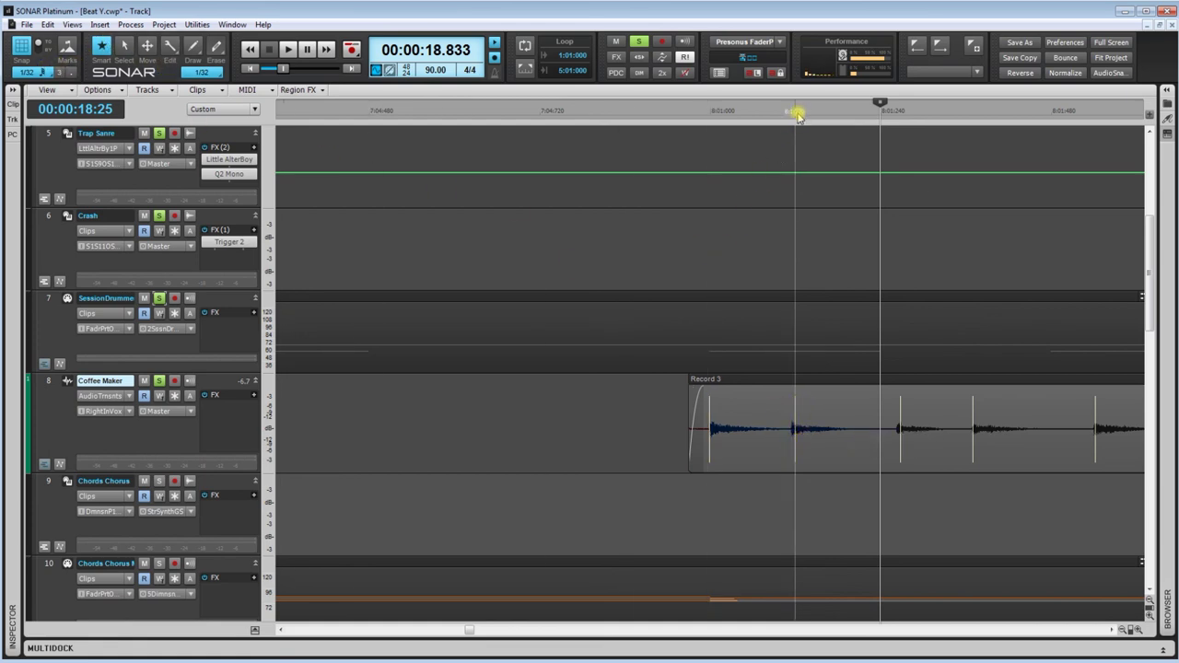
left_click(796, 447)
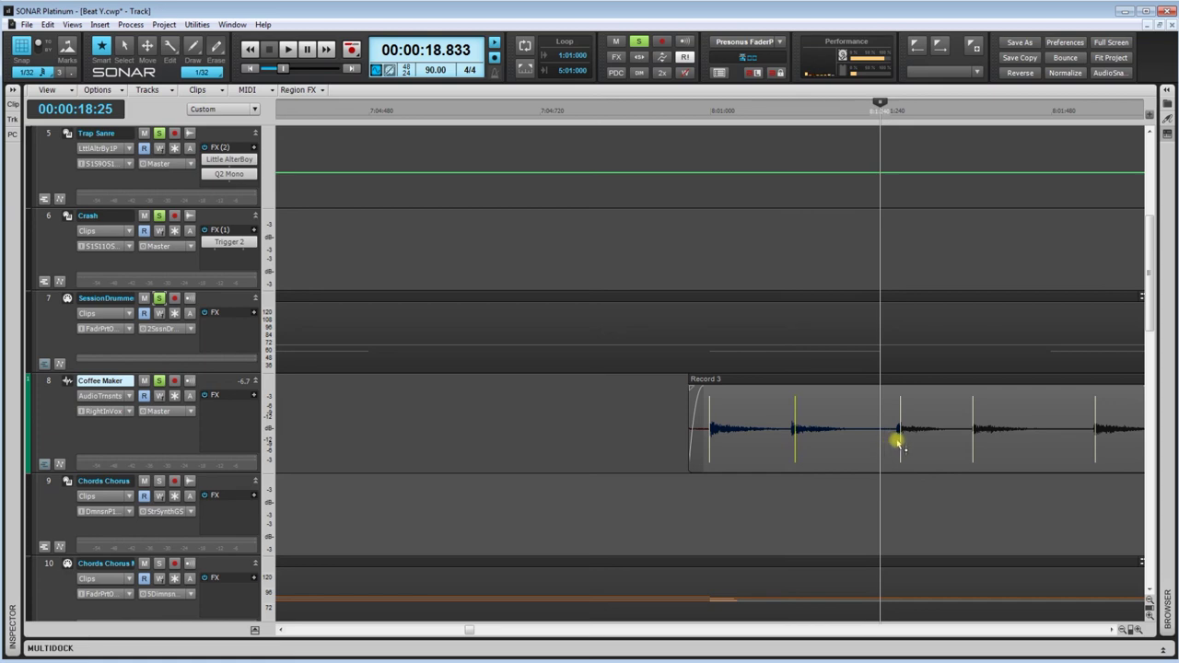
mouse_move(900, 443)
left_mouse_down()
mouse_move(953, 437)
mouse_move(881, 439)
left_mouse_up()
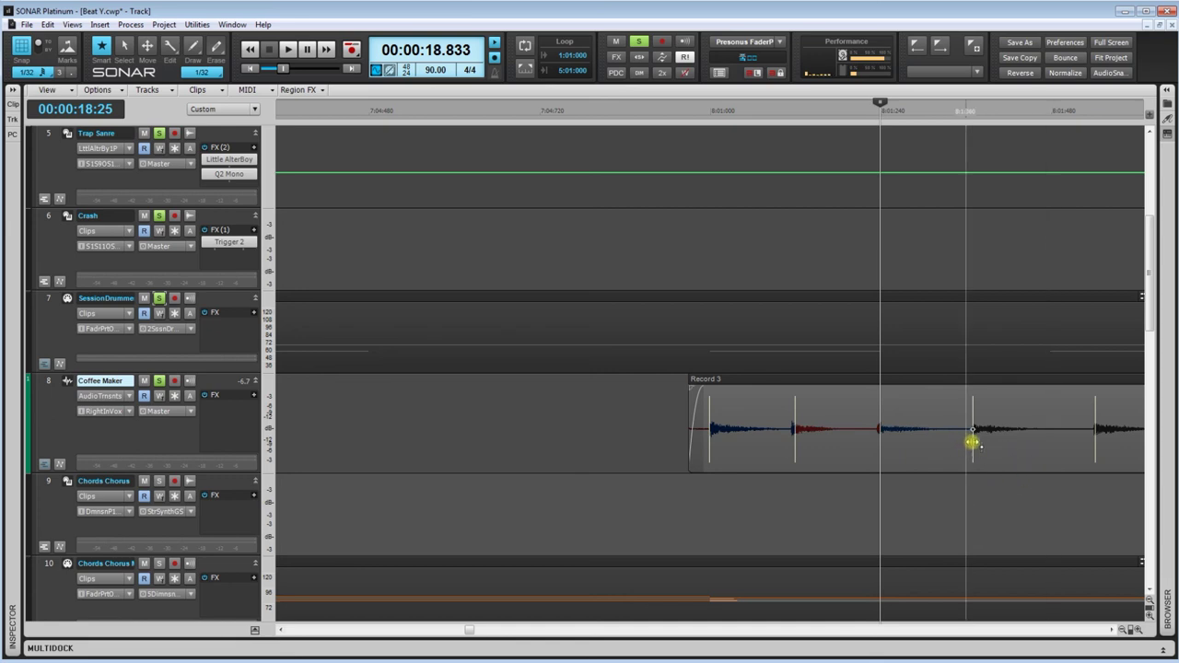
Nudge the following transient markers earlier, using the now line as an alignment guide
left_click_drag(973, 442, 965, 441)
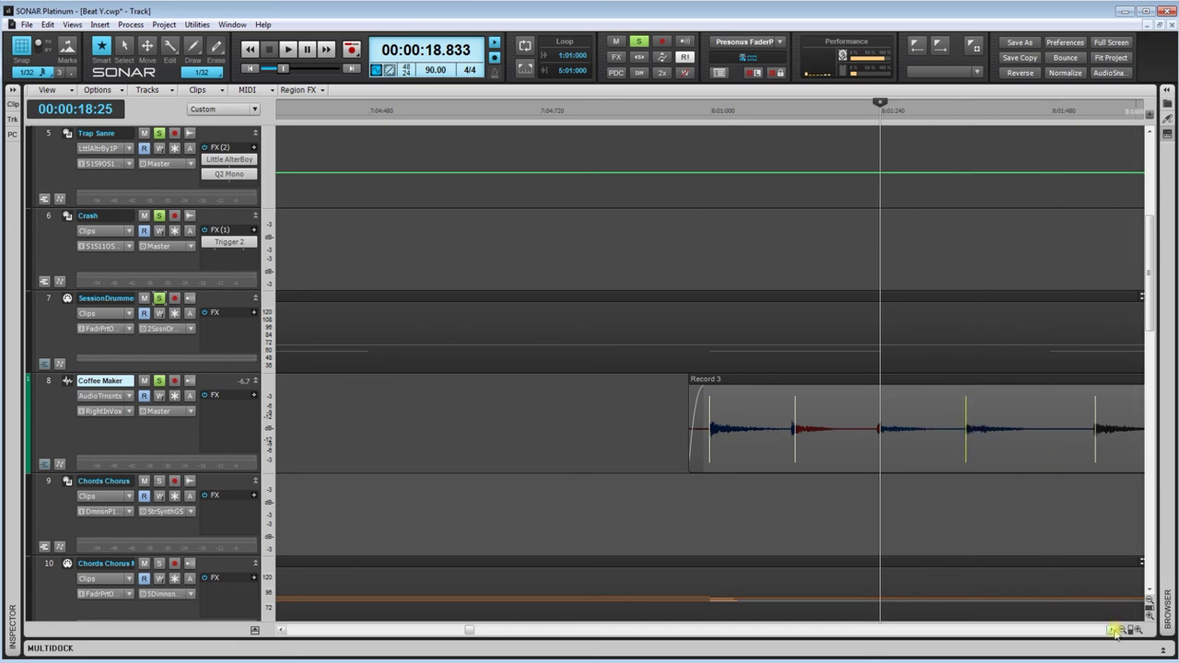
scroll(746, 460, "right", 5)
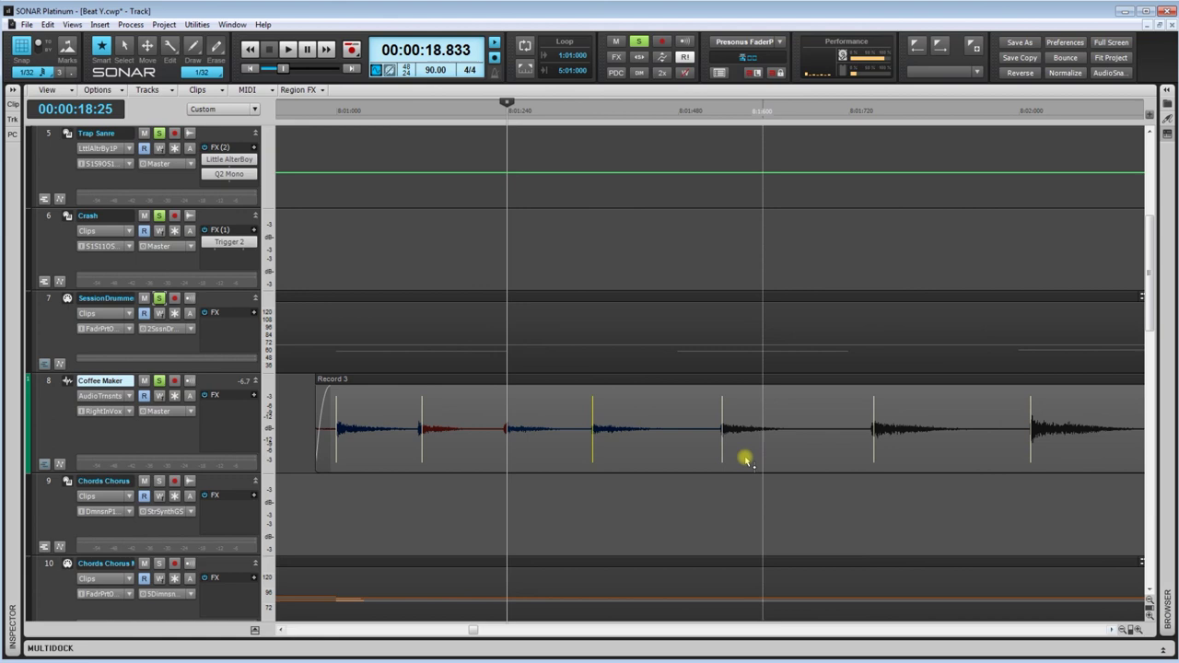
mouse_move(722, 443)
left_mouse_down()
mouse_move(705, 449)
mouse_move(756, 449)
mouse_move(679, 448)
left_mouse_up()
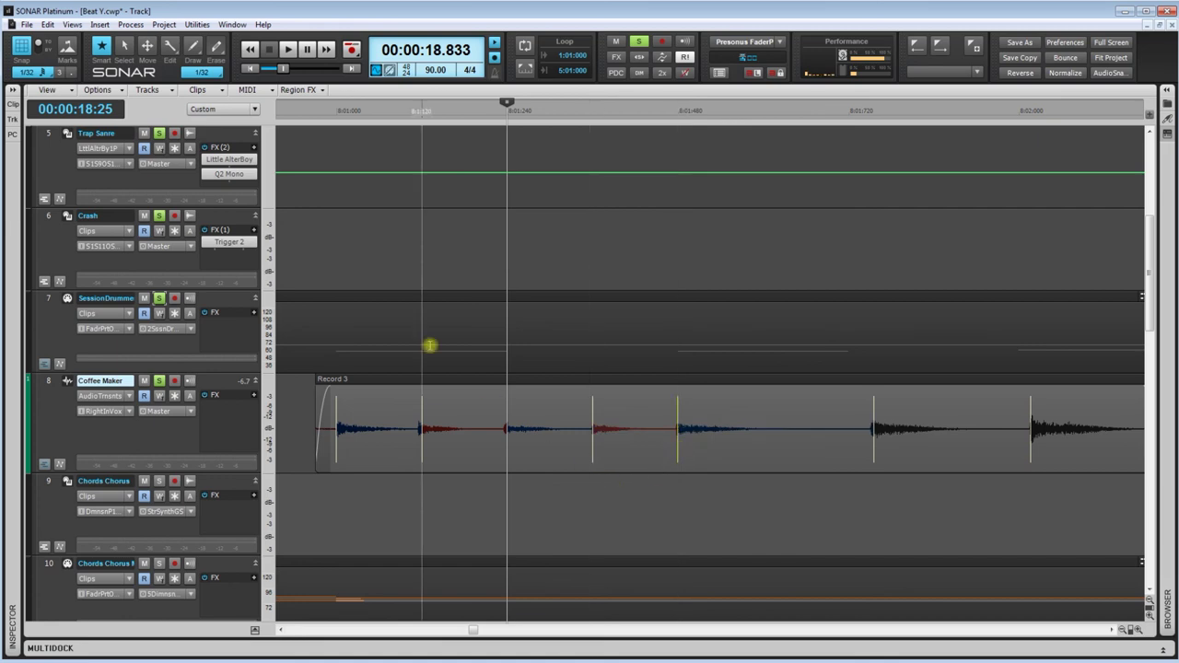
key("space")
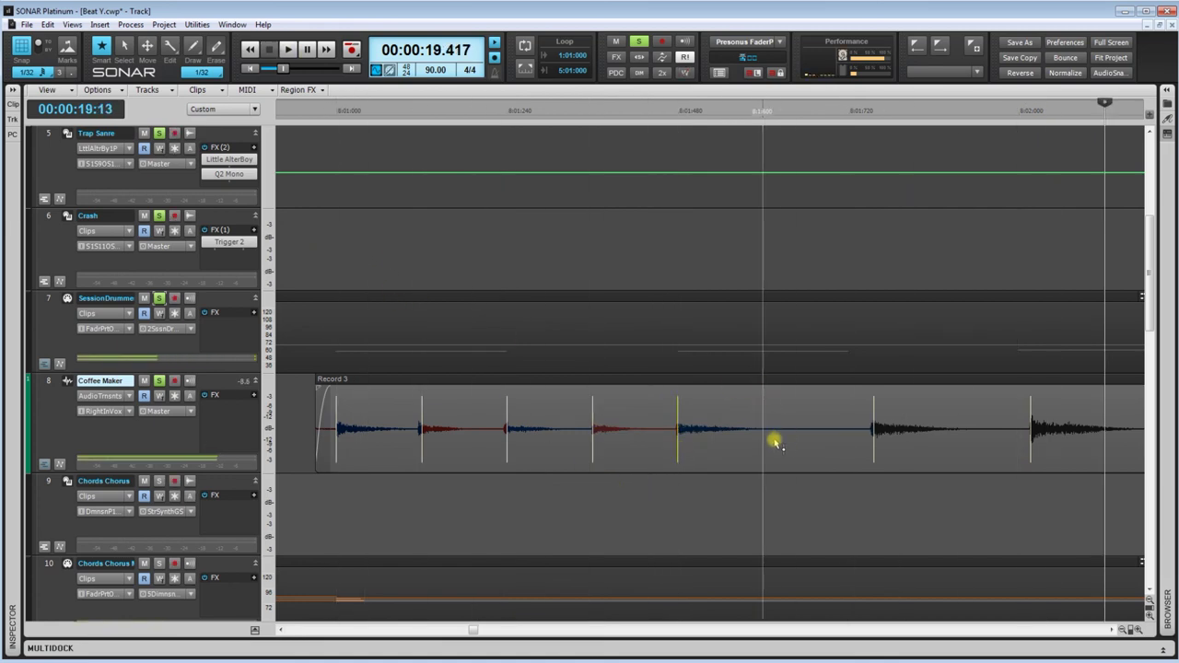
left_click(839, 512)
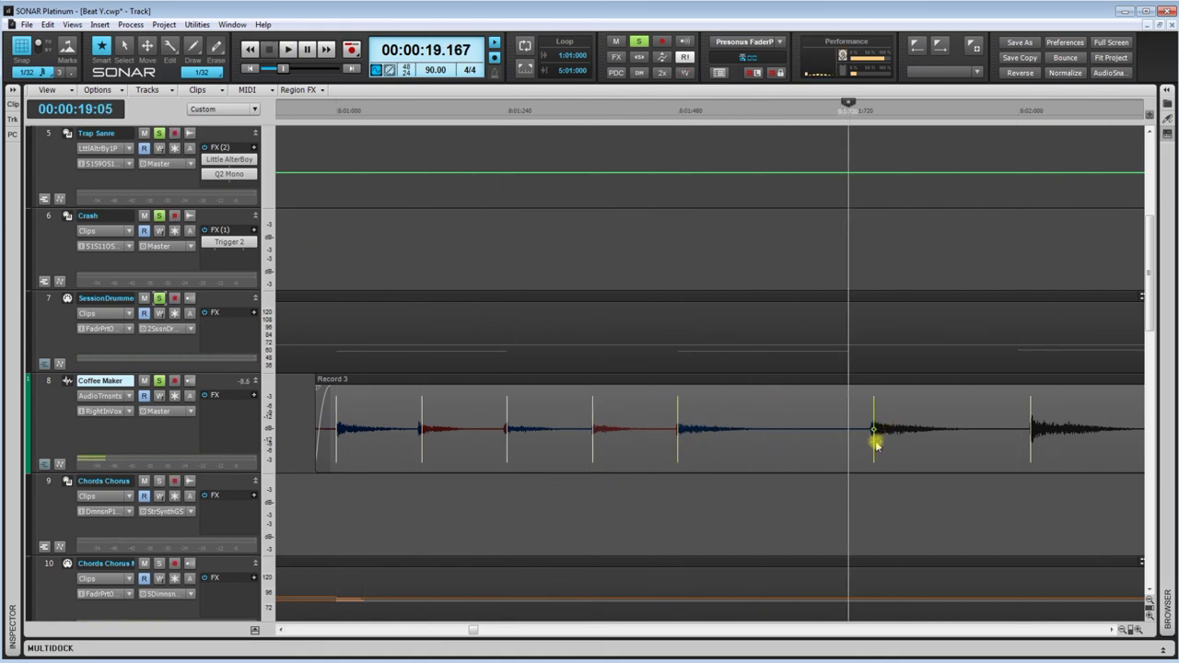
left_click_drag(876, 445, 850, 443)
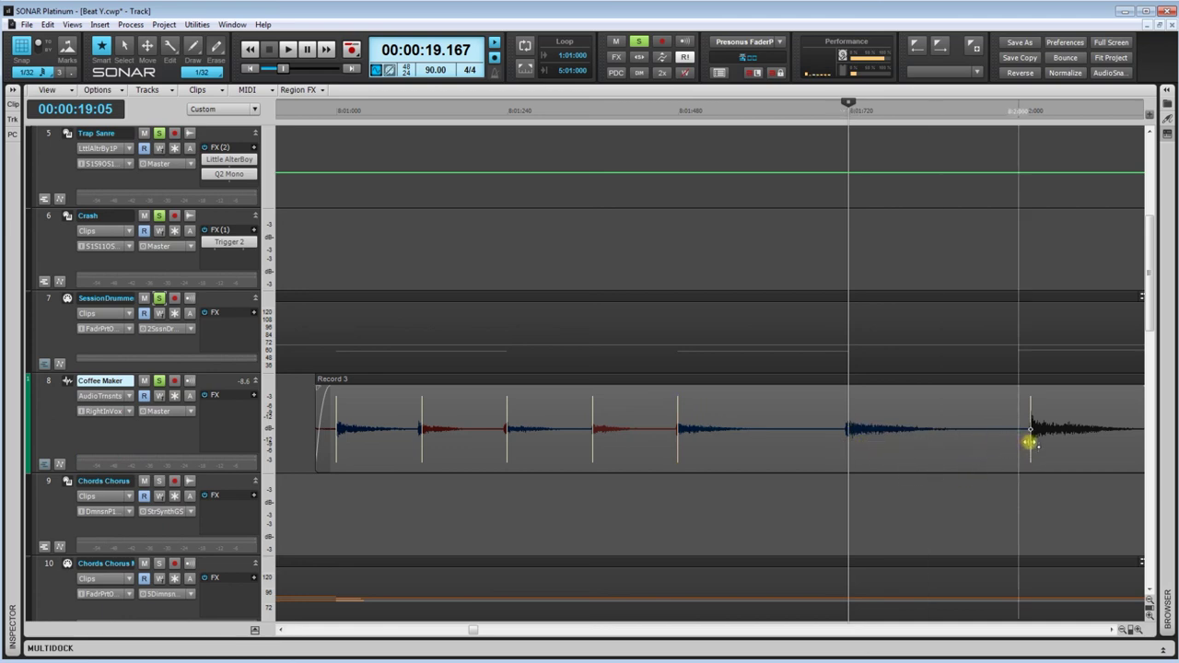
left_click_drag(1029, 443, 1019, 439)
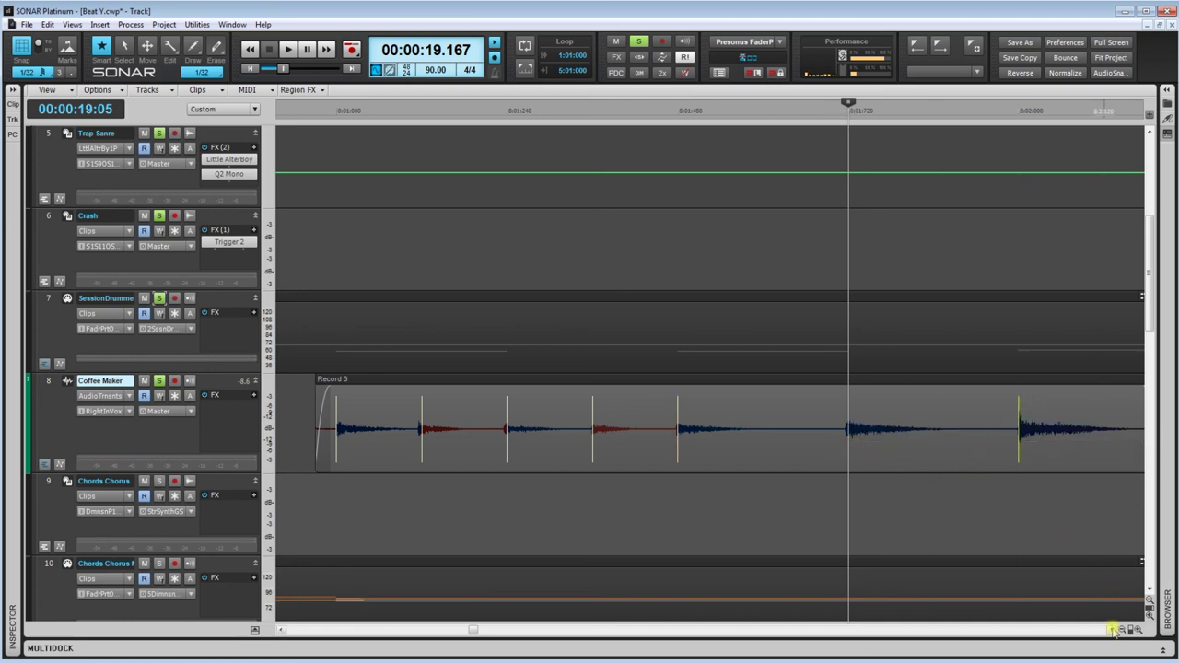
Move through the clip's later hits, dragging each remaining transient marker left onto its attack
left_click(1112, 630)
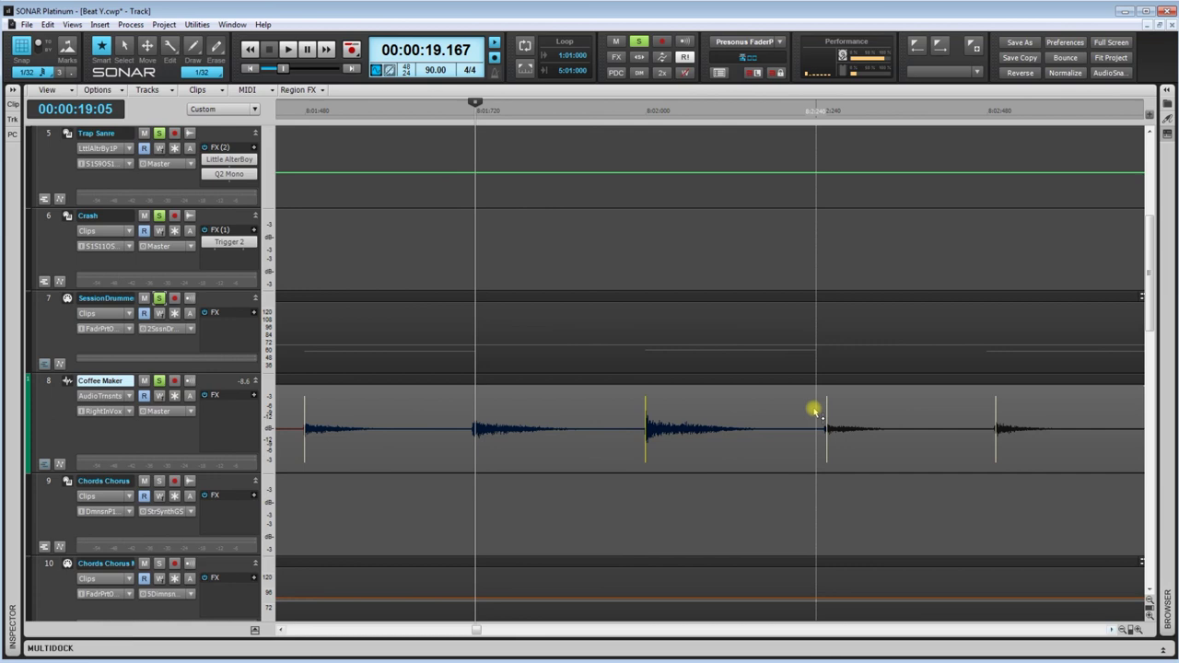
left_click_drag(826, 450, 816, 447)
left_click(1011, 485)
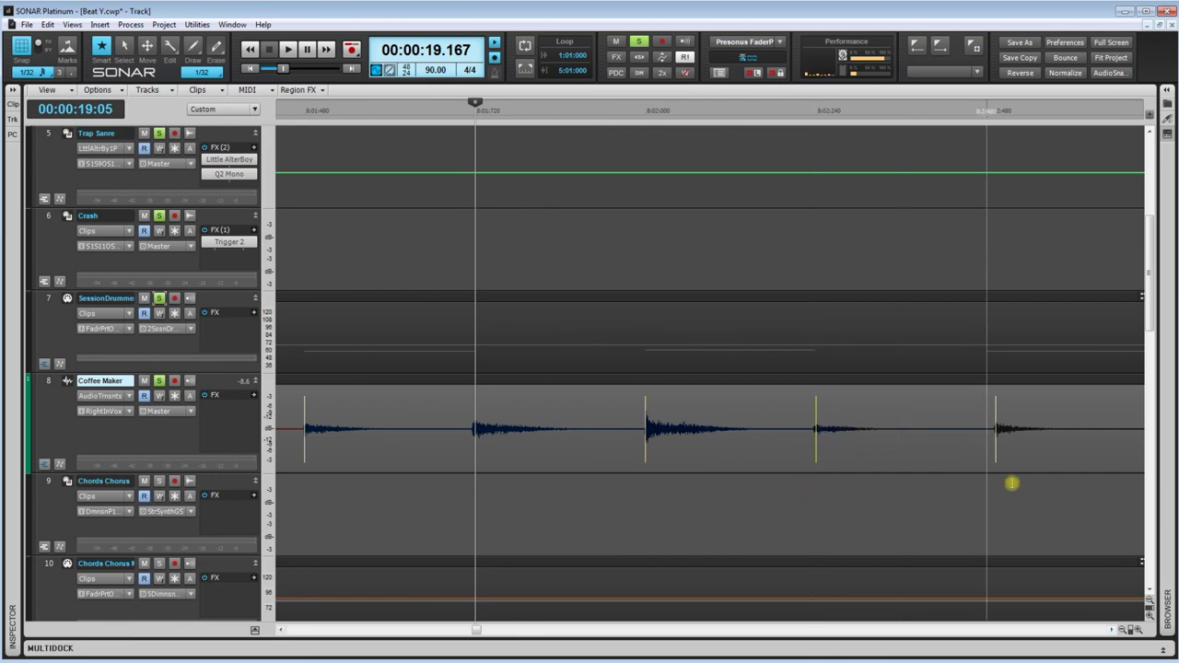
left_click_drag(998, 452, 990, 451)
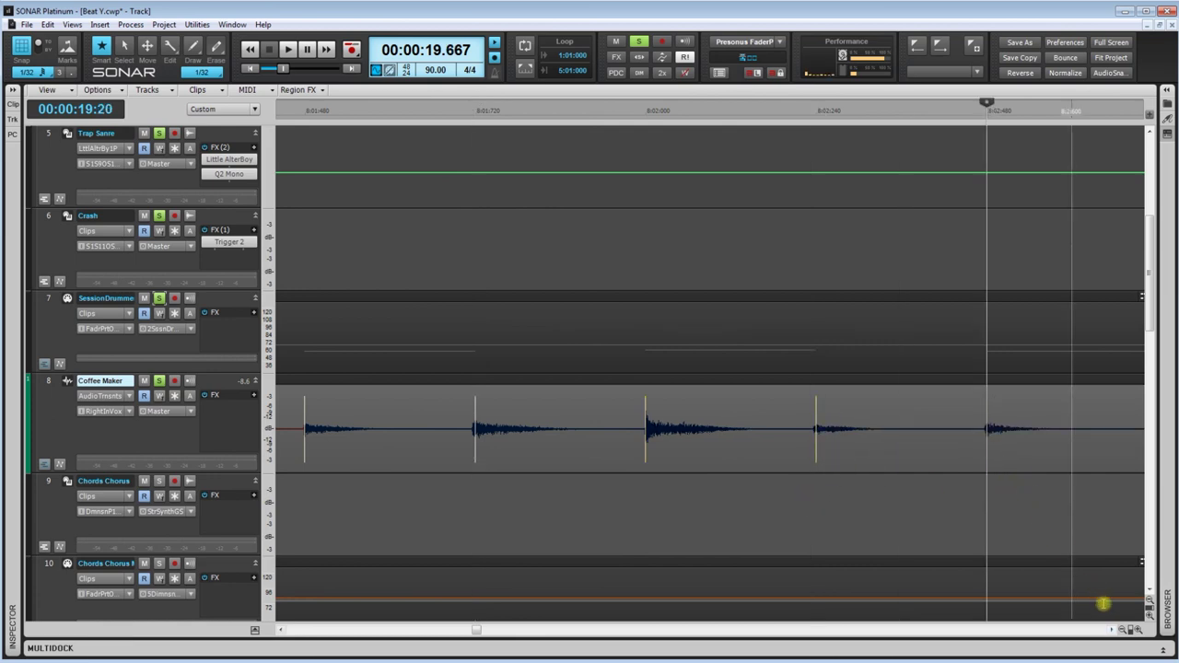
left_click(1112, 630)
left_click(1115, 632)
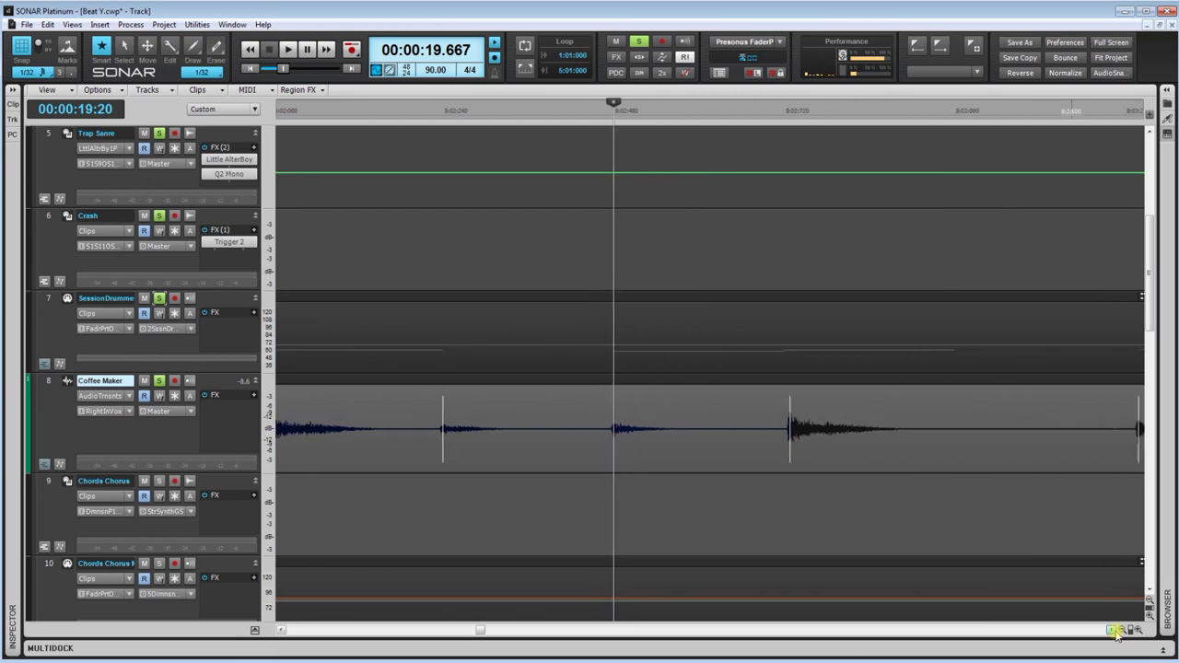
left_click_drag(764, 450, 759, 449)
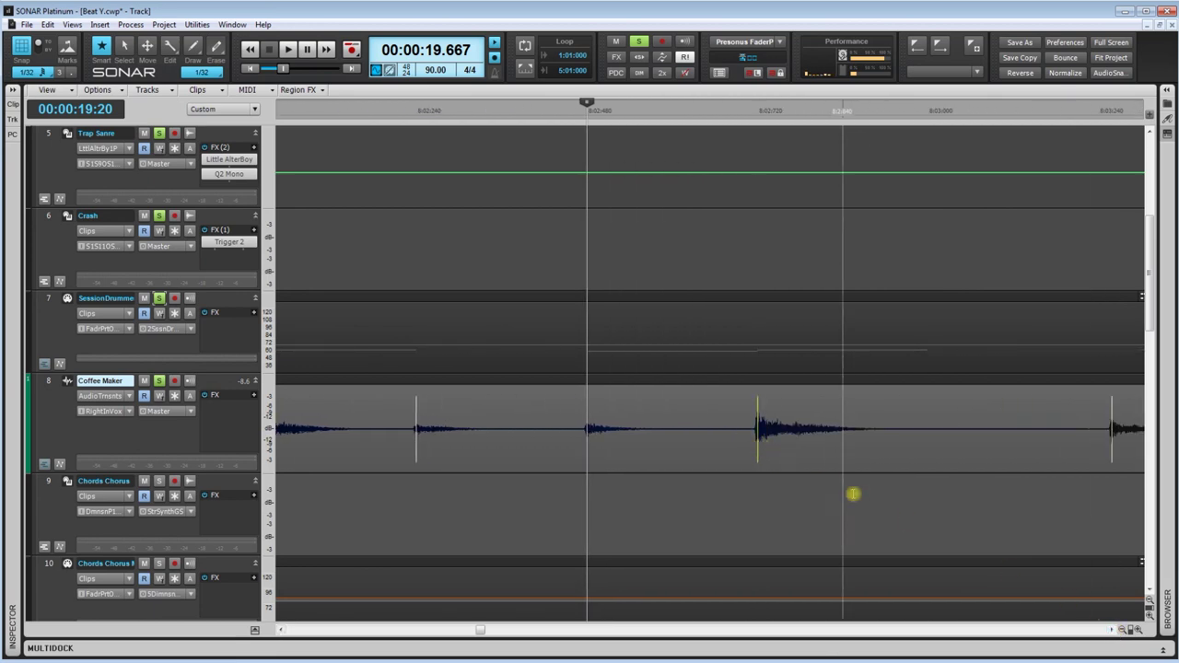
left_click(1112, 631)
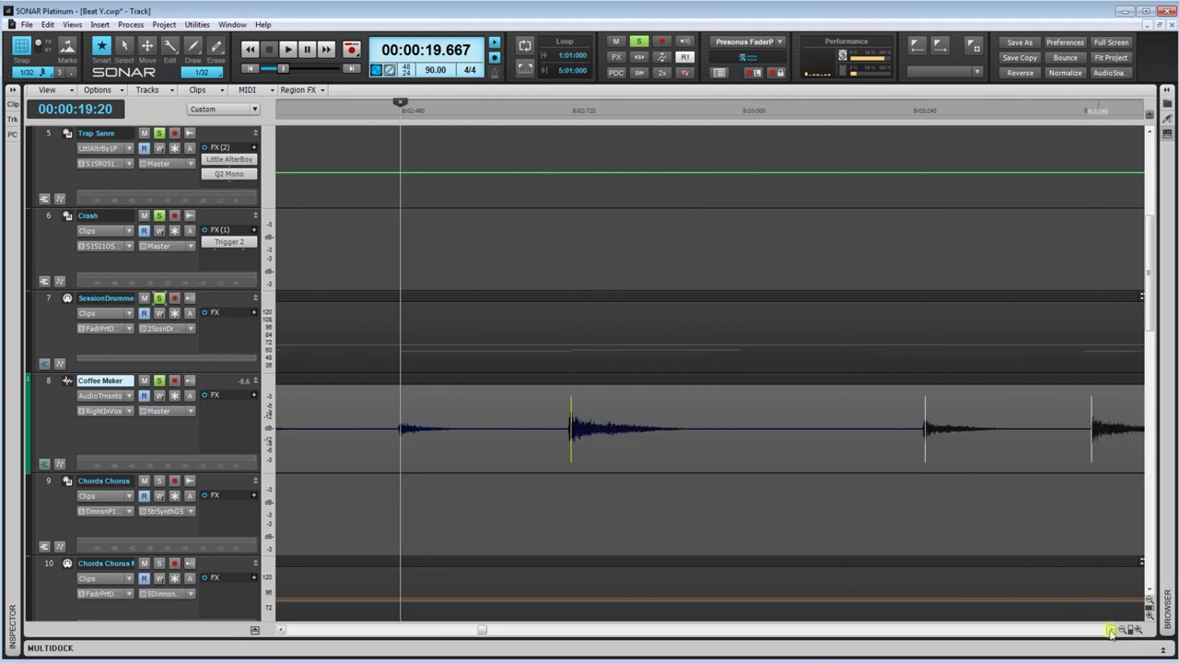
left_click_drag(717, 445, 702, 443)
left_click_drag(880, 451, 871, 452)
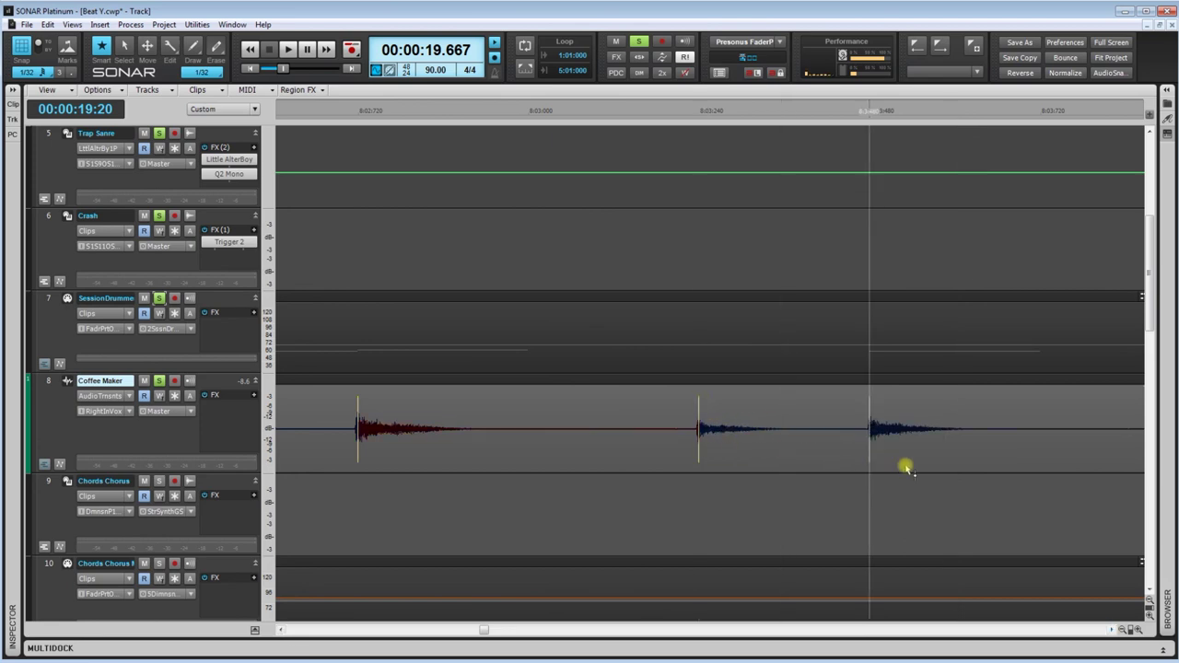
left_click(1113, 632)
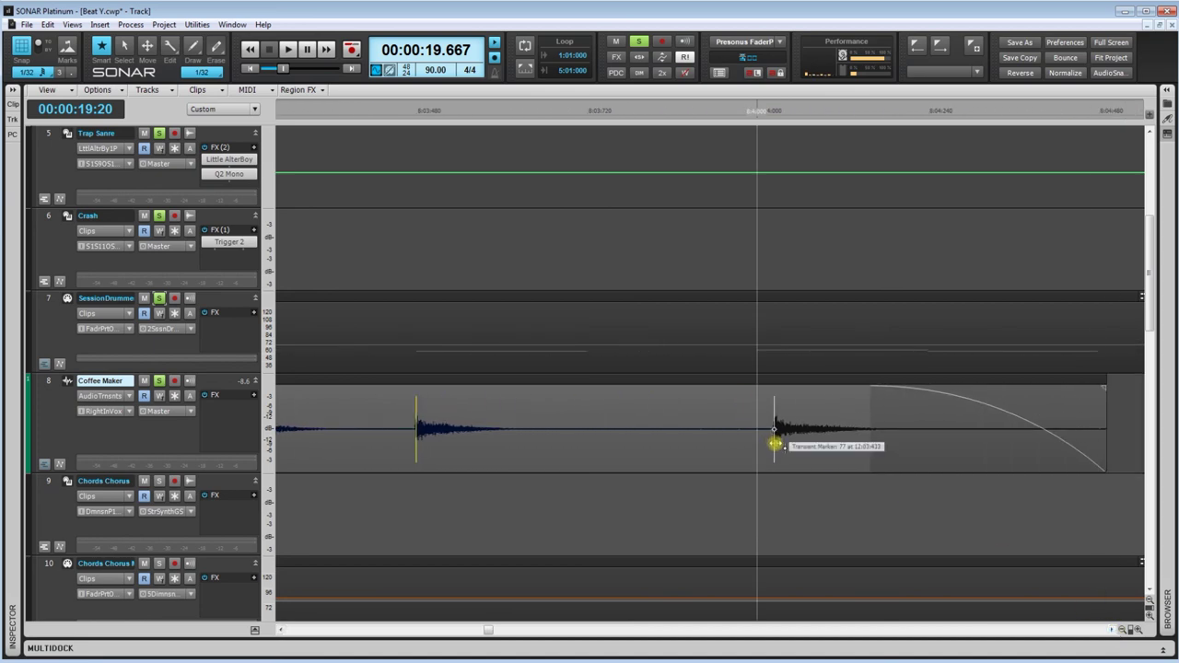
left_click_drag(775, 443, 759, 450)
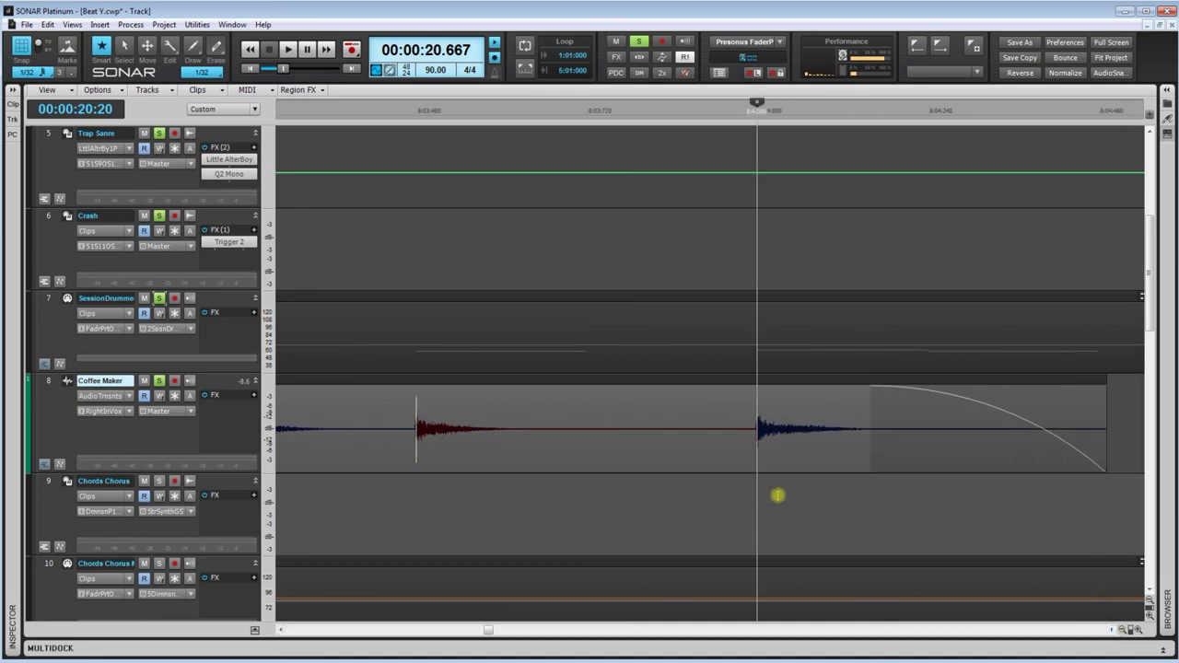
Zoom out to the whole Coffee Maker clip and play it from just before its start
left_click(1123, 630)
left_click(129, 395)
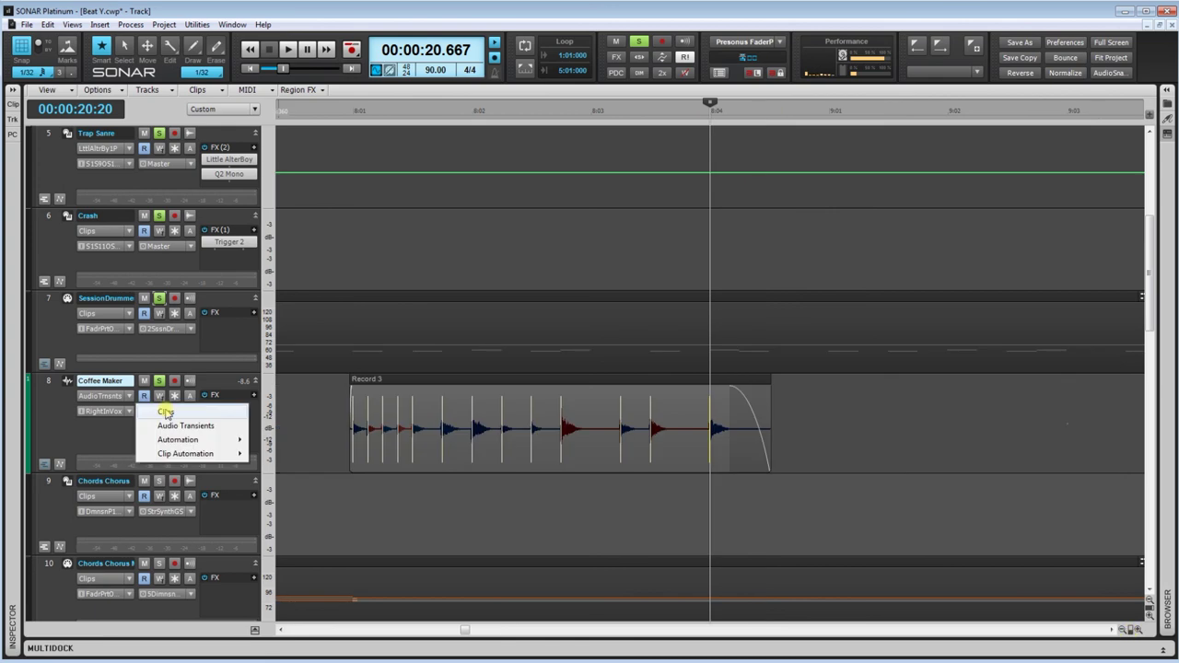
left_click(337, 493)
key("space")
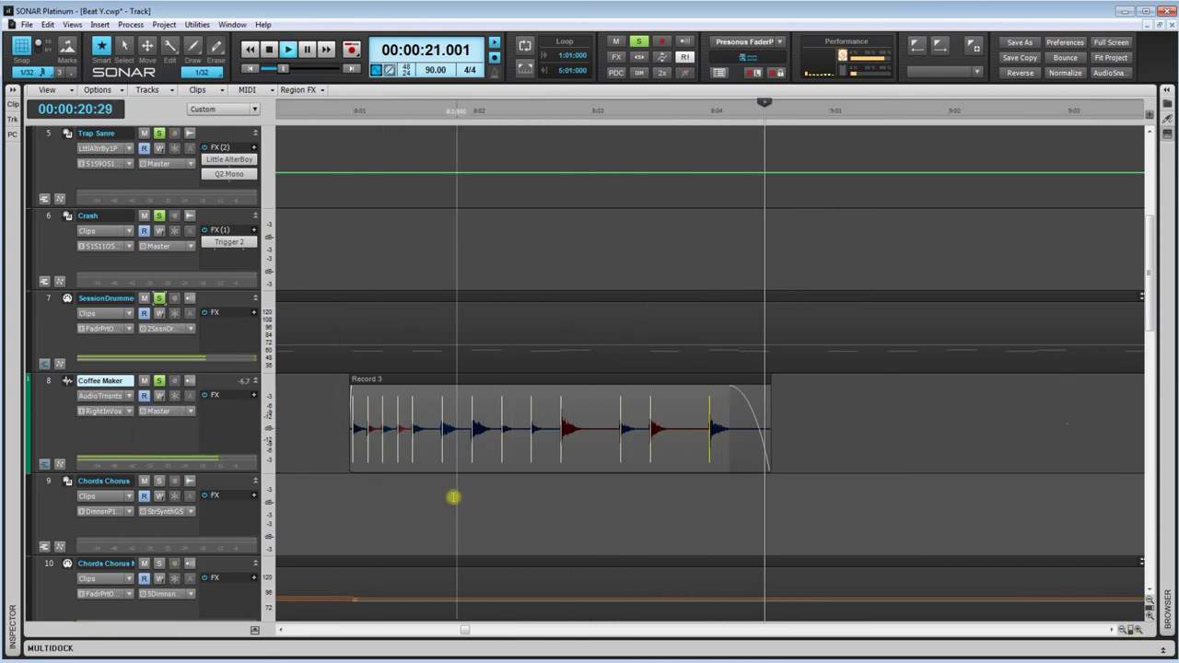
key("space")
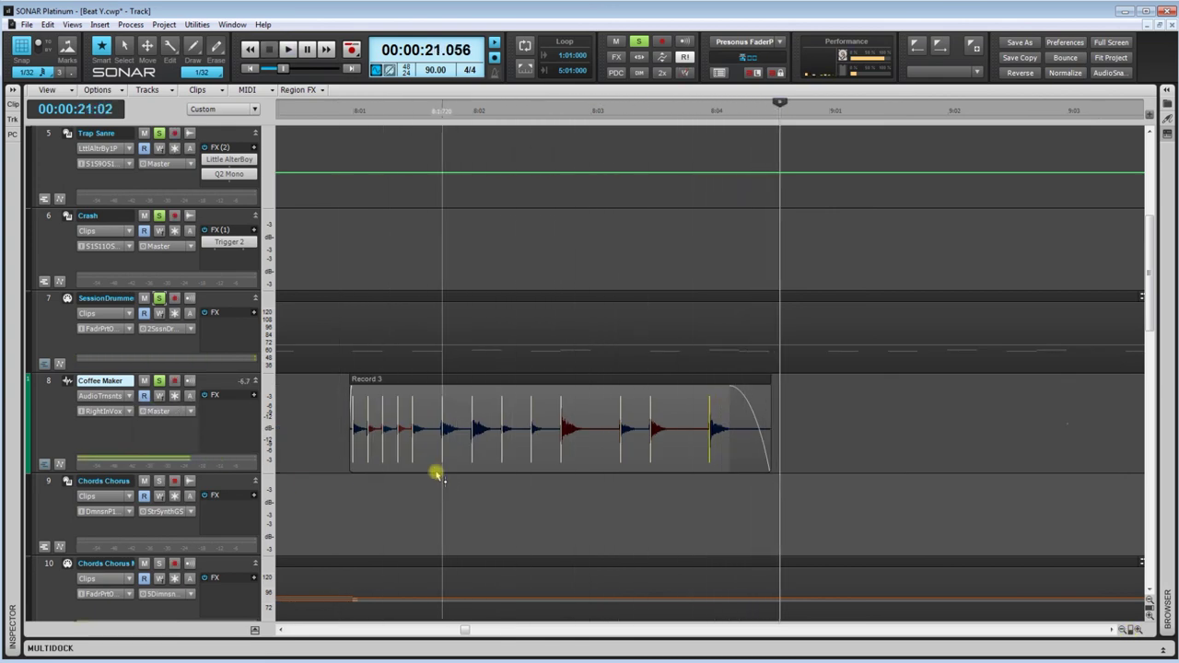
Bounce the Record 3 clip with Bounce to Clip(s), rendering its transient edits
left_click(411, 381)
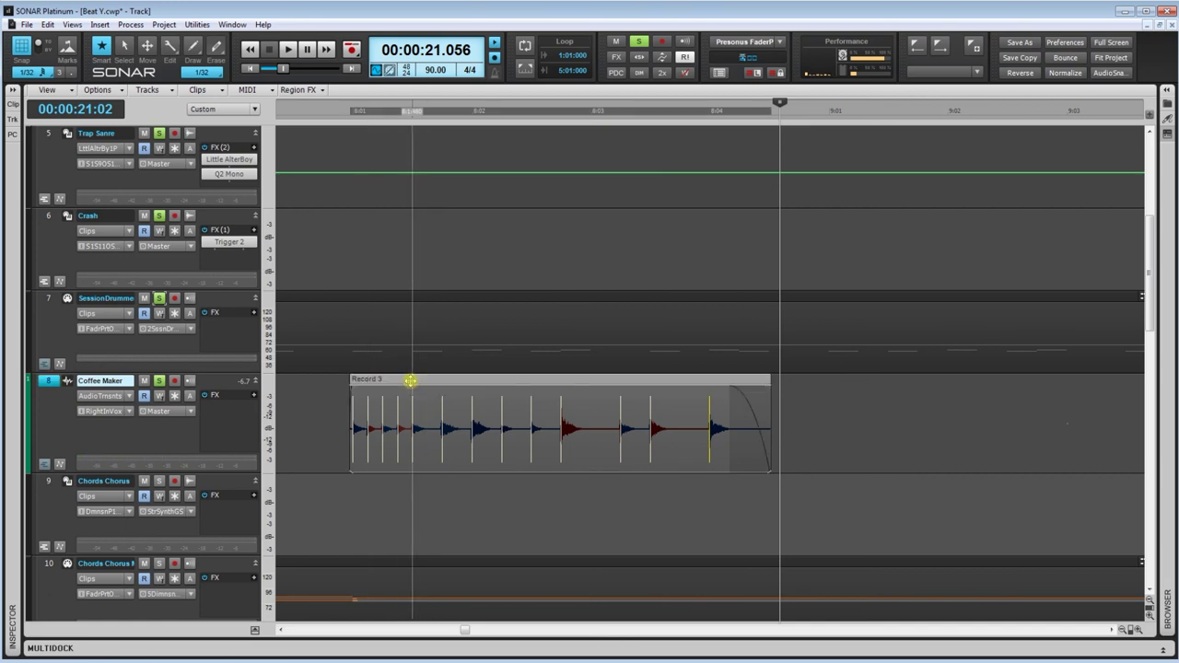
right_click(410, 381)
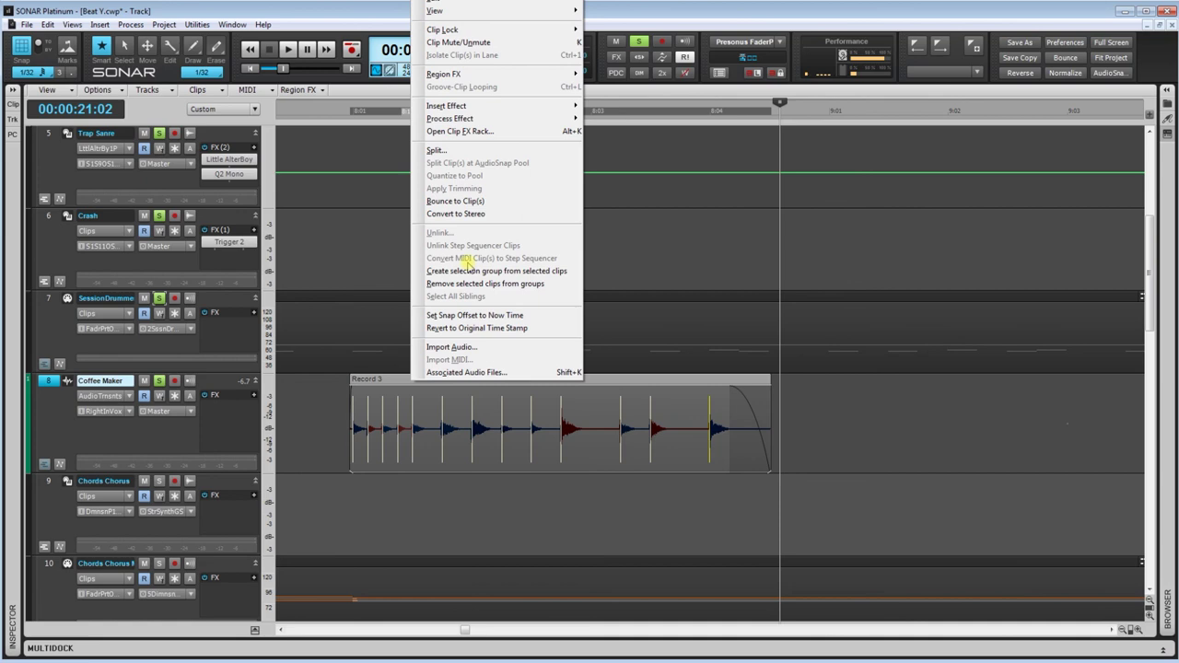
left_click(468, 201)
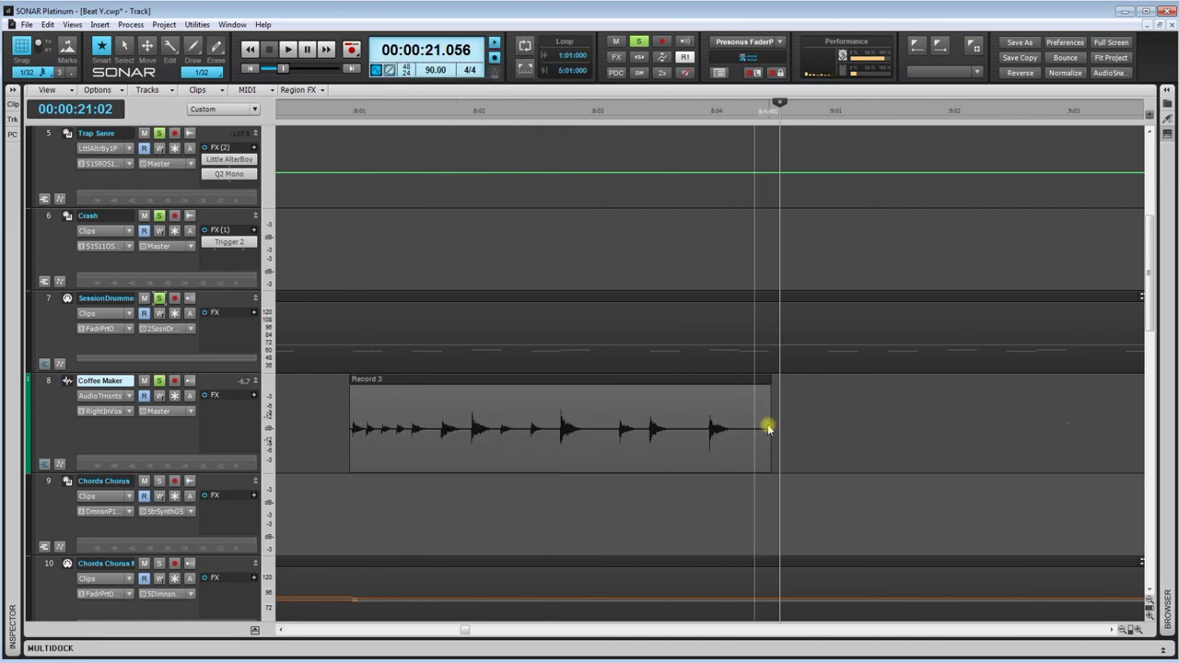
Switch the Coffee Maker track's edit filter back to Clips and set the Now time just before the clip
left_click(130, 396)
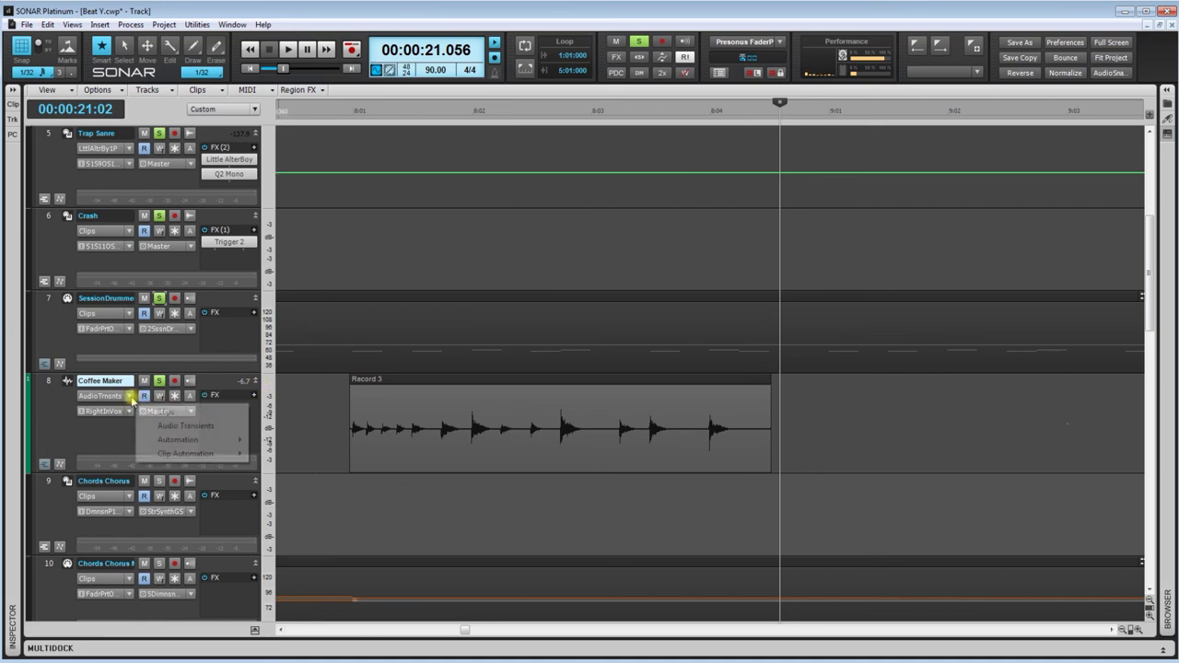
left_click(164, 414)
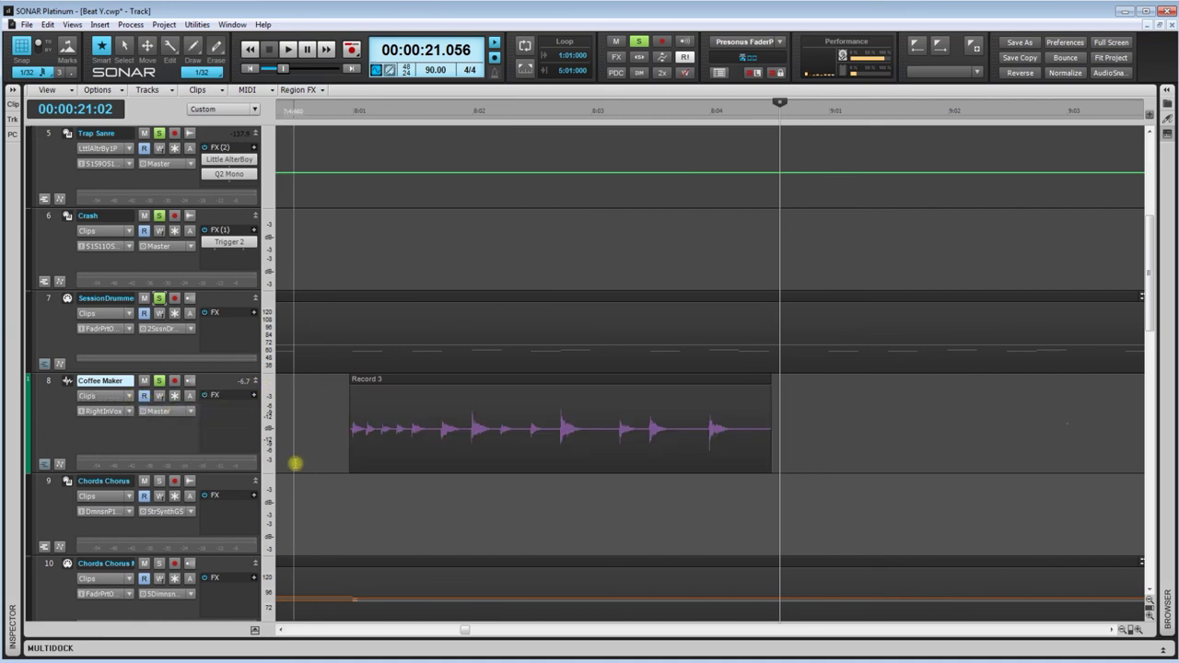
left_click(305, 464)
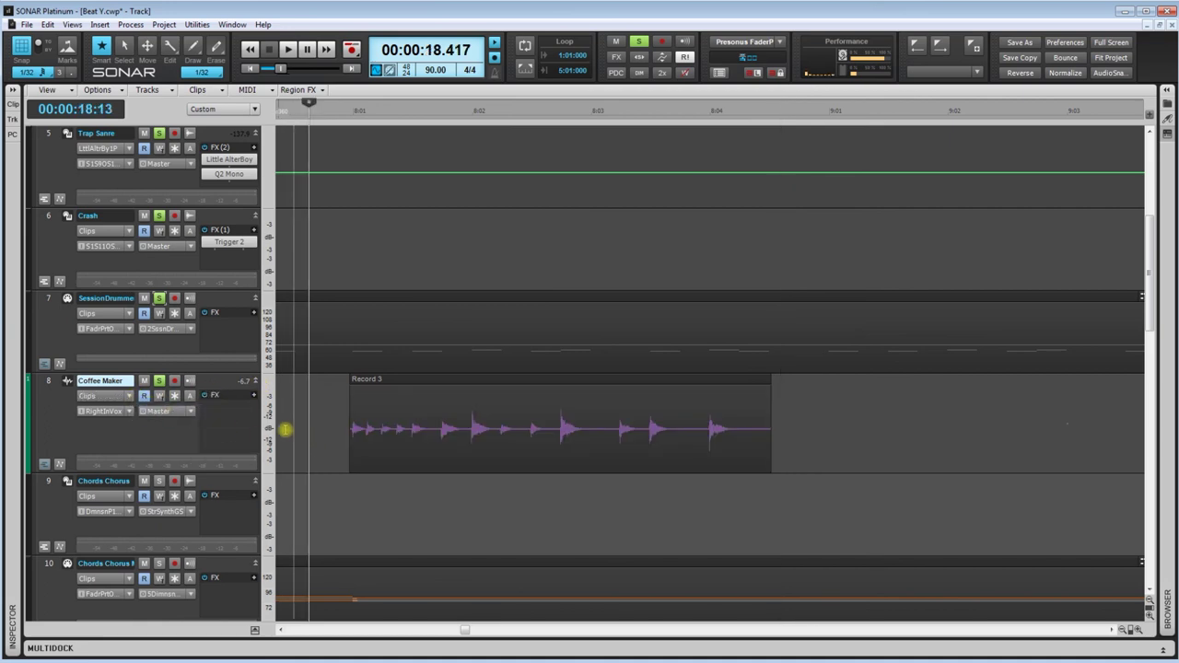
Unsolo every track and play the project, zooming out to see more of the song
left_click(639, 42)
key("space")
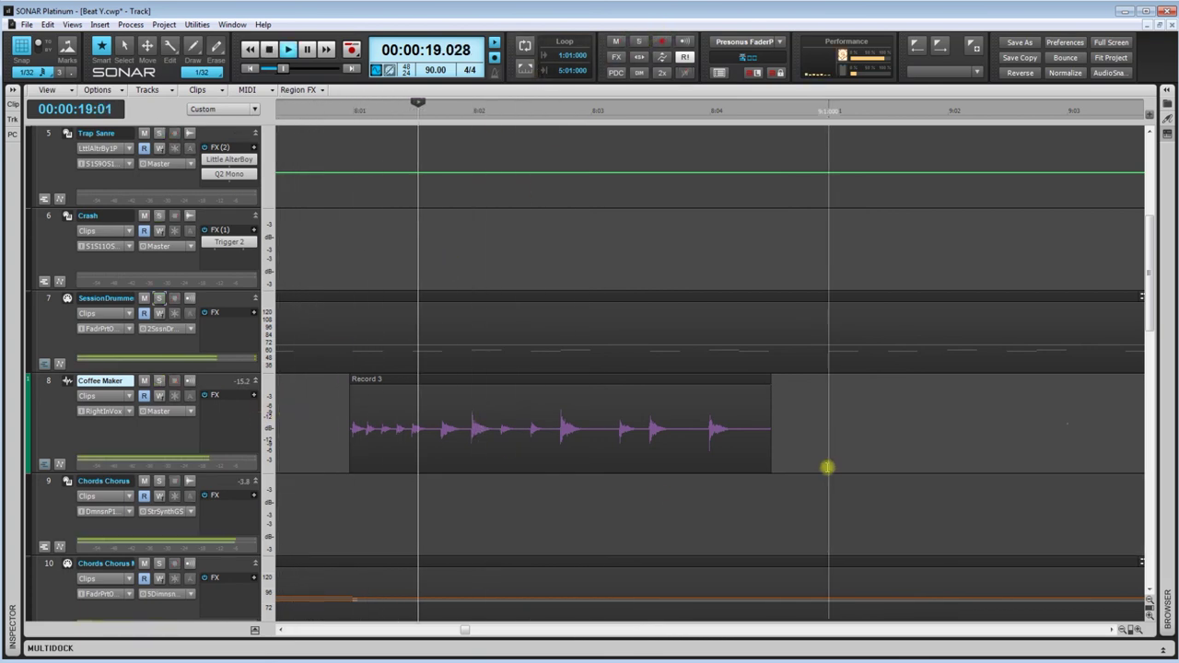
left_click_drag(1087, 619, 1060, 619)
key("space")
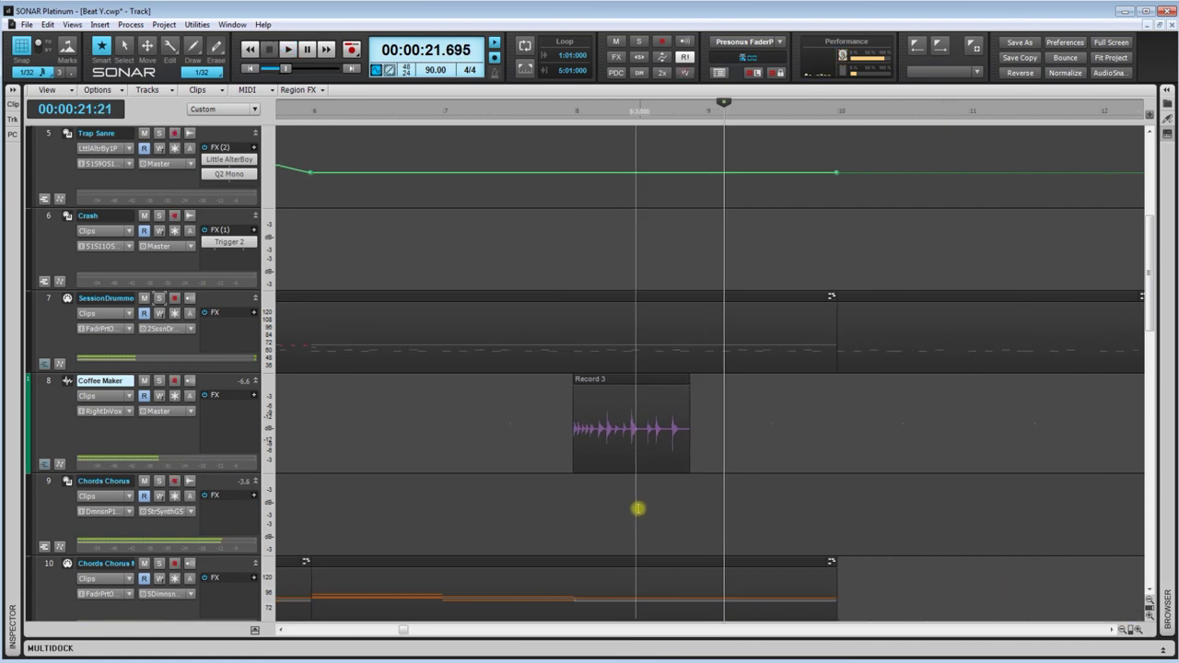
Set Snap to whole measures, with the Now time near the clip's start
left_click(572, 501)
left_click(32, 73)
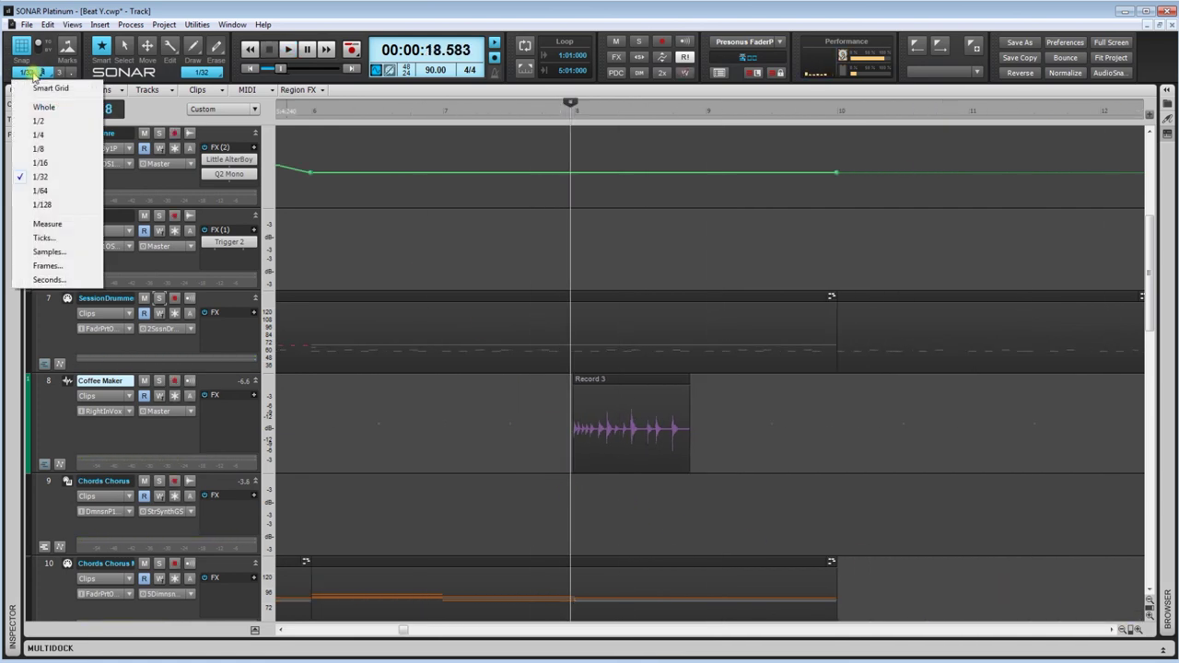
left_click(51, 110)
Place the Now time at bar 8 and trim the Record 3 clip's start edge to it
left_click(579, 477)
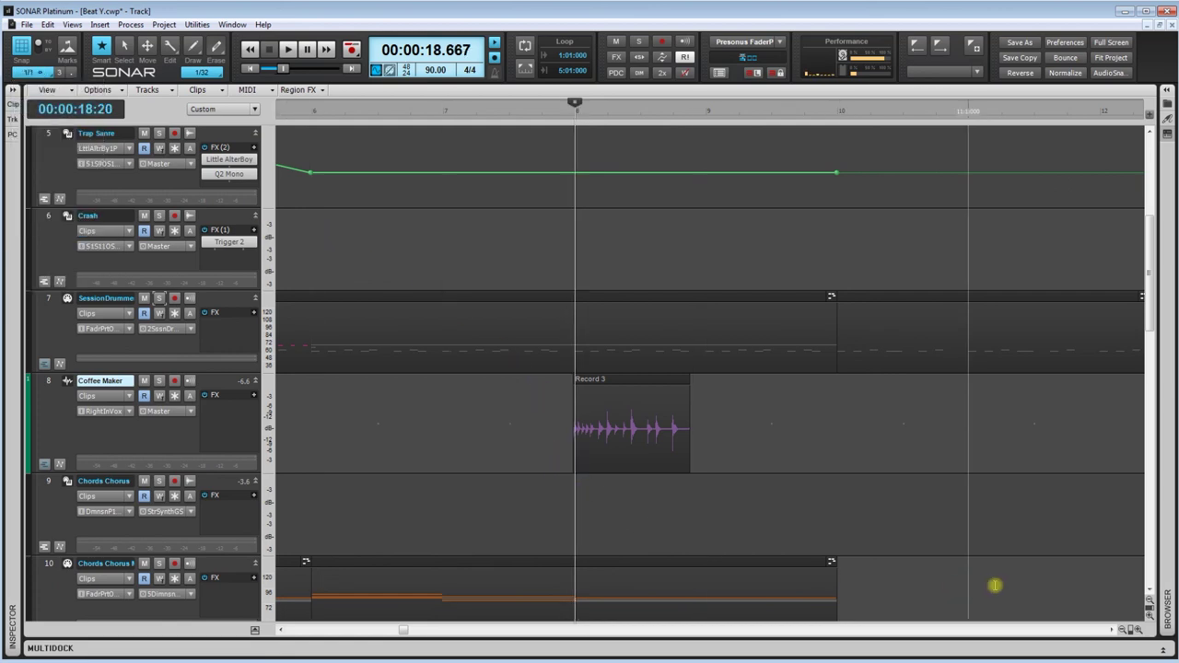
scroll(1132, 629, "up", 10)
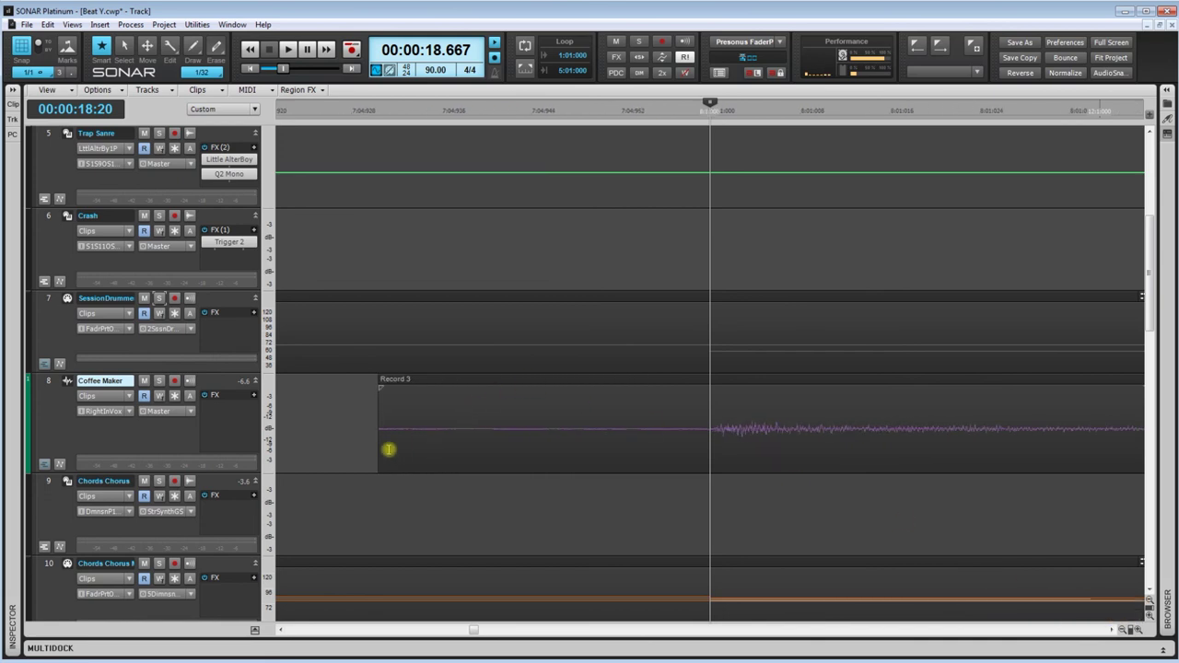
left_click_drag(380, 447, 713, 465)
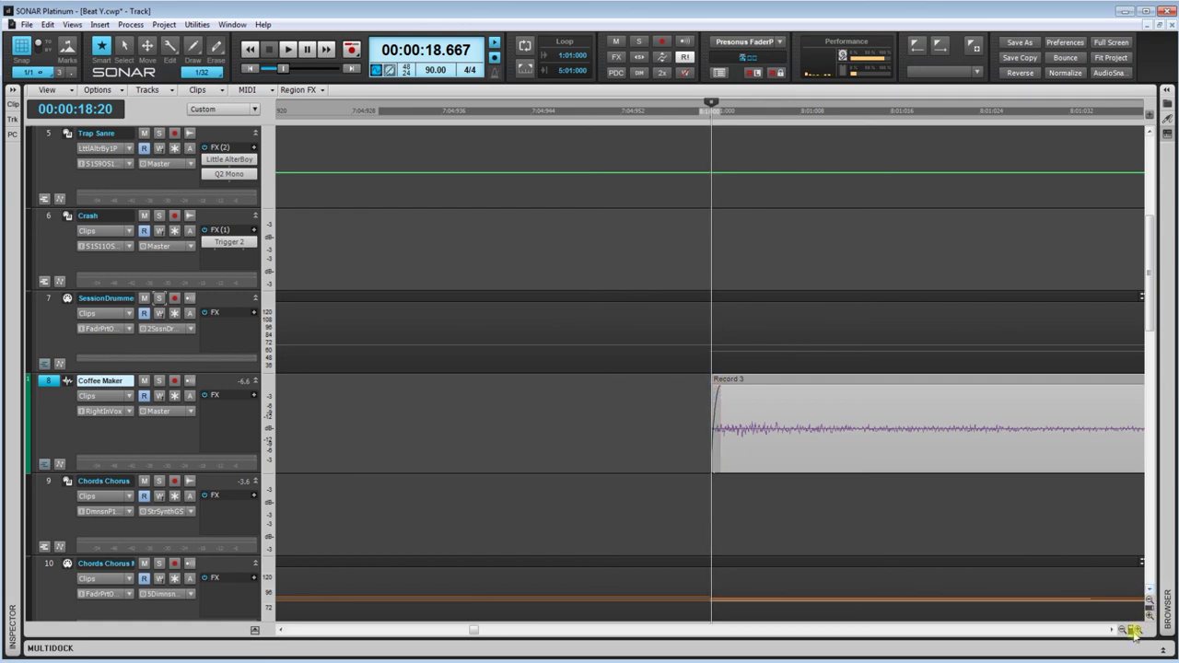
scroll(1132, 630, "down", 10)
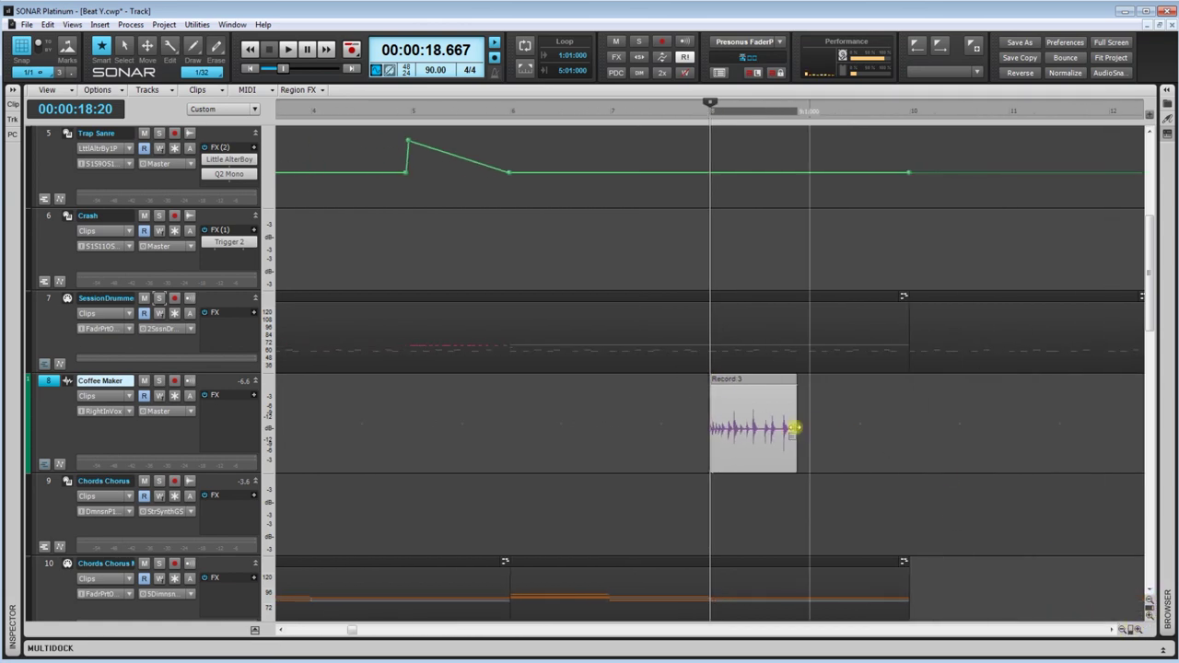
Copy the trimmed Record 3 clip and paste it on Coffee Maker at bar 2
left_click(725, 374)
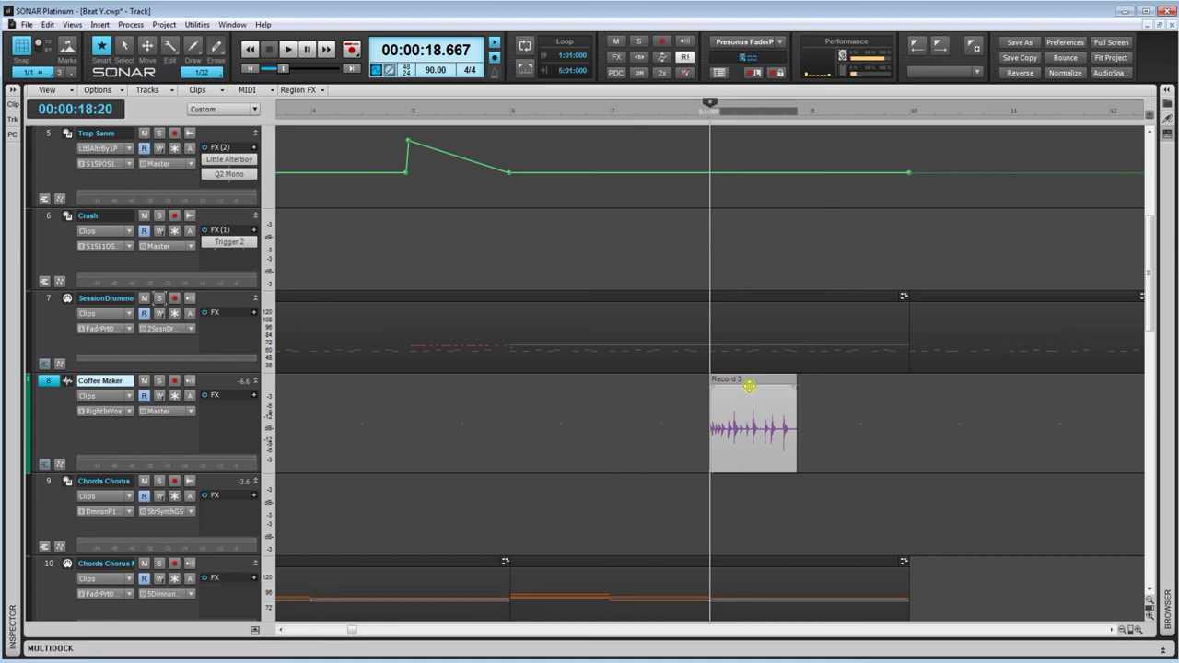
right_click(749, 386)
mouse_move(799, 7)
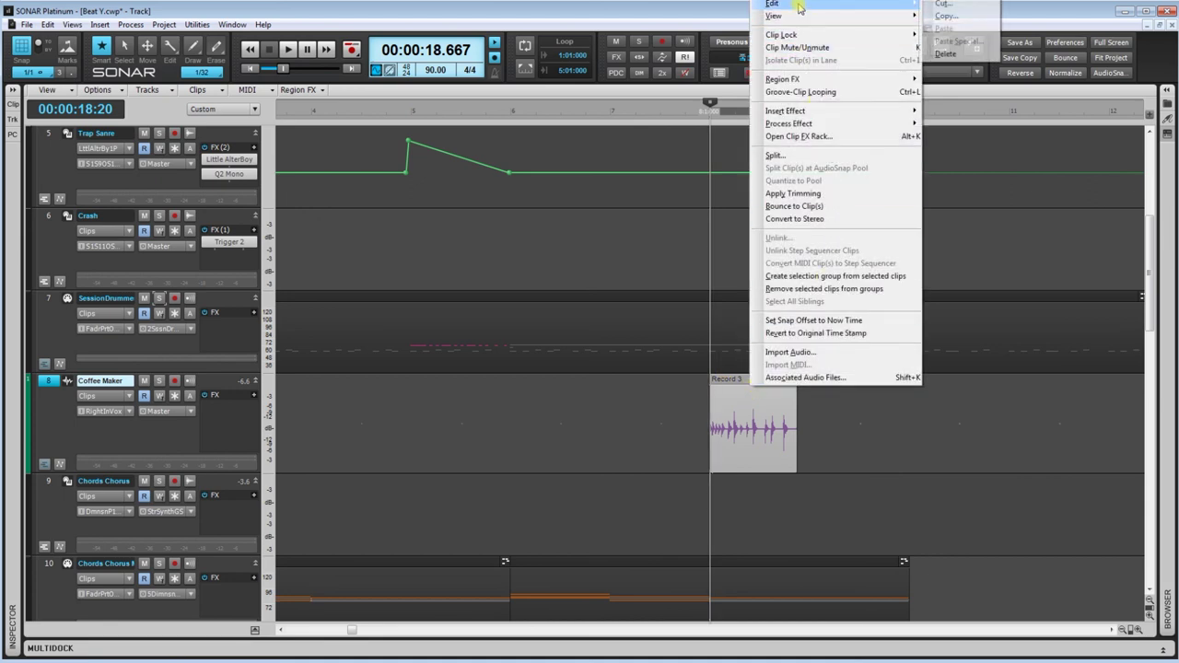
left_click(947, 17)
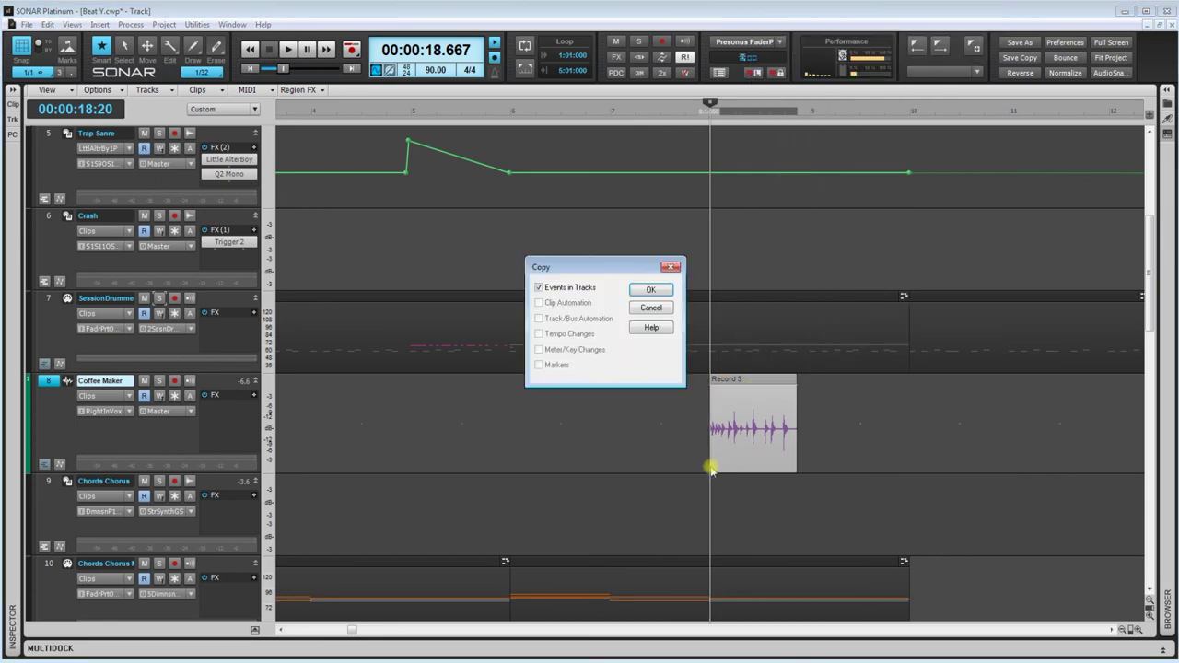
left_click(648, 291)
right_click(329, 406)
mouse_move(378, 413)
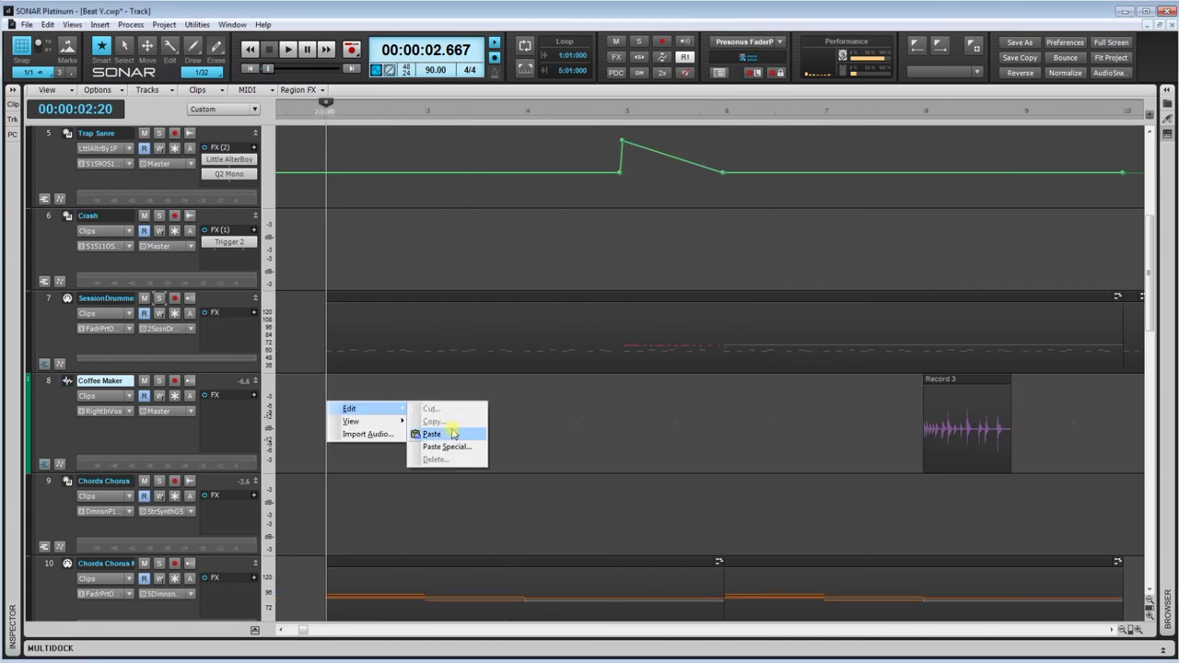
left_click(433, 434)
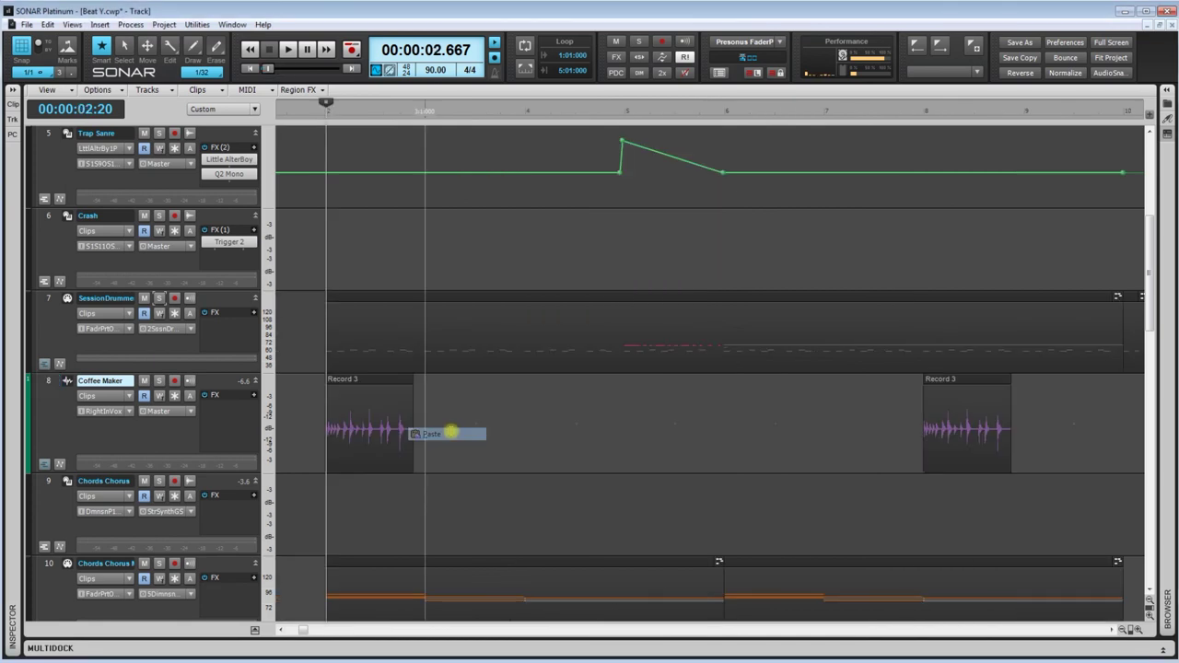
Paste further Record 3 hits at the following bars, through bar 5
left_click(423, 400)
right_click(425, 409)
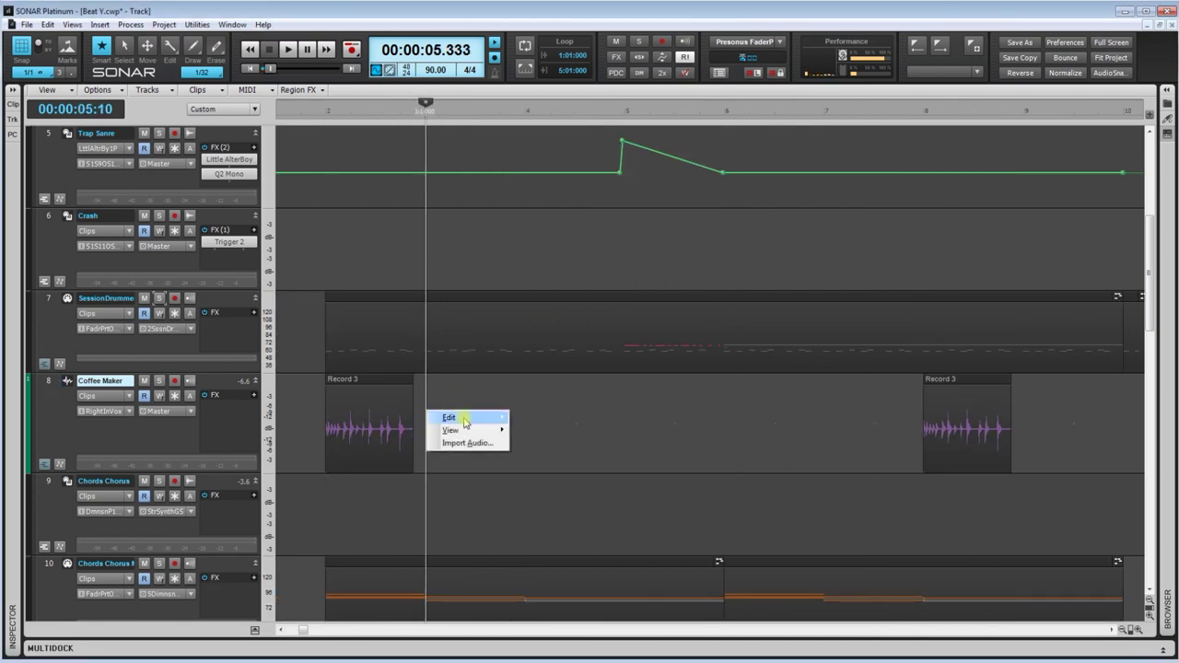
mouse_move(461, 420)
left_click(553, 443)
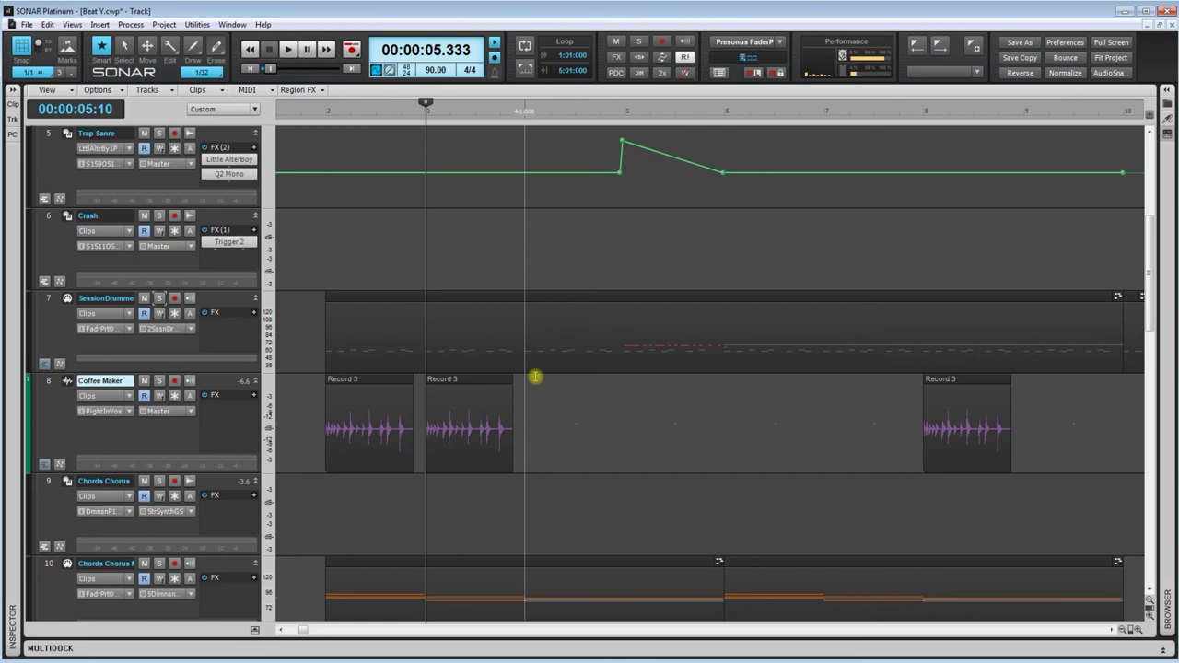
left_click(526, 394)
key("ctrl+v")
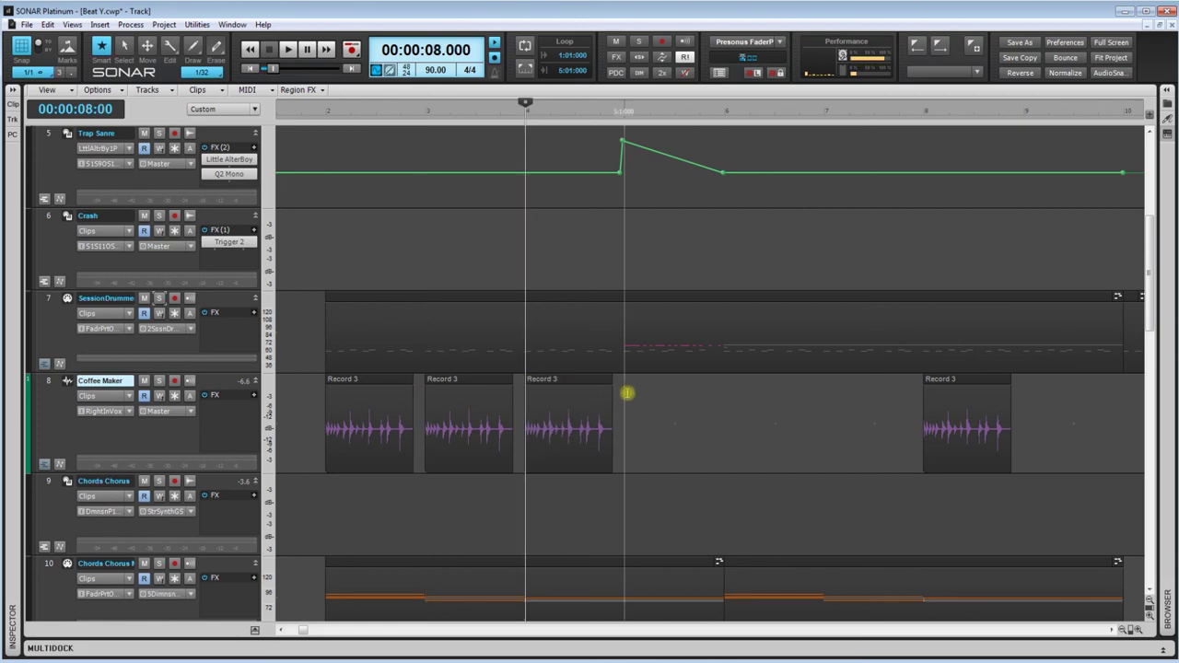
key("ctrl+v")
Audition the hits, delete the fourth Record 3 clip and select the last one
left_click(324, 269)
key("space")
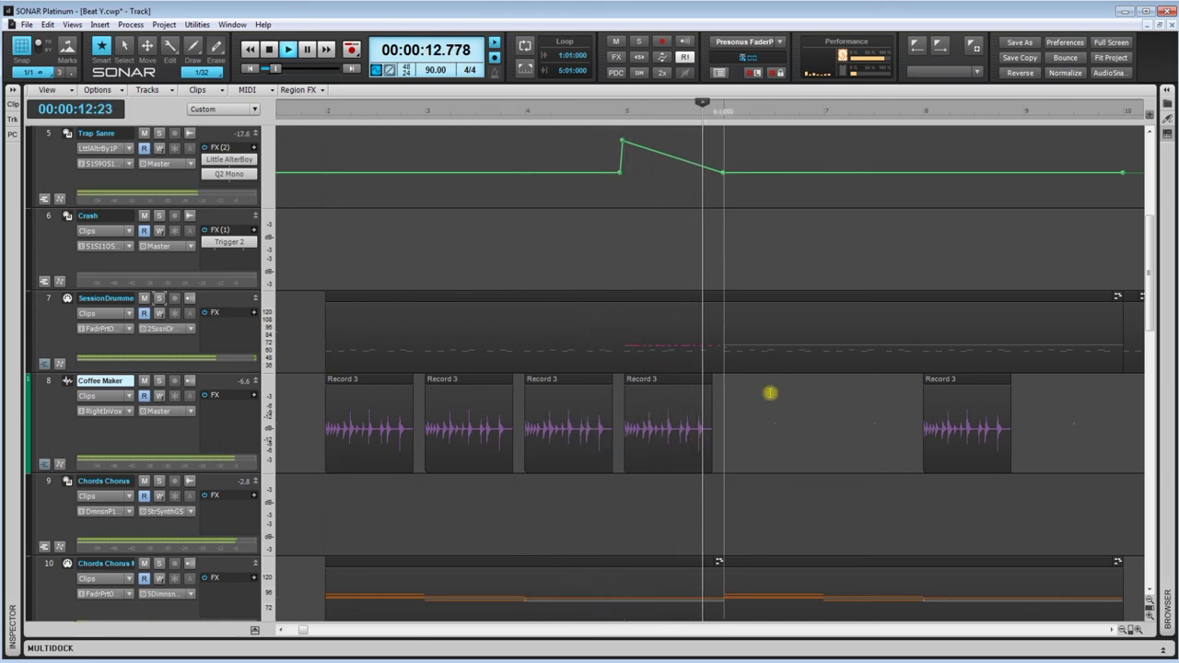
key("space")
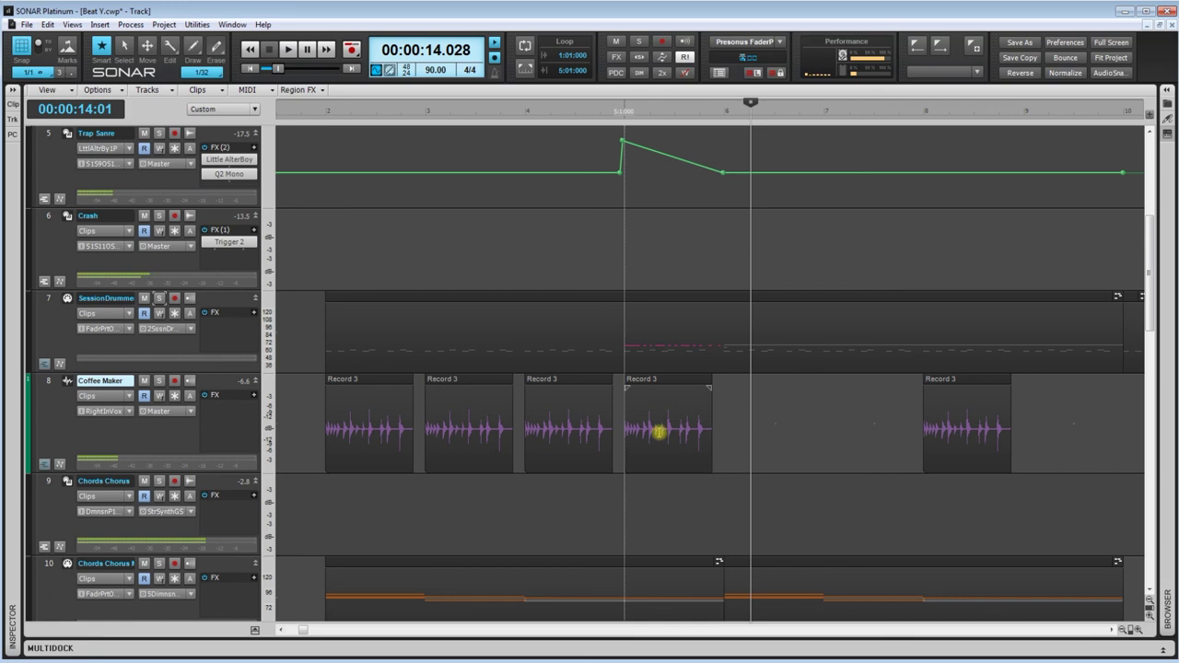
left_click_drag(737, 403, 652, 436)
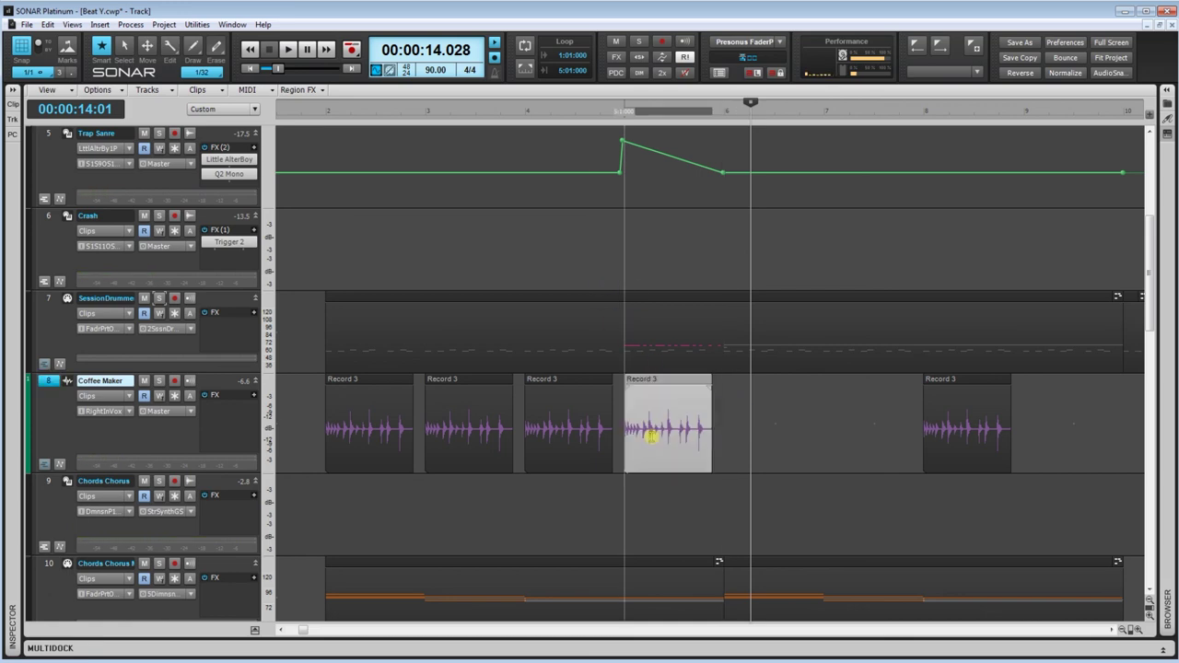
key("Delete")
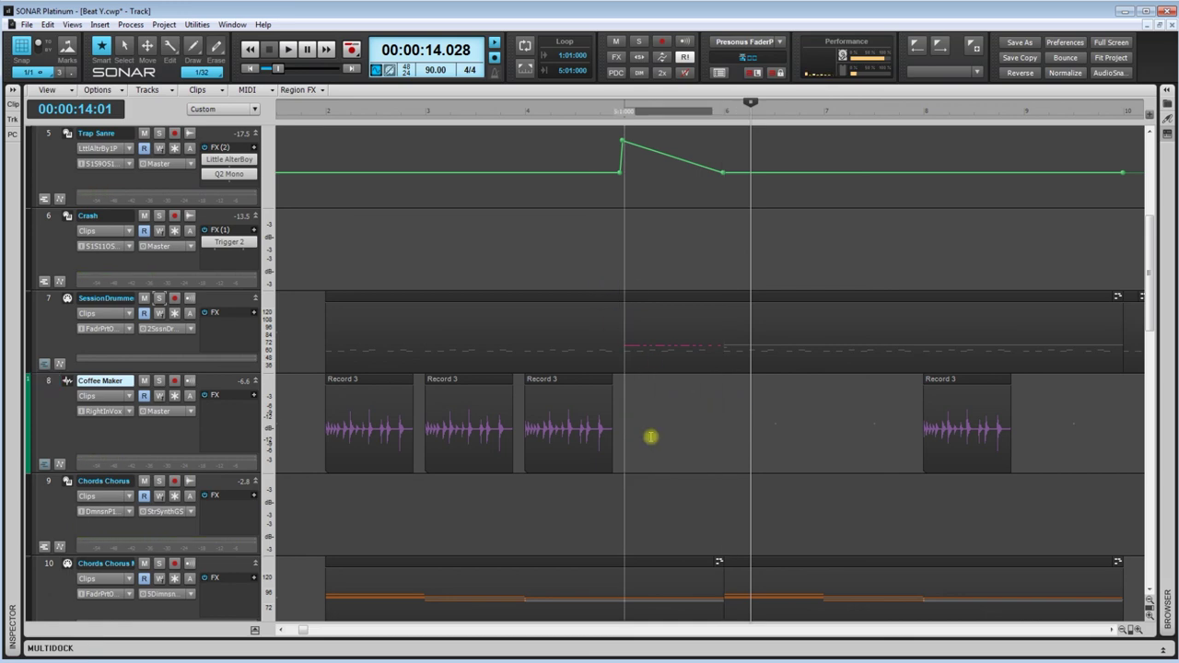
left_click(959, 378)
Delete the last Record 3 clip, solo Coffee Maker and insert RCompressor Mono on it
key("Delete")
left_click(159, 380)
right_click(229, 422)
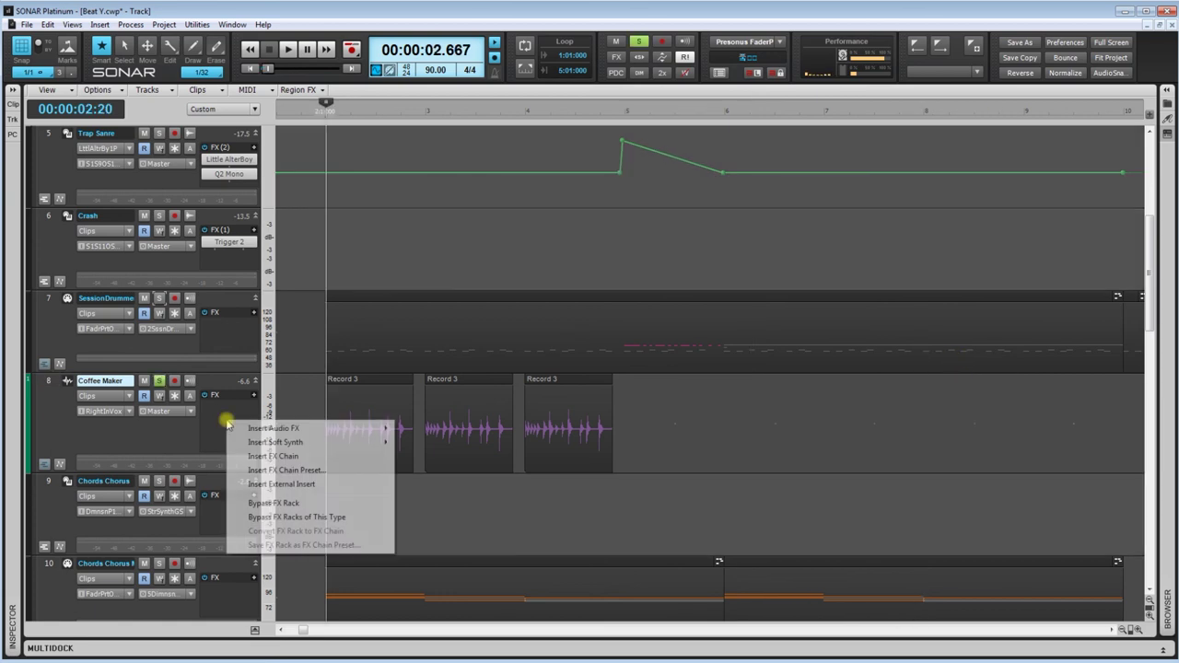
mouse_move(270, 431)
mouse_move(436, 452)
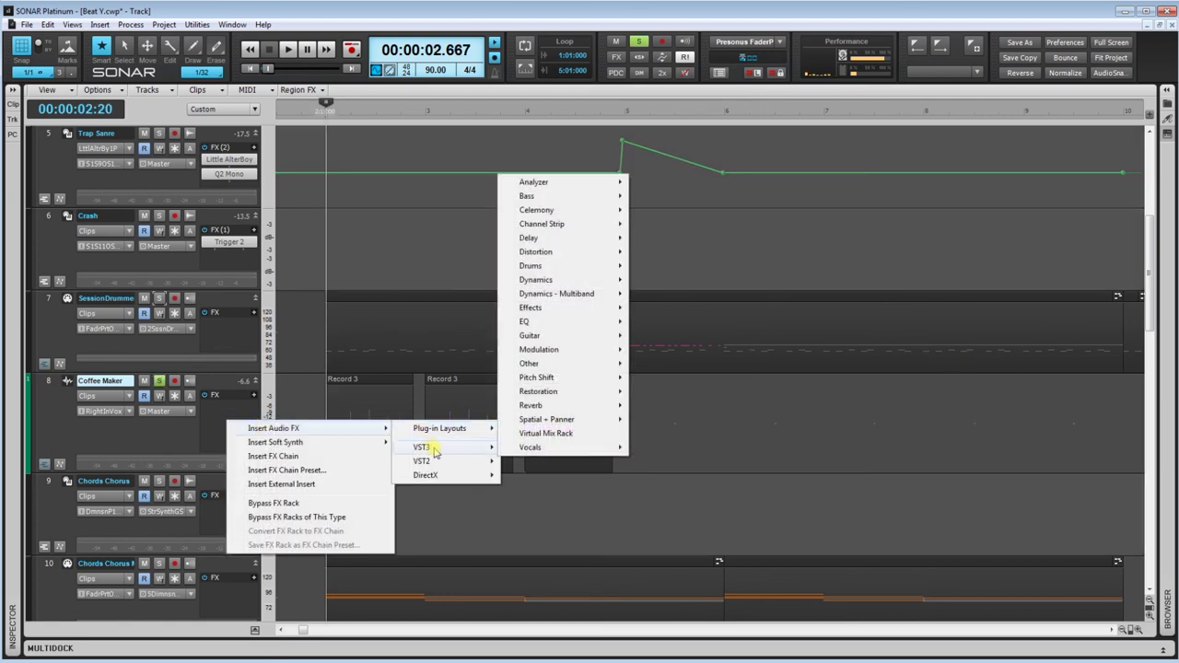
mouse_move(559, 285)
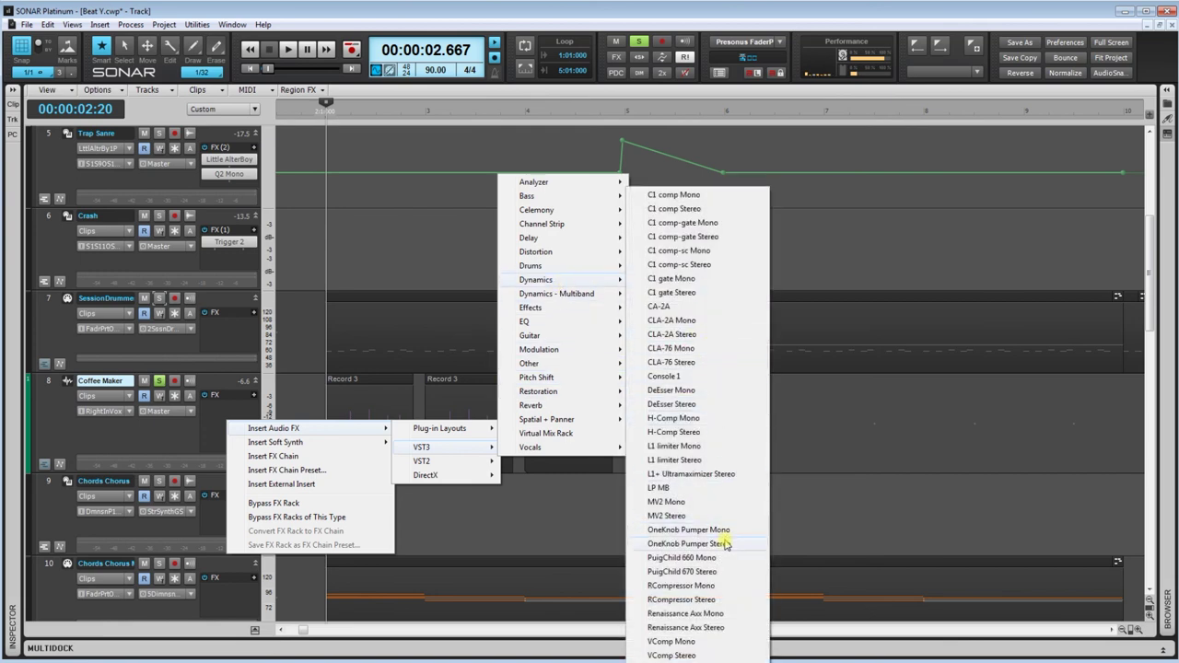
left_click(700, 587)
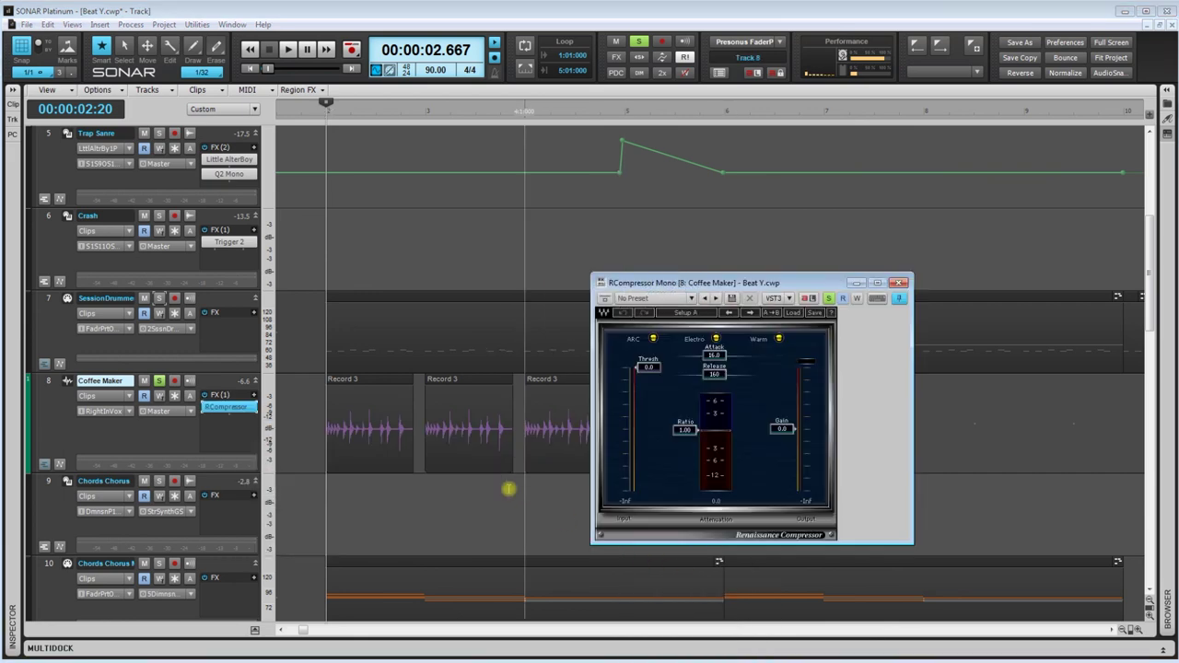
Lower the compressor threshold to about -13.6 while playing, then close the plugin
left_click_drag(914, 355, 845, 360)
left_click_drag(739, 287, 851, 242)
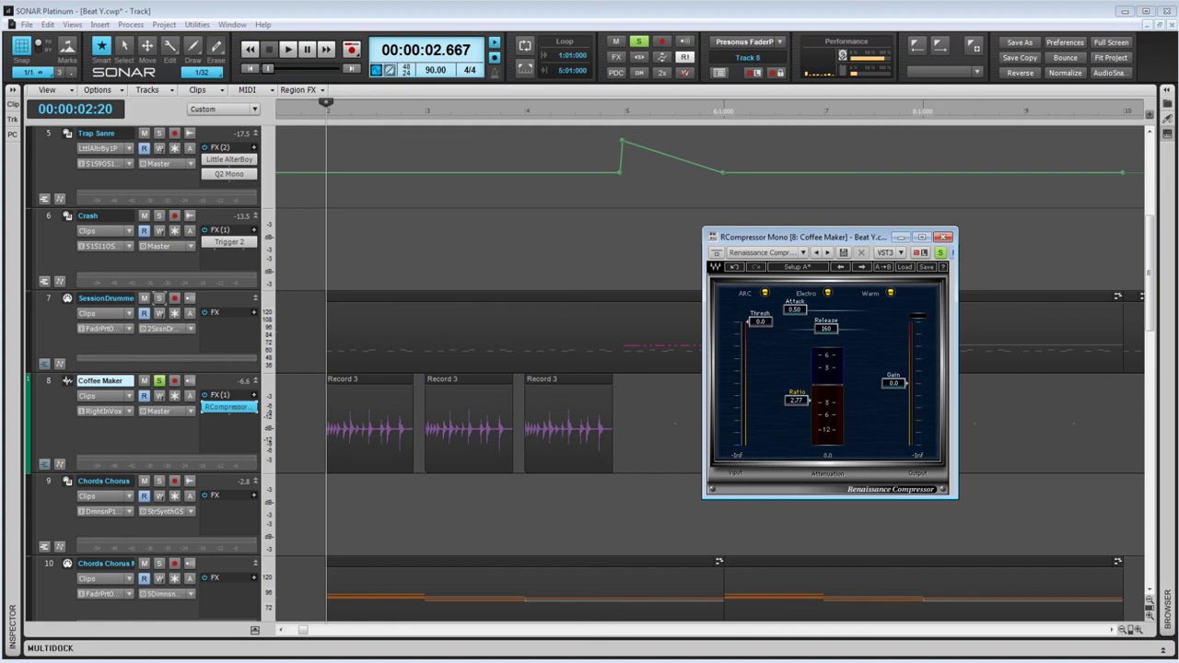
key("space")
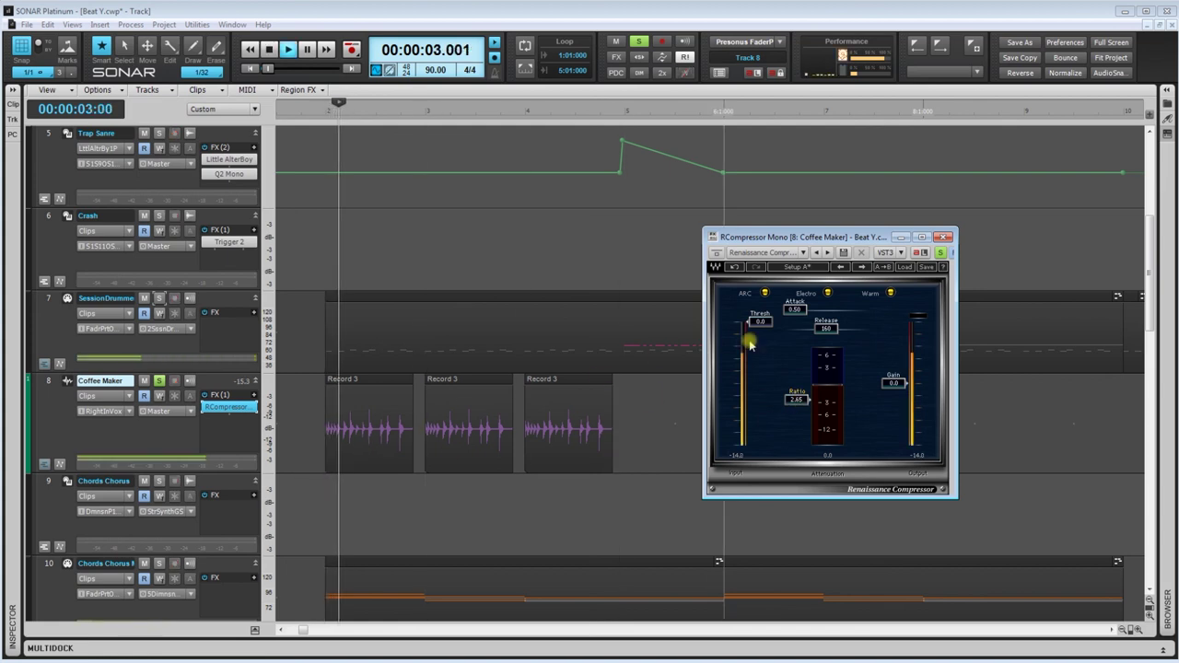
left_click_drag(749, 322, 748, 350)
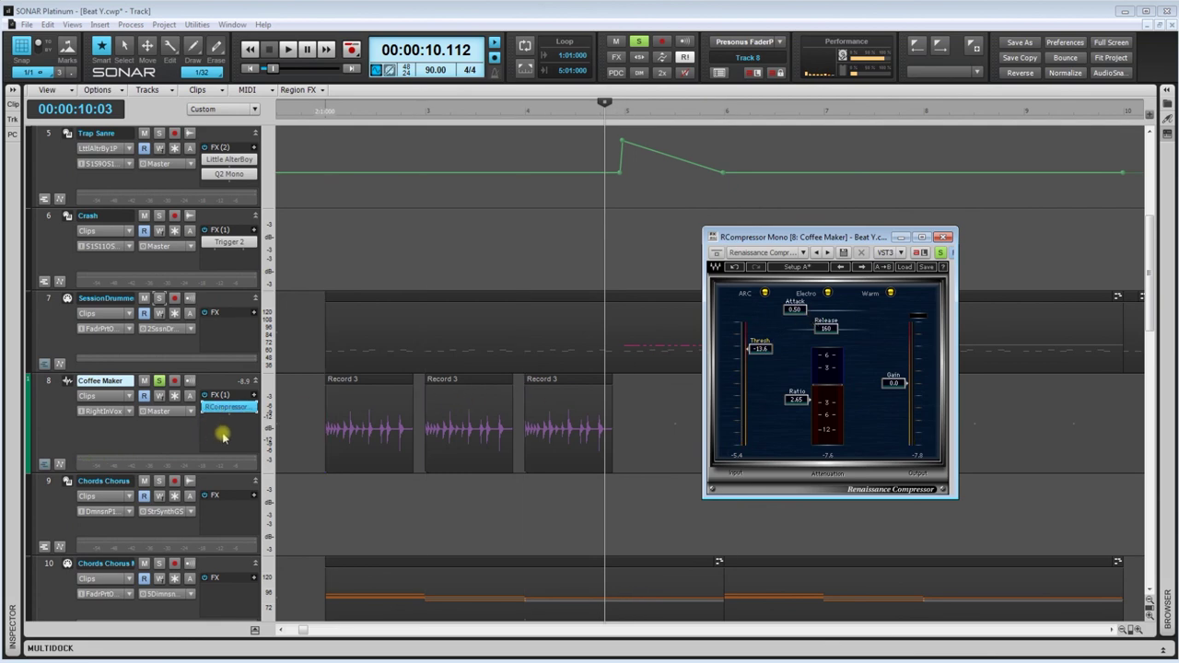
left_click(945, 238)
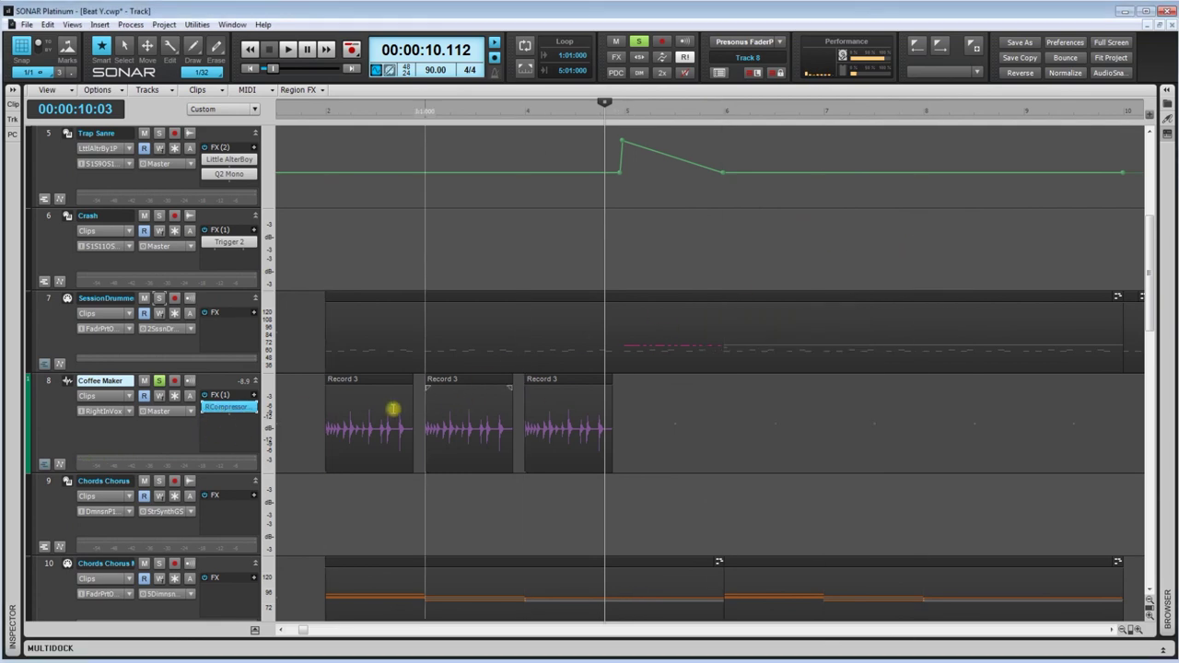
Insert the Q4 Mono EQ on the Coffee Maker track
right_click(228, 437)
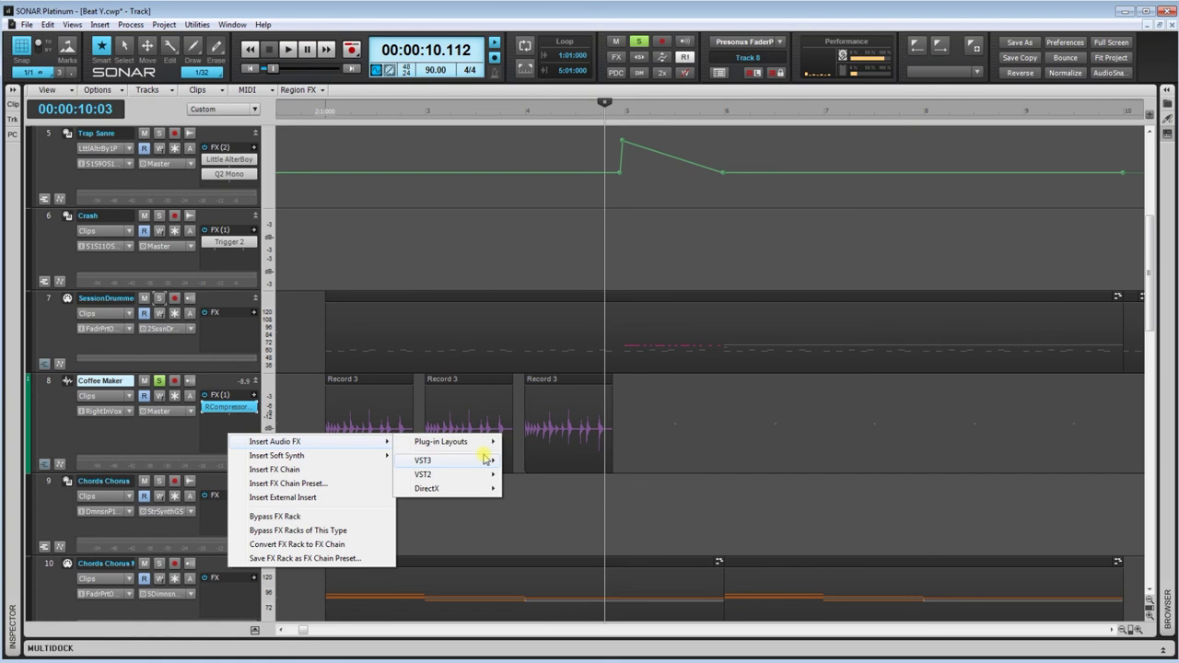
mouse_move(488, 463)
mouse_move(581, 342)
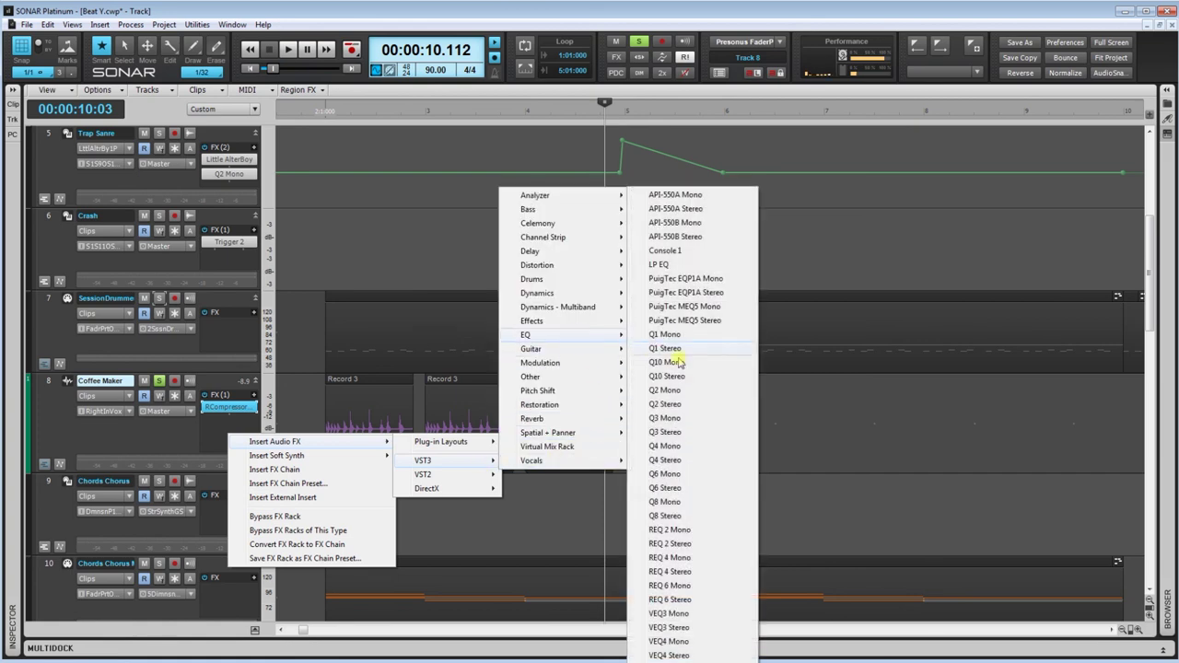
left_click(689, 448)
left_click_drag(861, 238, 801, 244)
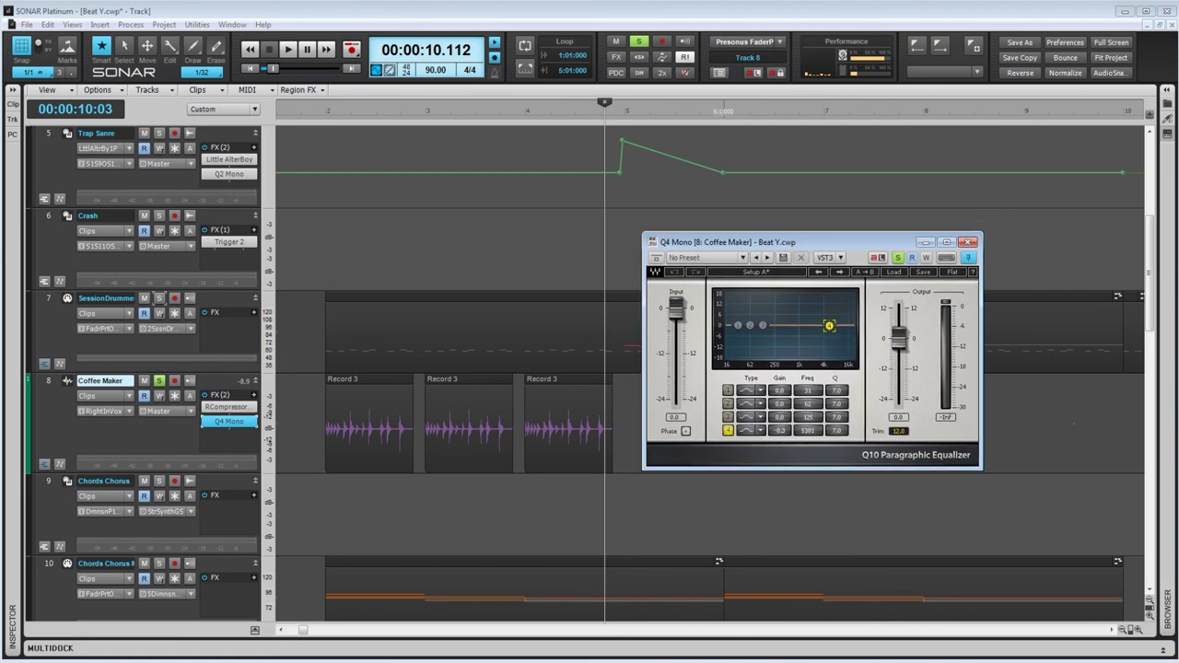
Try EQ band 4 as a low shelf, nudged lower, and audition the hits
left_click(760, 431)
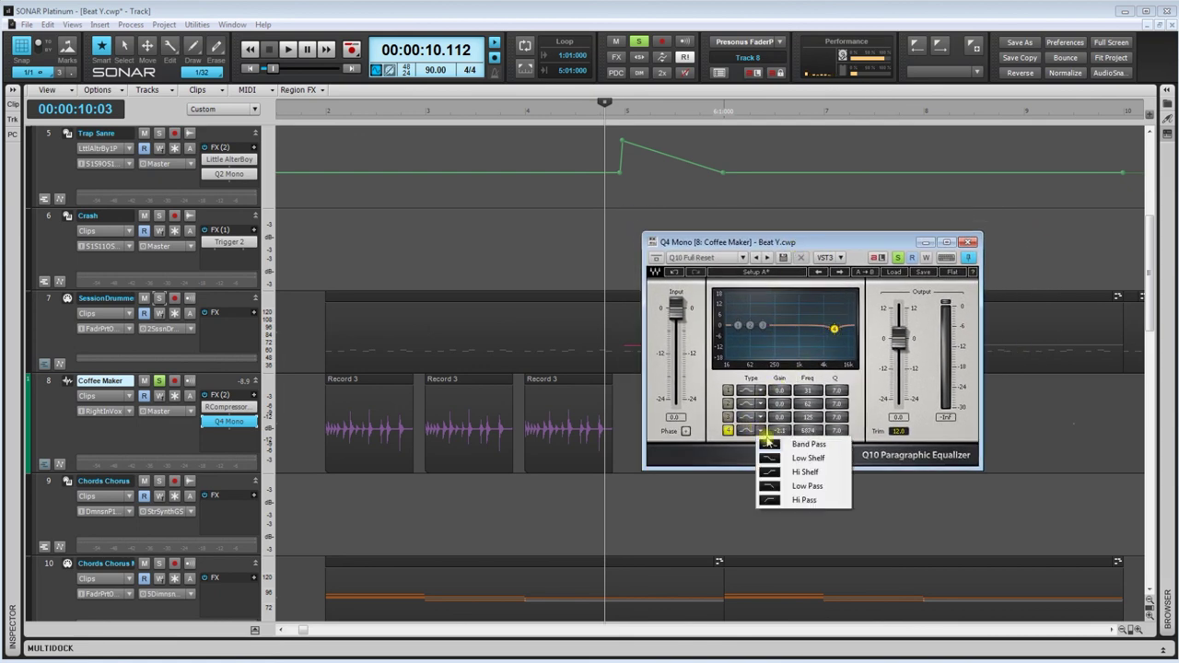
left_click(807, 458)
left_click_drag(834, 329, 829, 330)
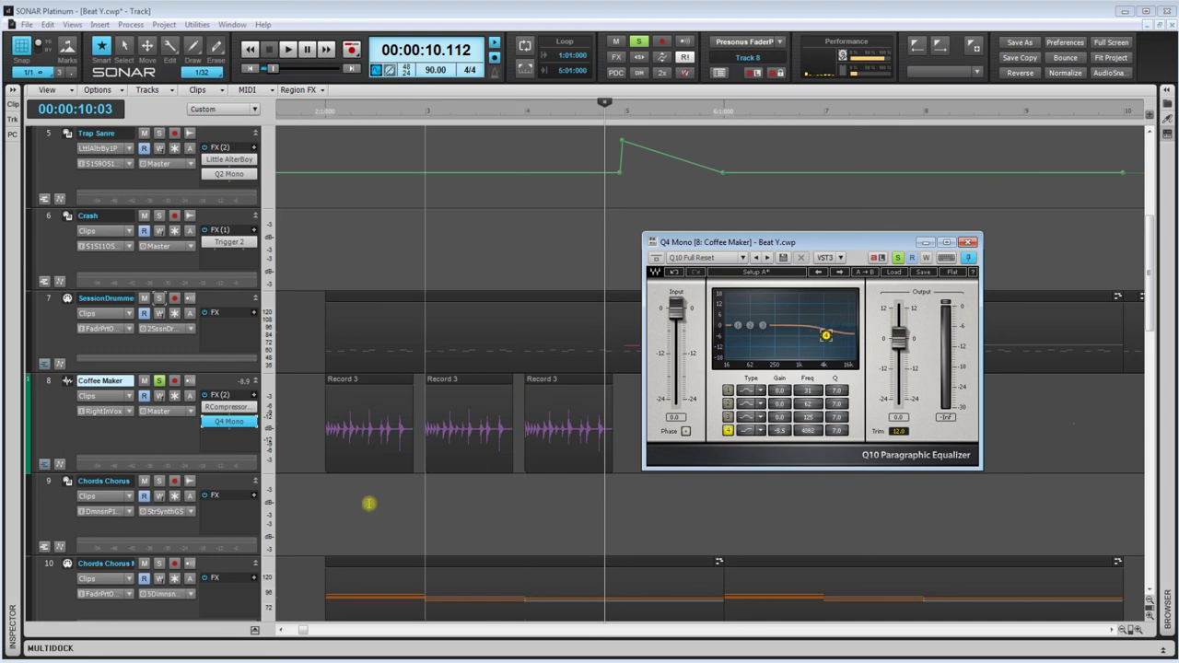
left_click(334, 487)
key("space")
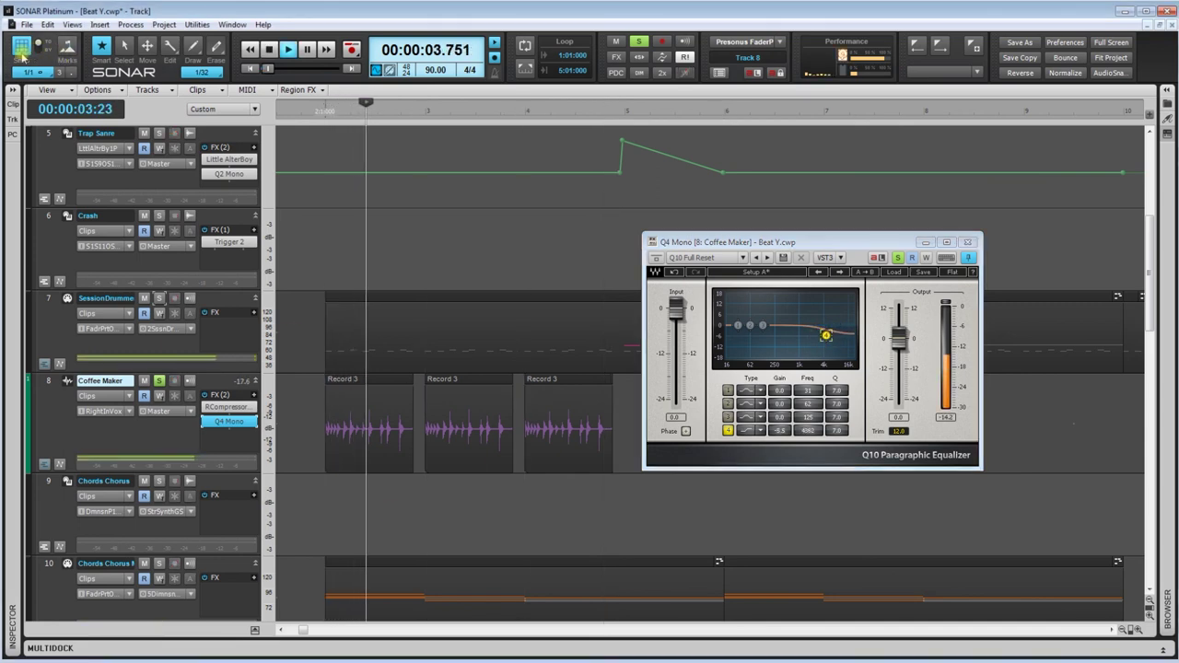
key("space")
Make band 4 a Low Pass near 10450 Hz and cut band 3 around 241 Hz
left_click(760, 431)
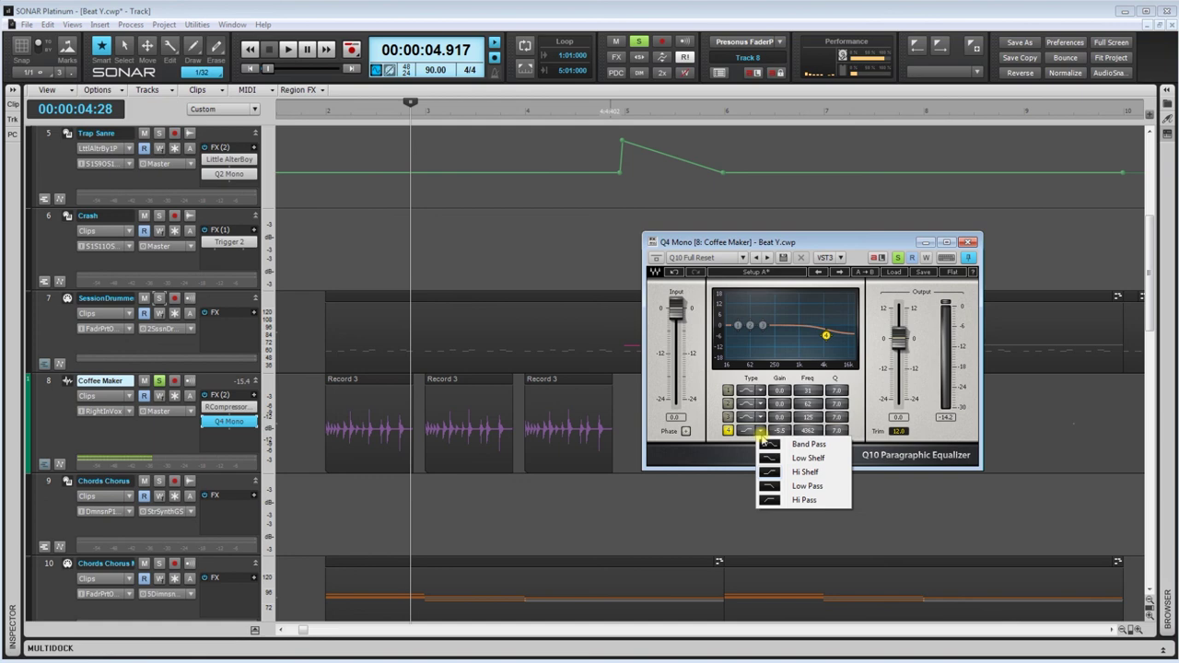
left_click(803, 487)
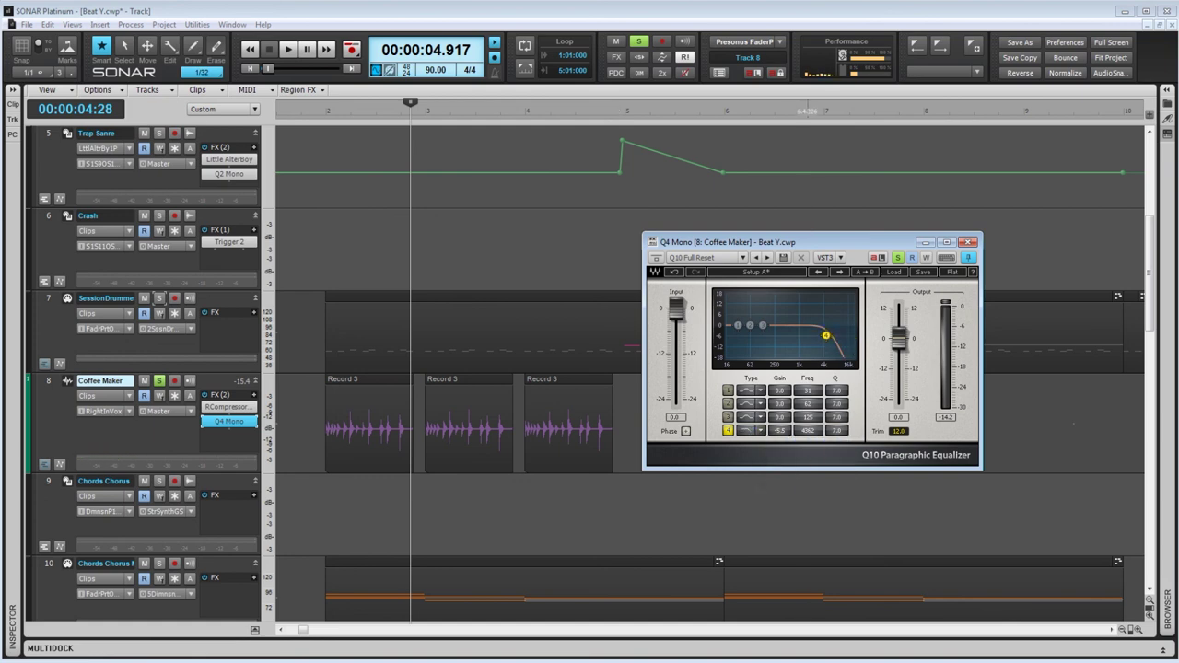
left_click(322, 477)
key("space")
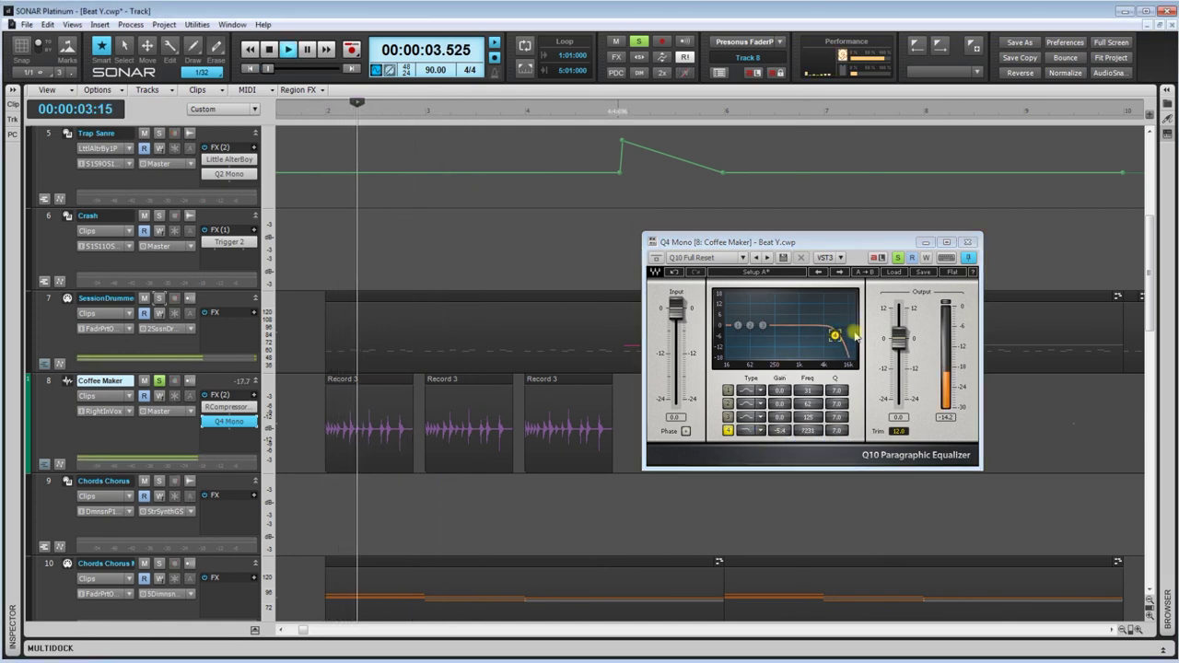
left_click_drag(856, 336, 841, 336)
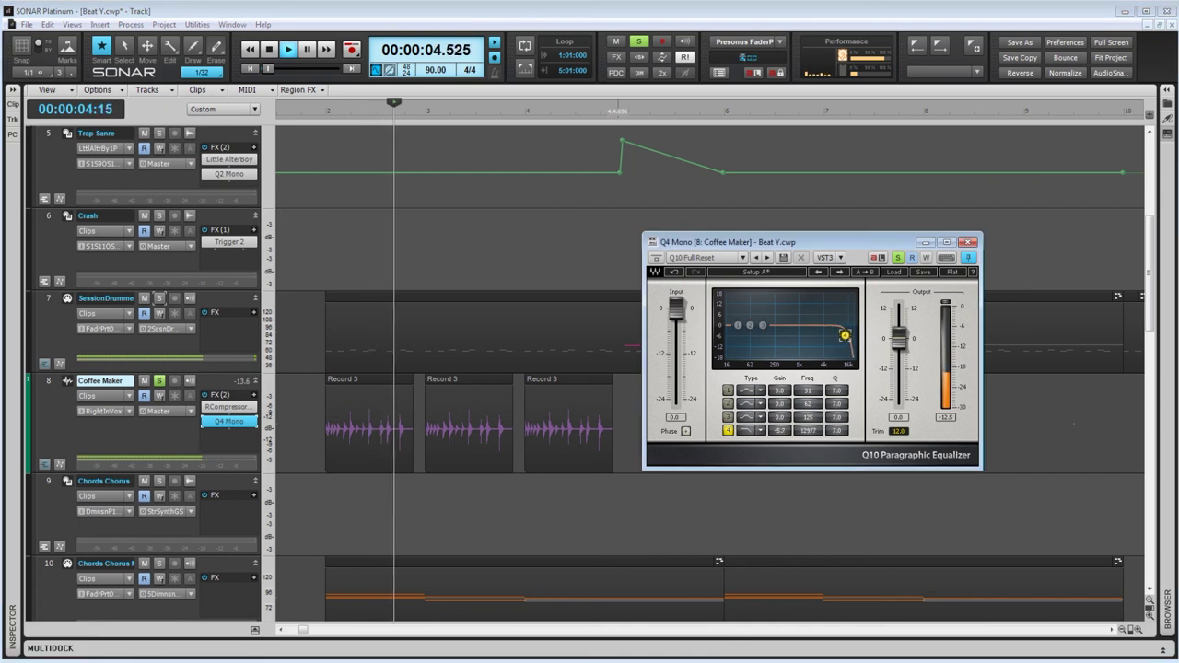
left_click_drag(763, 326, 845, 336)
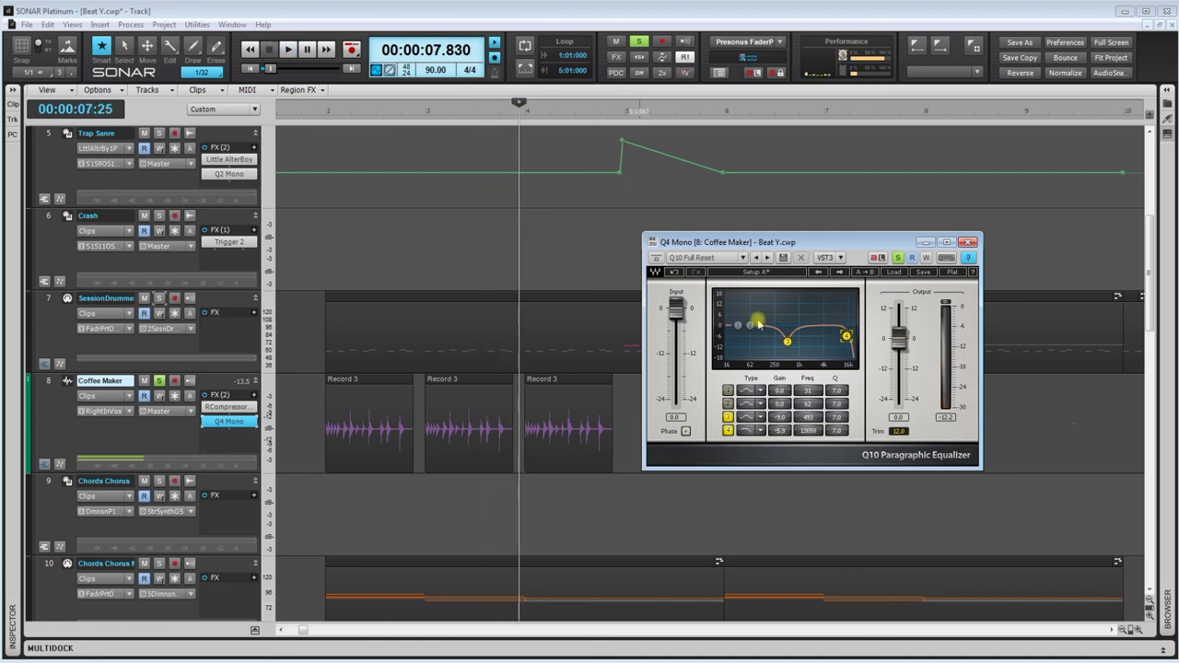
Make band 1 a High Pass and shift its cutoff slightly higher while playing
left_click(762, 392)
left_click(802, 461)
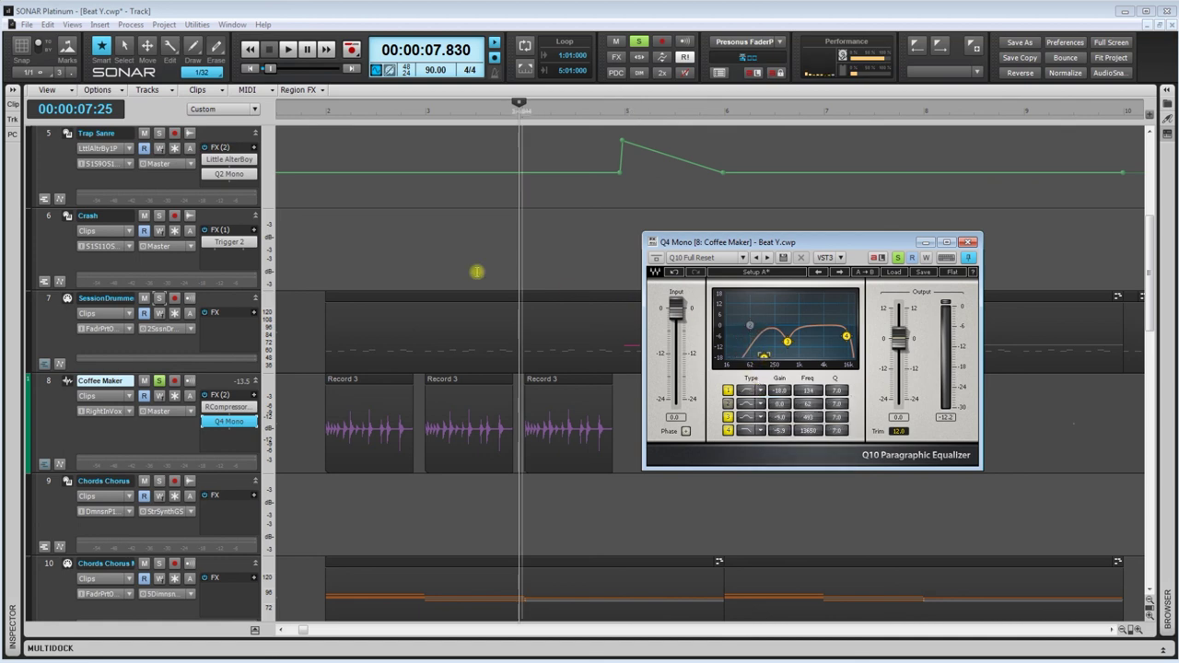
left_click(326, 266)
key("space")
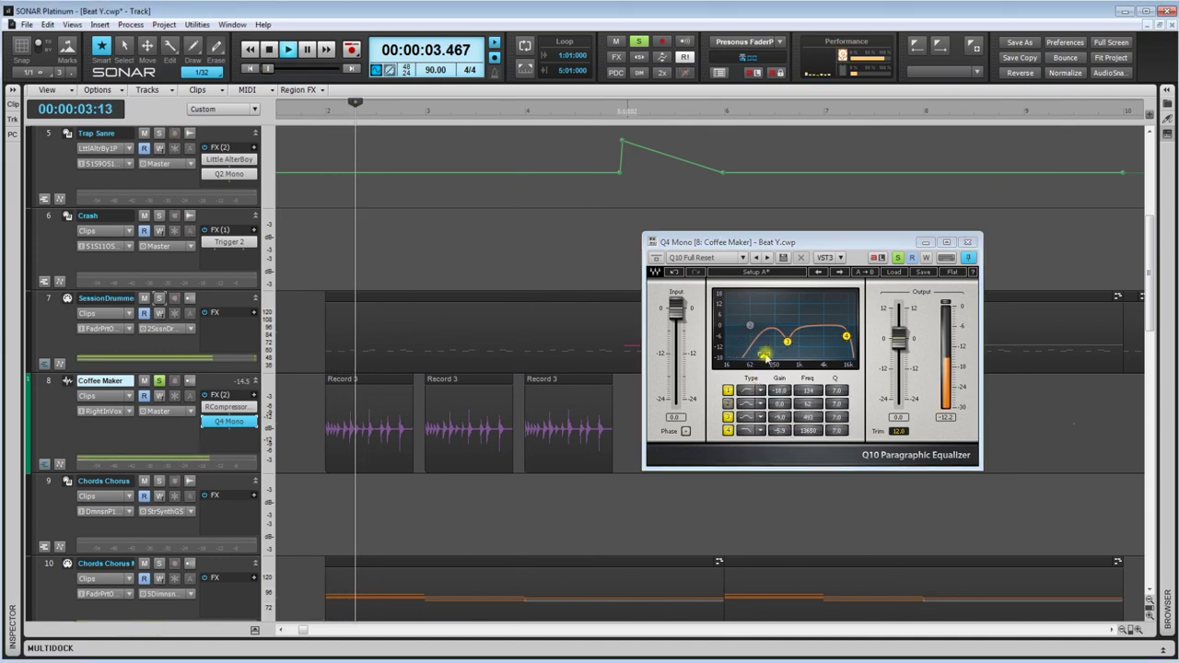
mouse_move(764, 358)
left_mouse_down()
mouse_move(792, 356)
mouse_move(769, 359)
left_mouse_up()
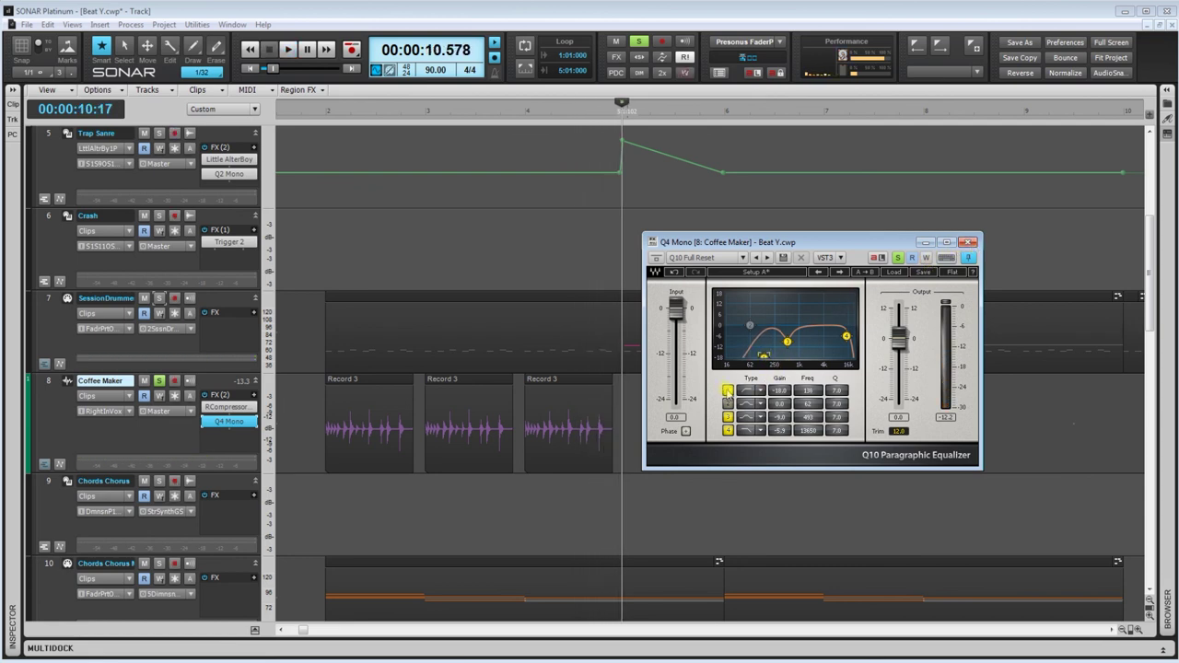
Close the EQ, select Coffee Maker's clips and show its channel strip details
left_click(967, 243)
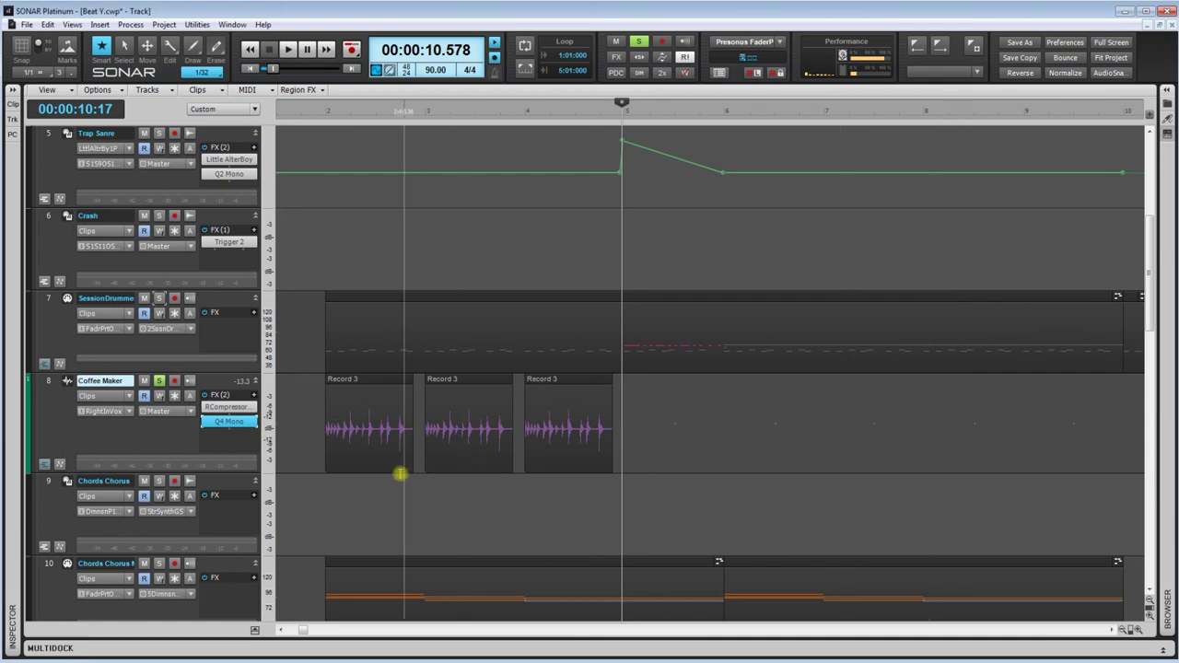
left_click(321, 489)
left_click(47, 383)
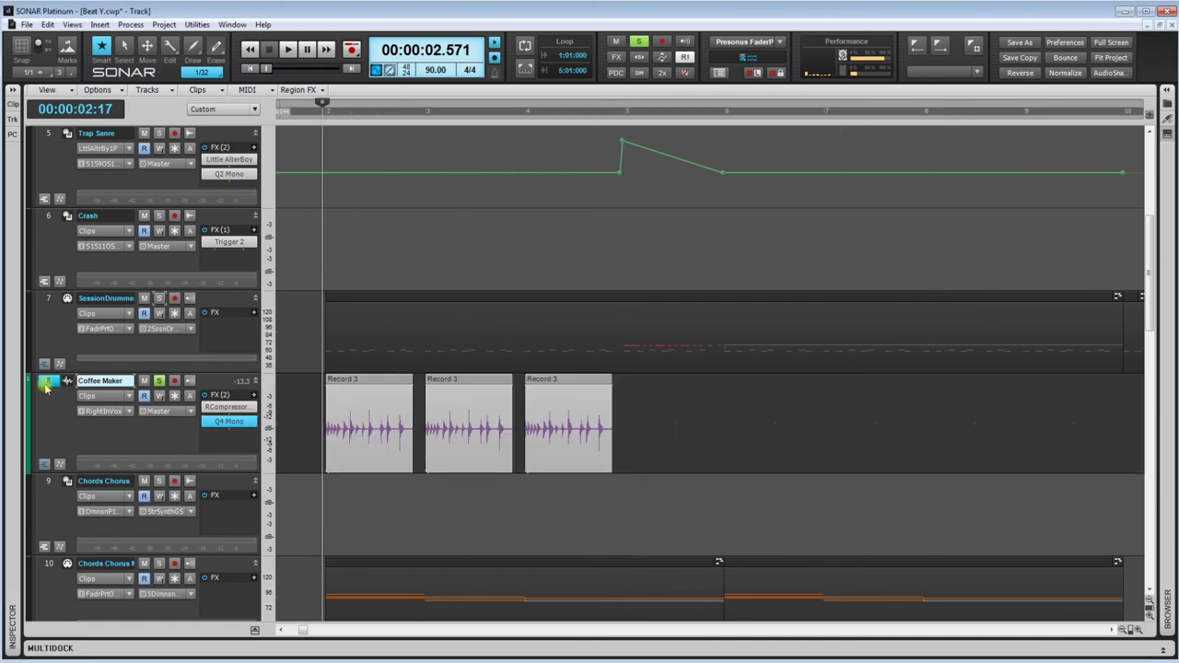
left_click(13, 92)
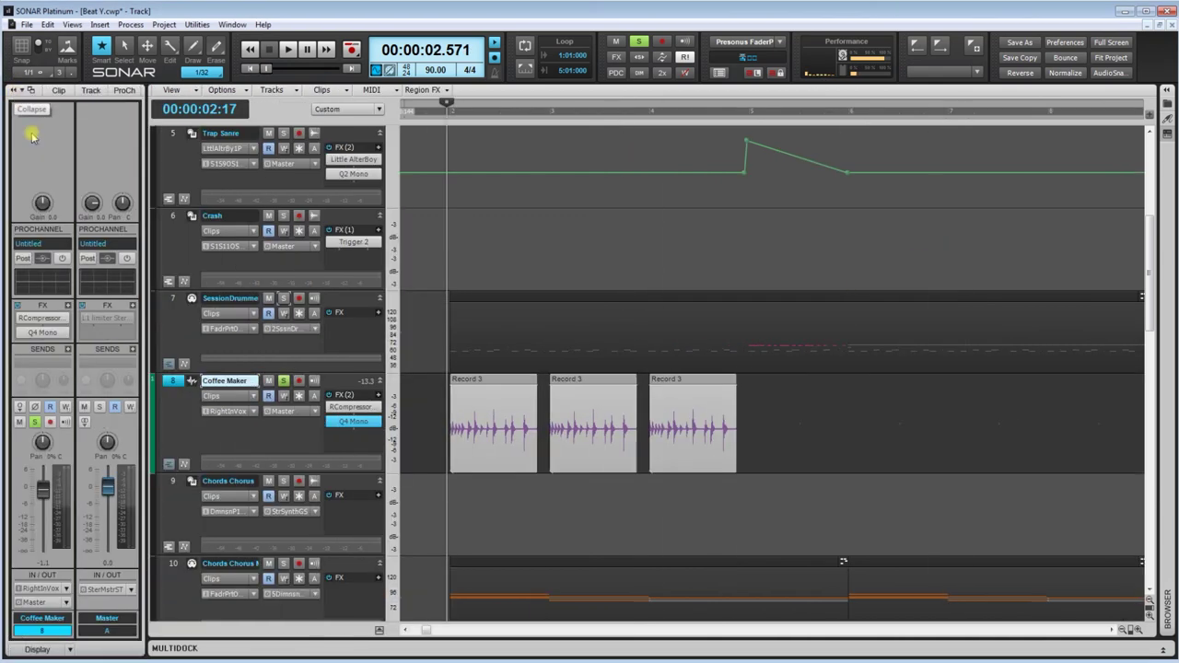
Add Coffee Maker sends to the ER bus and the Reverb bus, auditioning between them
left_click(21, 370)
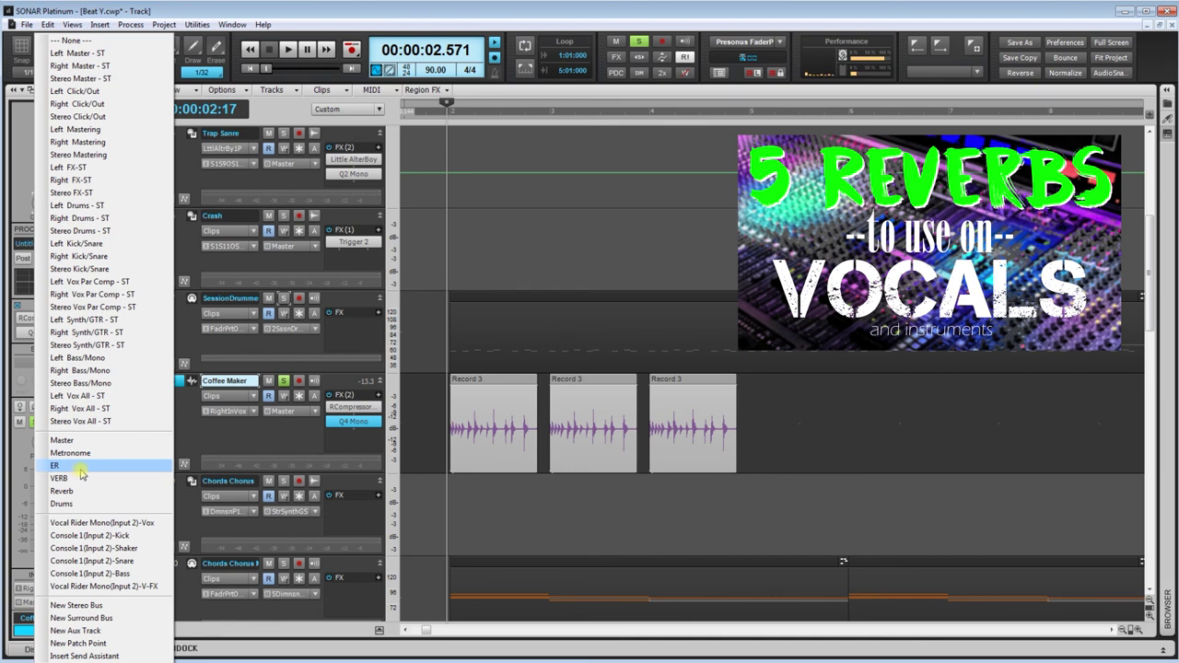
left_click(80, 468)
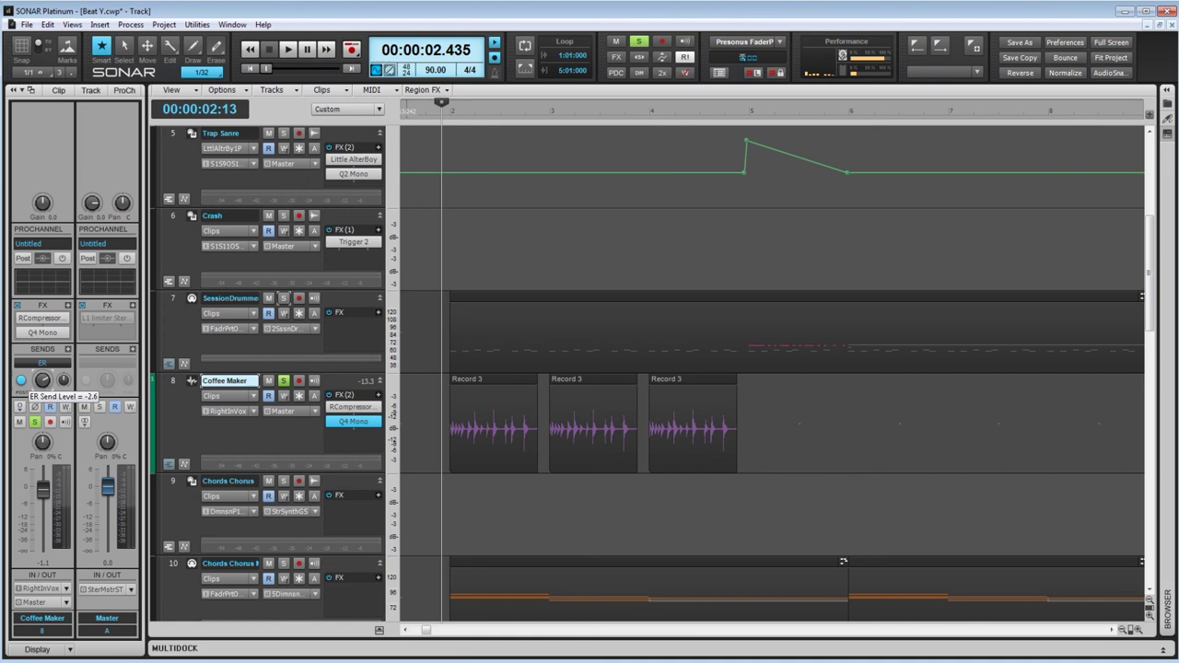
key("space")
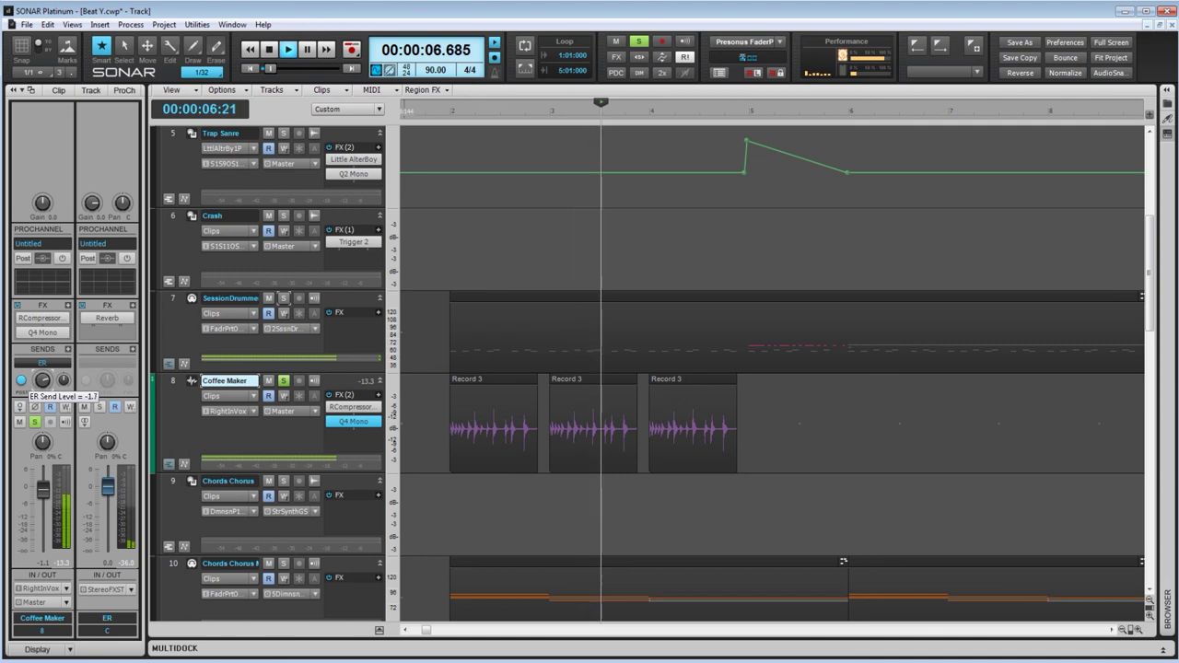
key("space")
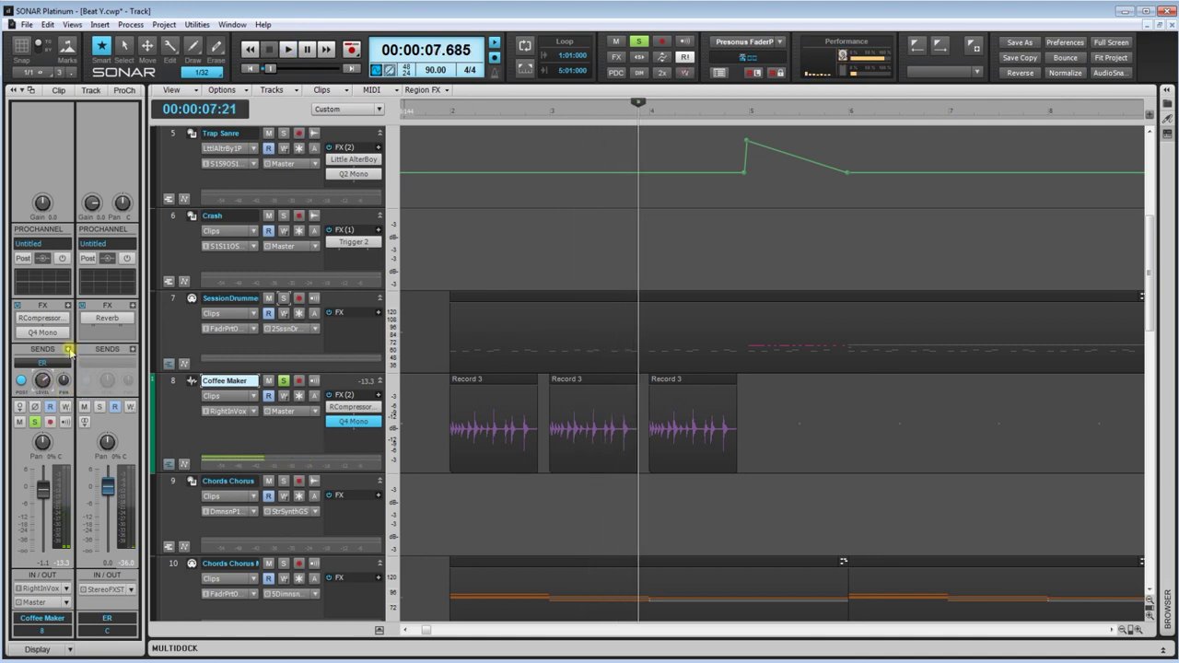
left_click(69, 349)
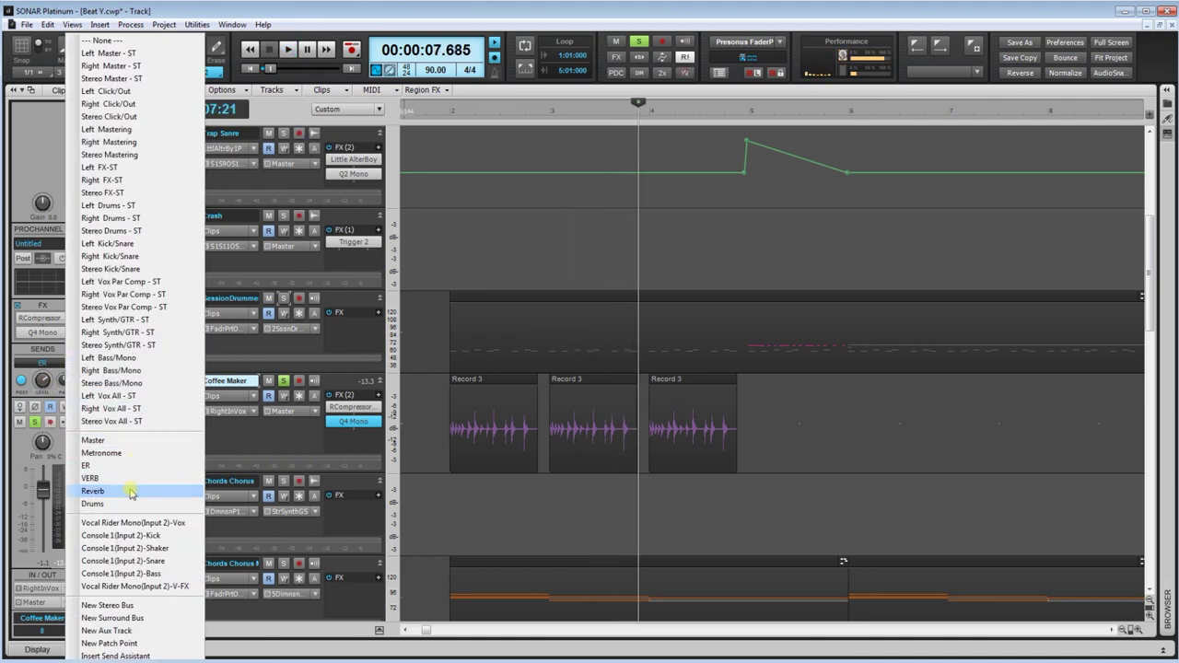
left_click(93, 491)
Audition the Reverb bus sends and take Coffee Maker out of solo
left_click(42, 380)
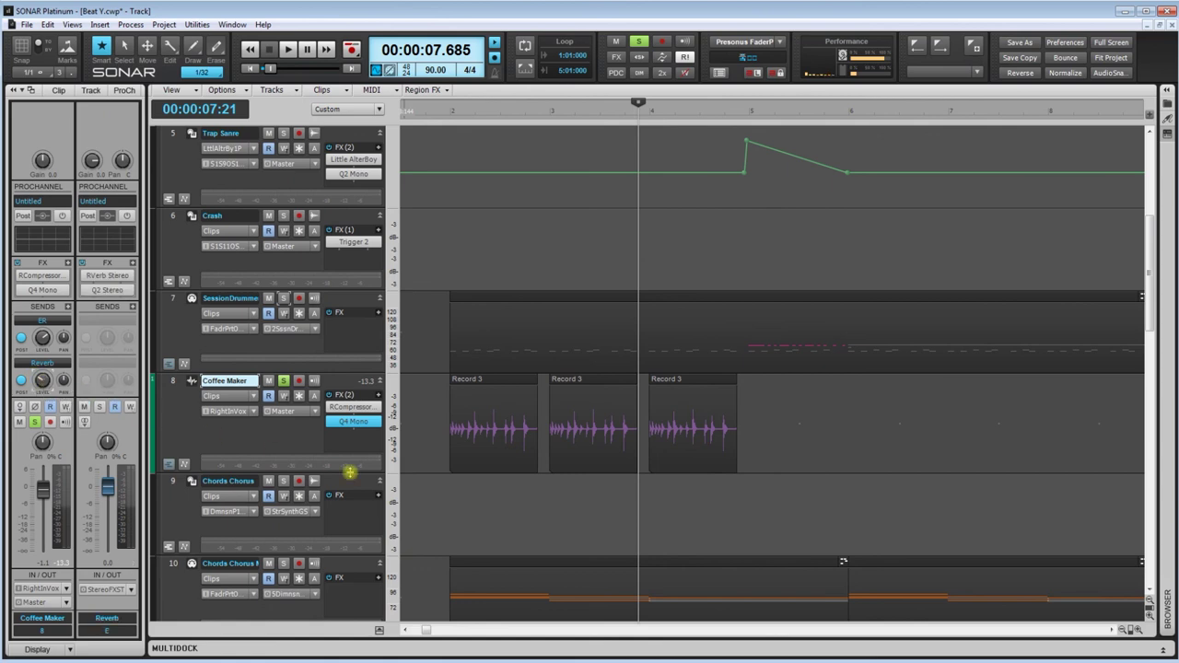
key("space")
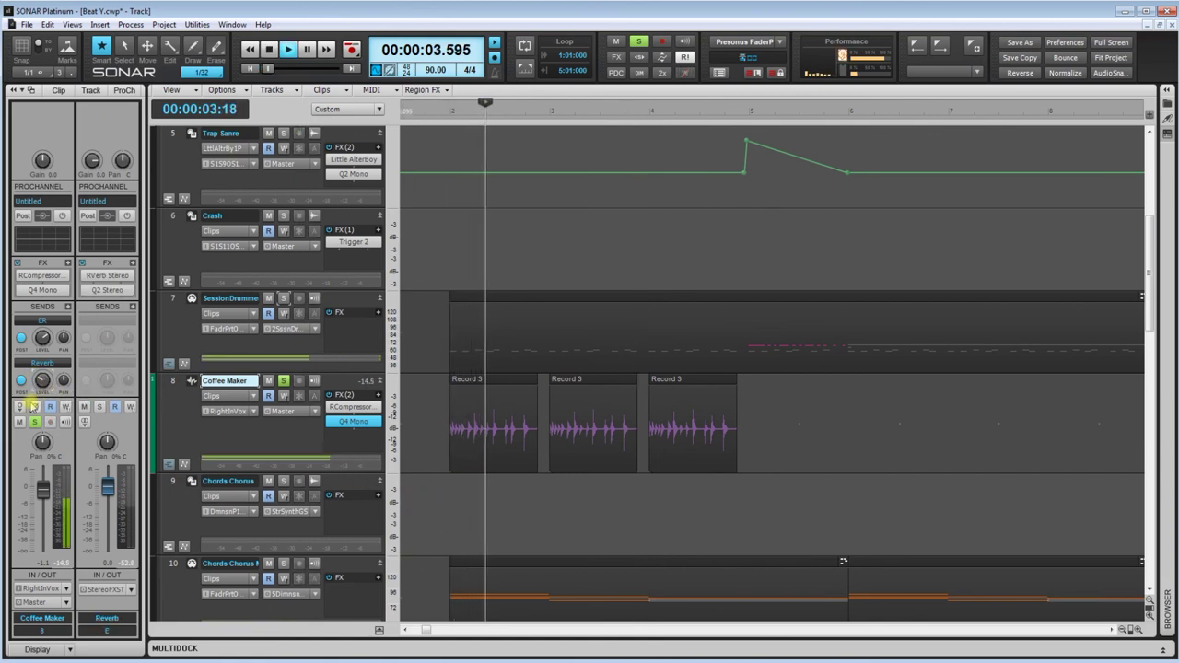
mouse_move(40, 381)
mouse_move(42, 337)
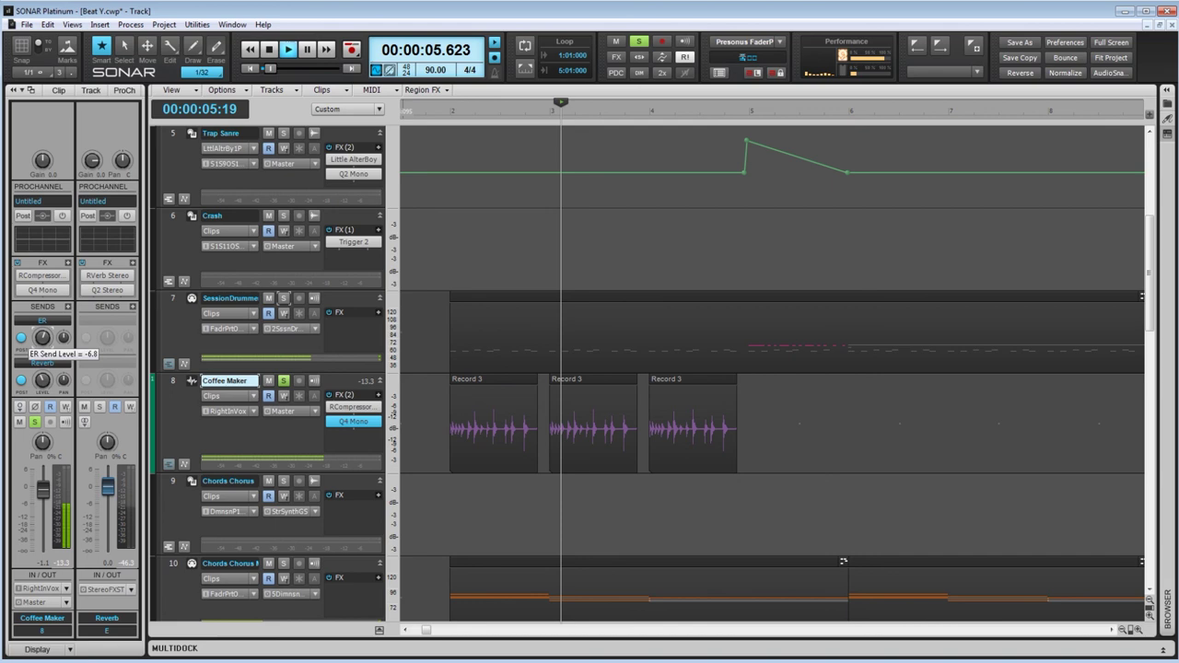
left_click(36, 422)
Play from about 2.2 s with the Vox and V-FX ST tracks muted
left_click(434, 484)
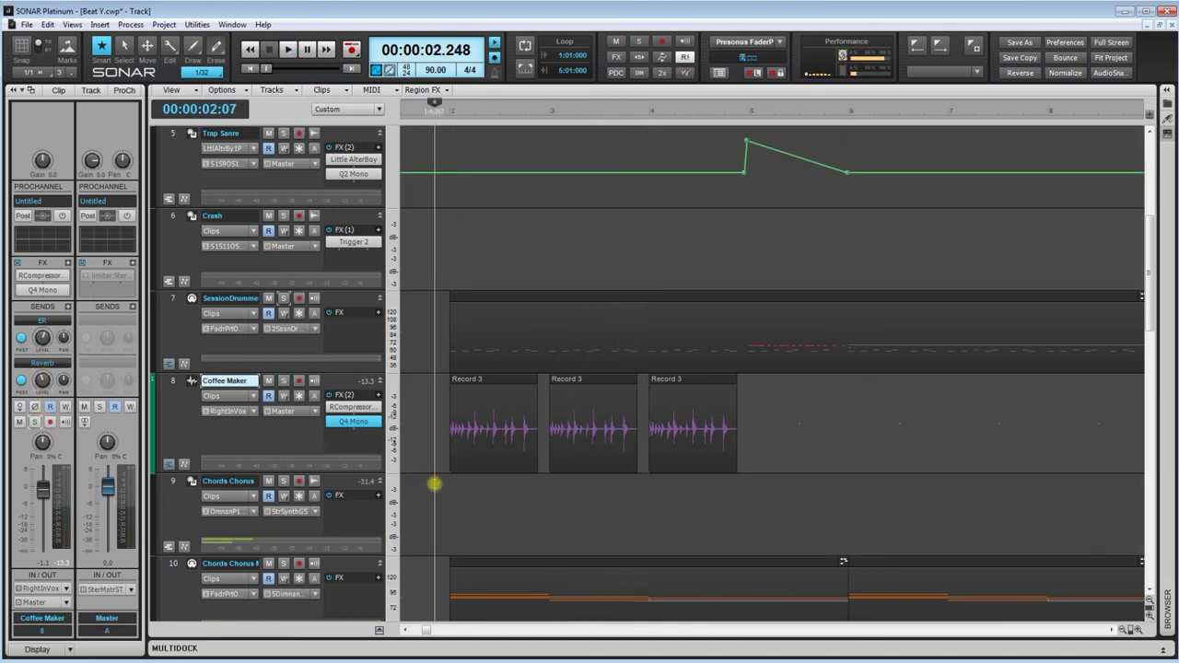
key("space")
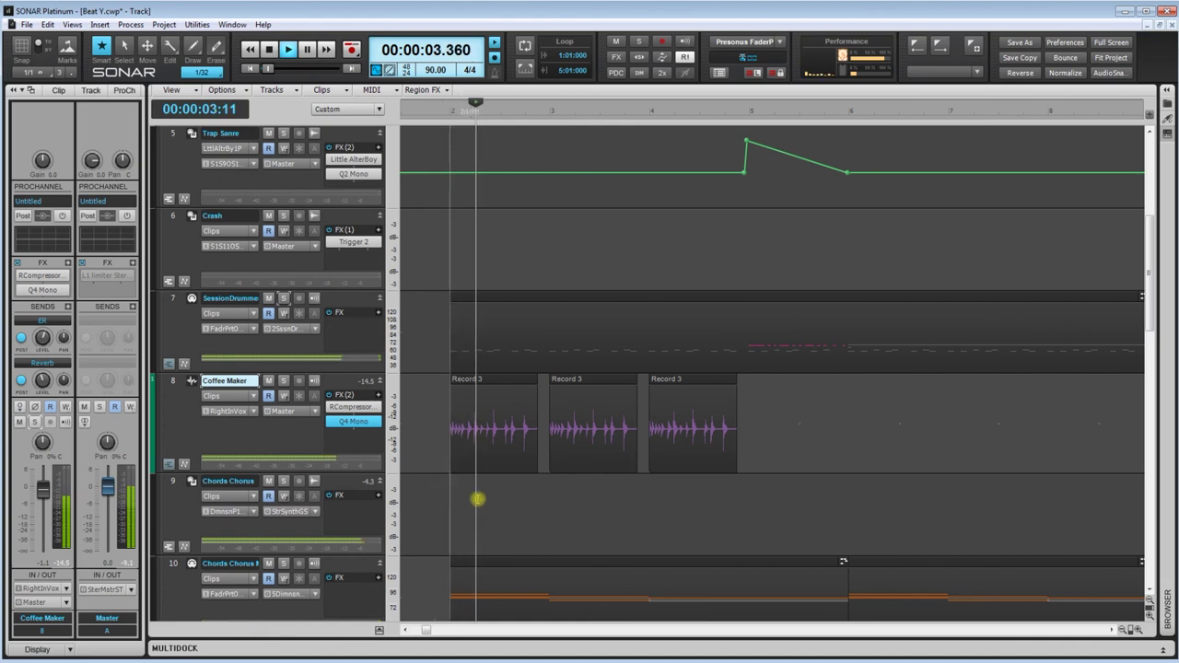
scroll(498, 500, "down", 3)
scroll(516, 503, "down", 12)
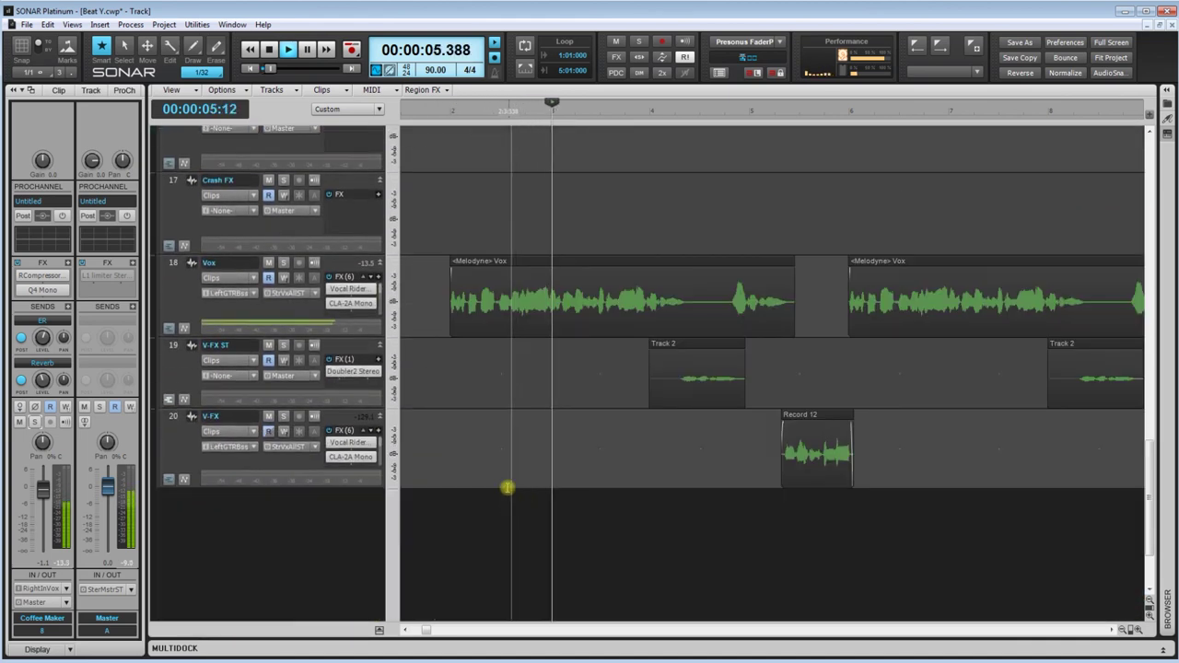
left_click(268, 262)
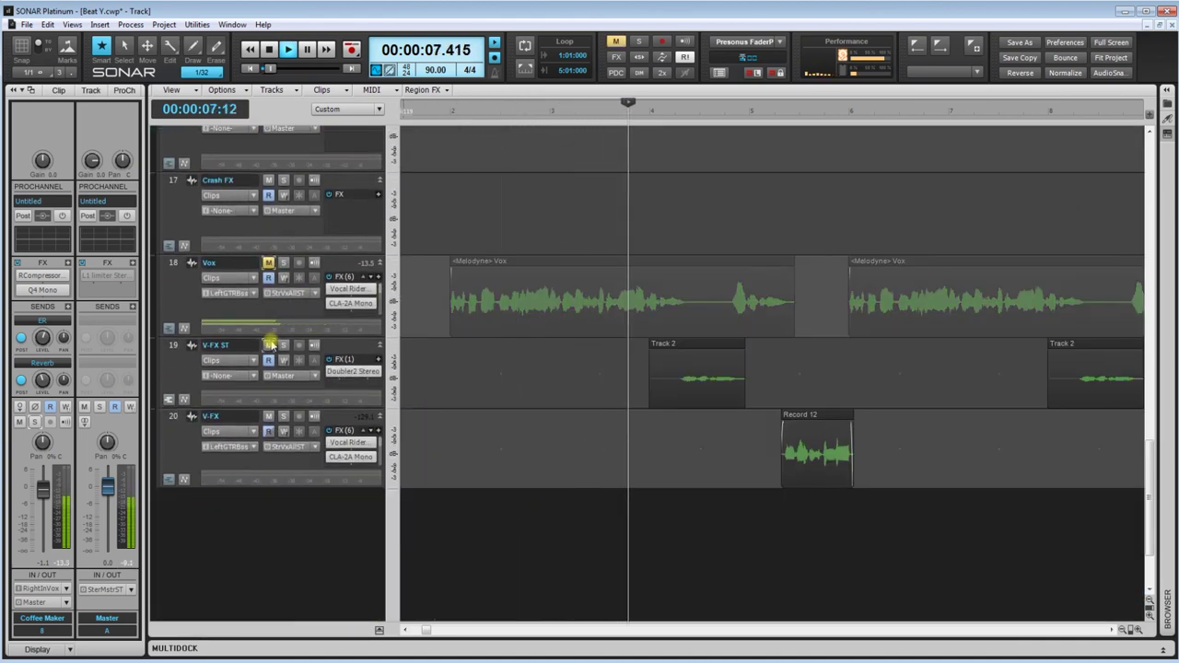
left_click(268, 345)
scroll(552, 421, "up", 10)
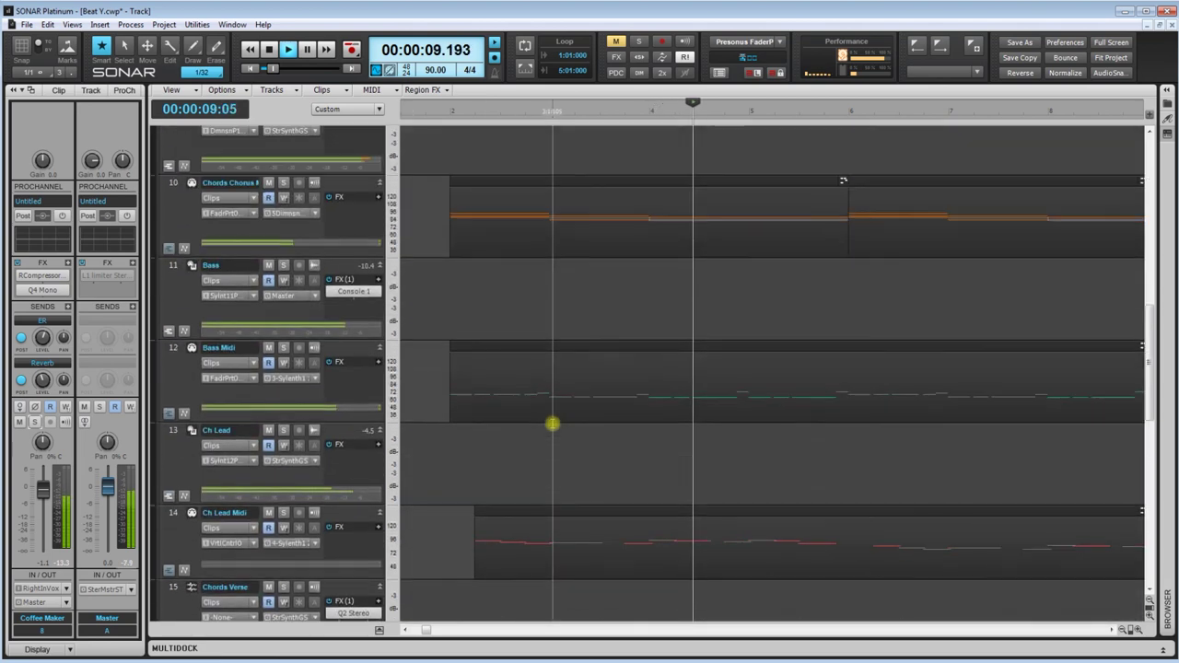
scroll(553, 423, "up", 3)
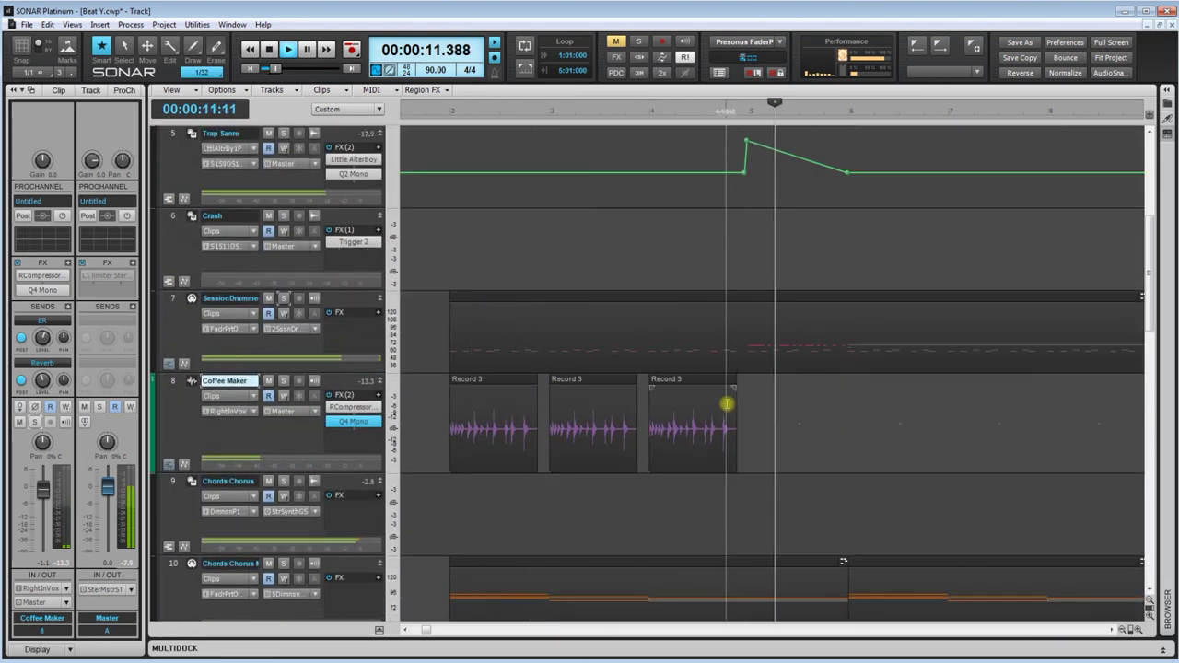
scroll(689, 468, "down", 2)
Solo Trap Snare, Crash, SessionDrummer and Coffee Maker, play, and lower Coffee Maker's volume
left_click_drag(657, 402, 937, 424)
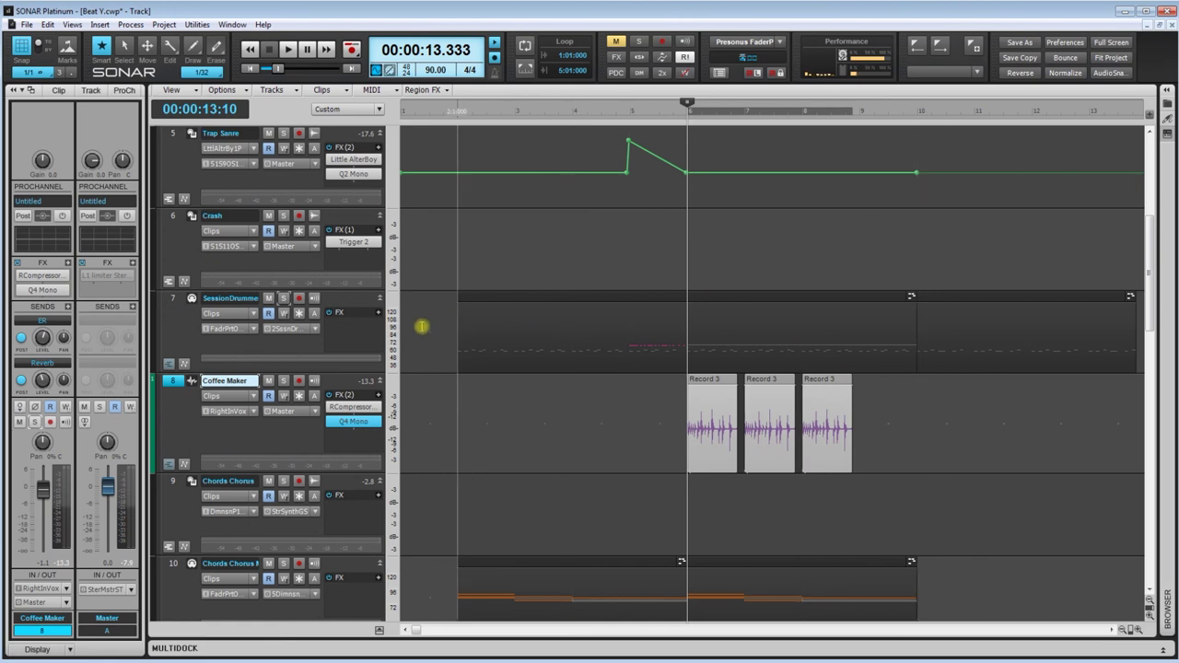
left_click(279, 298)
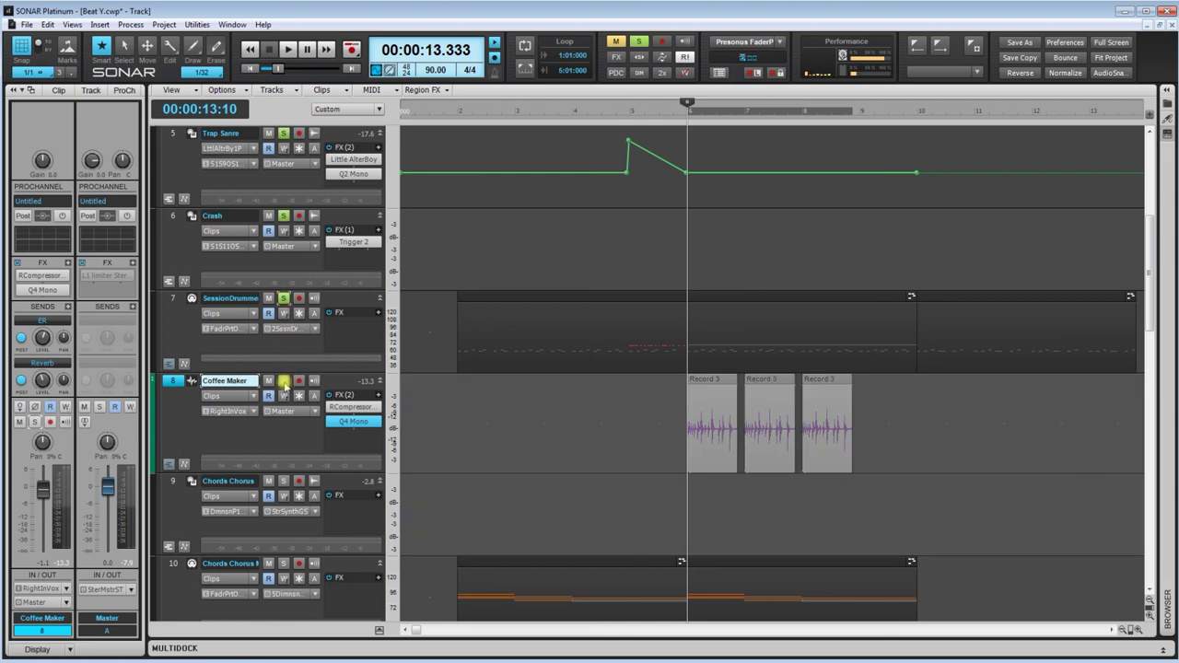
left_click(284, 383)
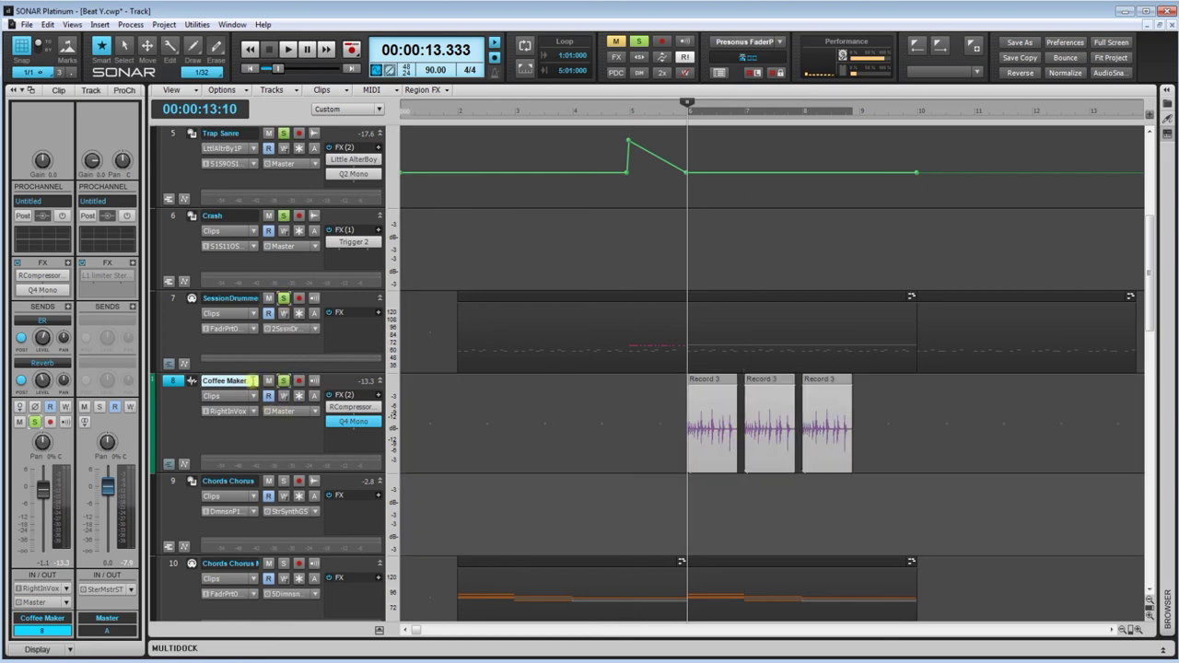
left_click(684, 285)
key("space")
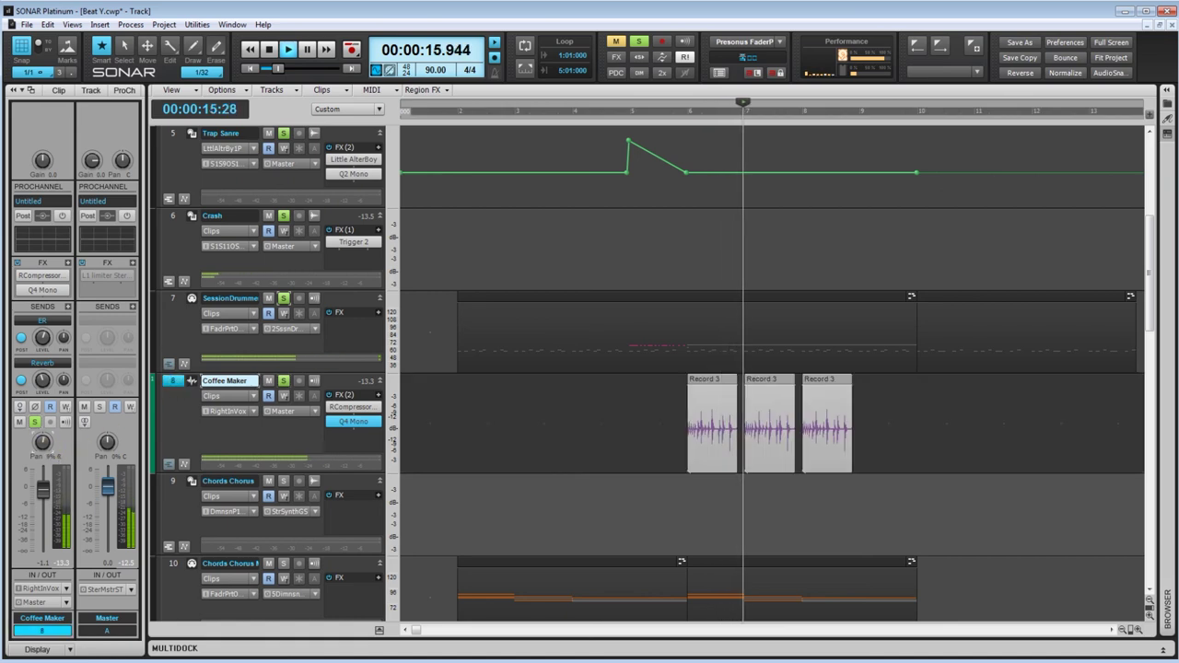
left_click_drag(44, 473, 43, 502)
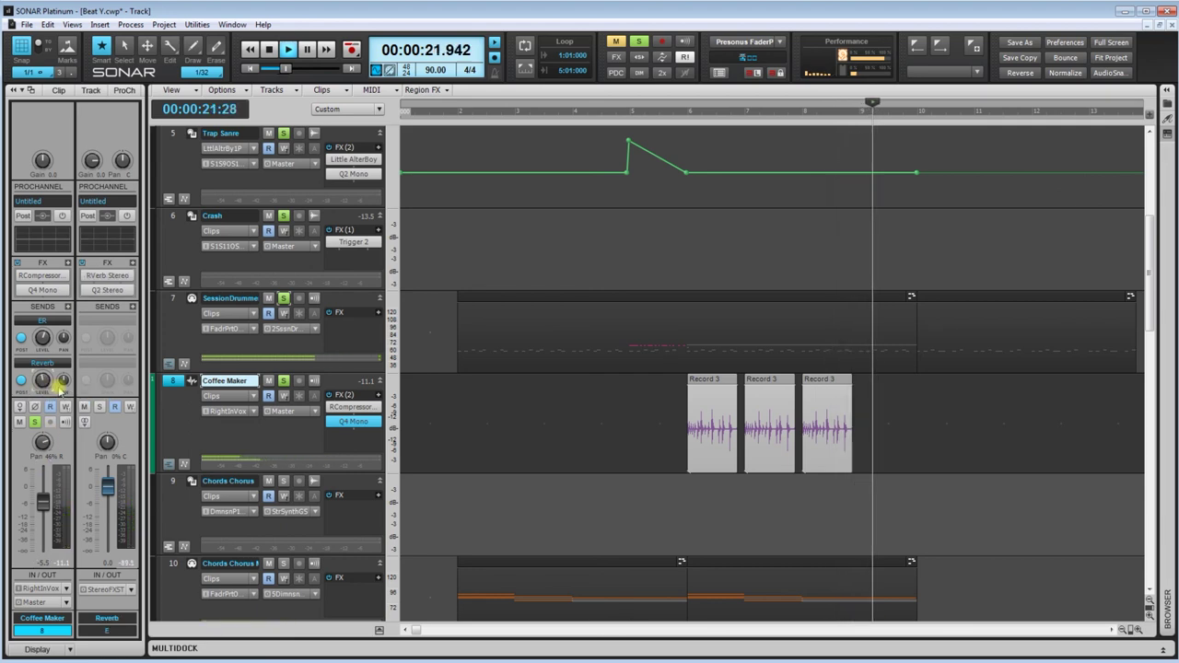
Copy the third Record 3 clip to bar 9 and play back from bar 6
left_click_drag(802, 466, 817, 471)
key("ctrl+c")
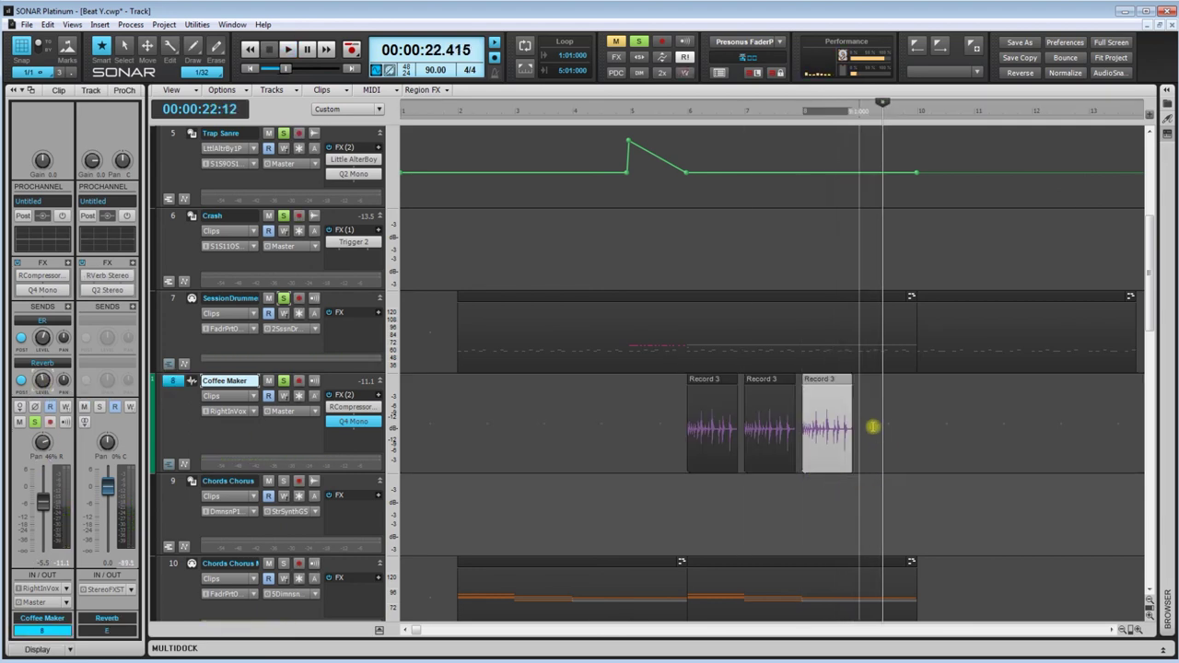
left_click(861, 416)
key("ctrl+v")
left_click(687, 252)
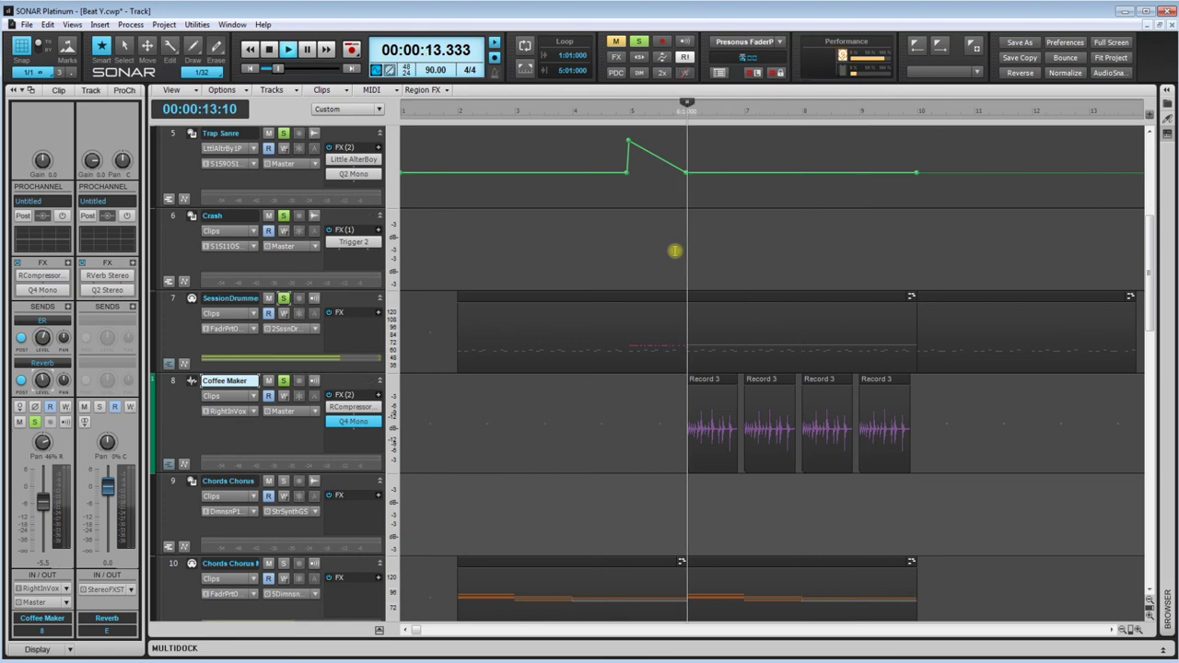
key("space")
scroll(856, 351, "down", 5)
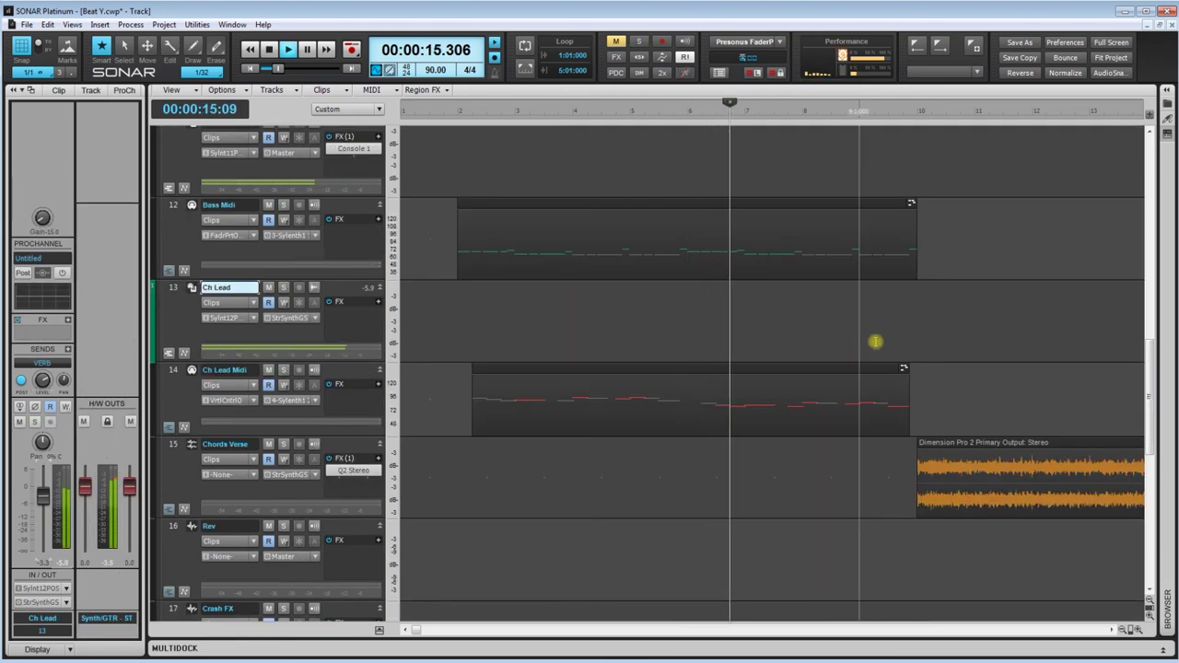
scroll(856, 377, "up", 4)
key("space")
Duplicate the four Record 3 clips after bar 10 and play from bar 9
left_click_drag(656, 229, 1010, 256)
left_click(922, 312)
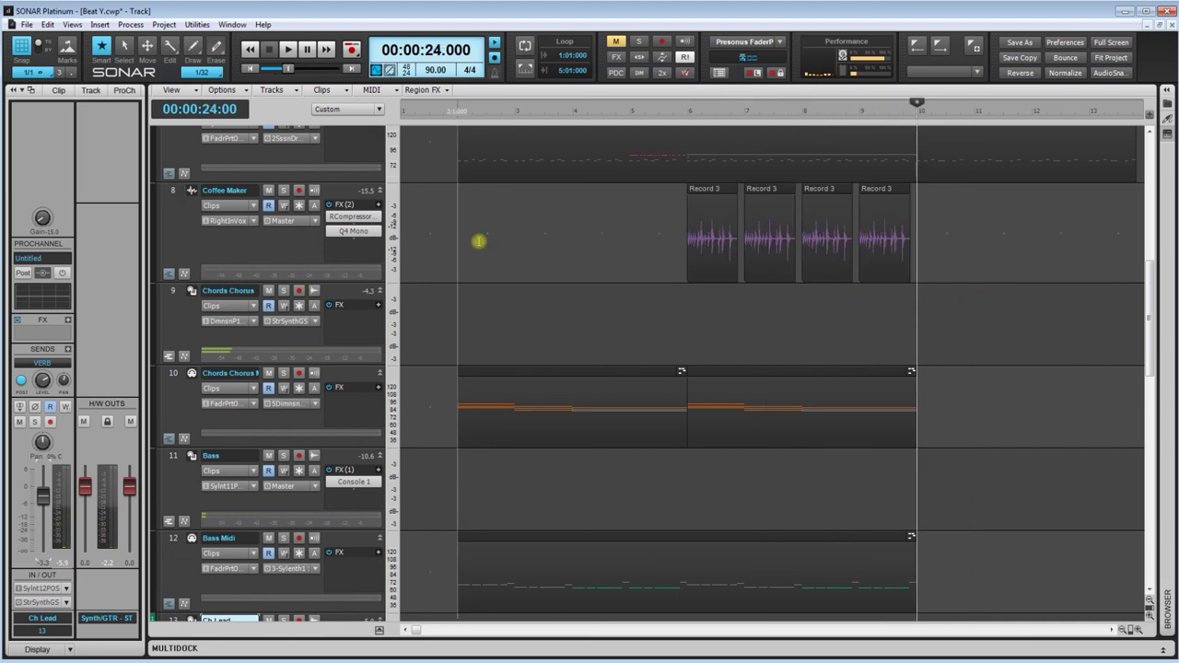
left_click(171, 197)
key("ctrl+d")
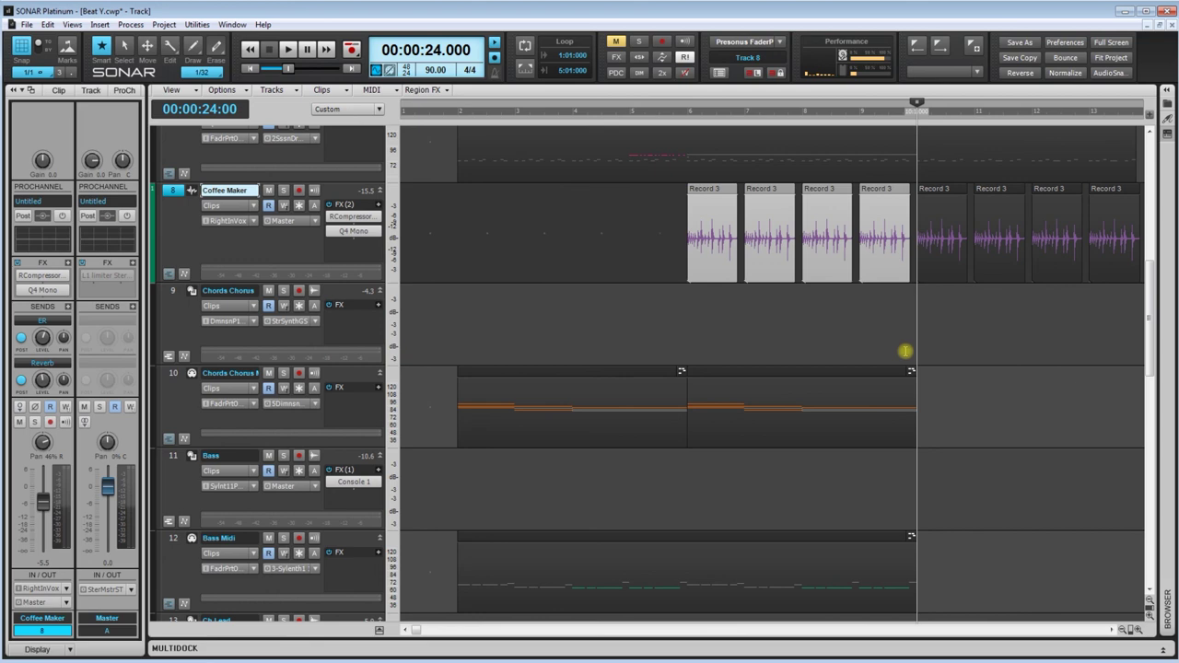
scroll(730, 362, "right", 5)
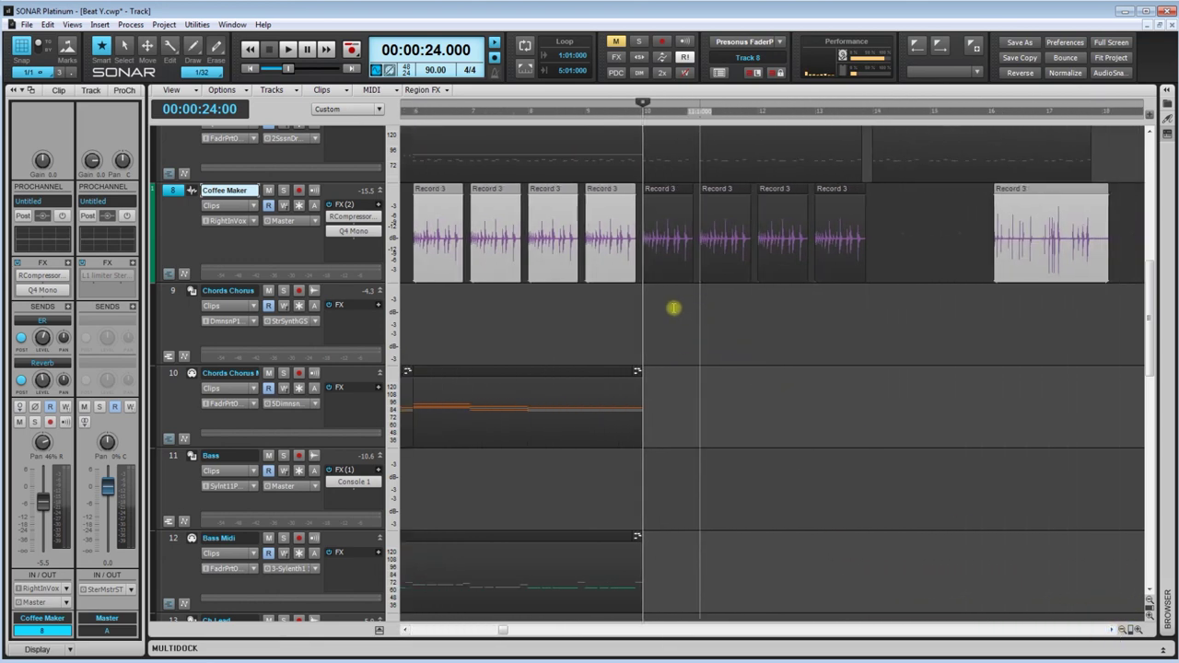
left_click(623, 295)
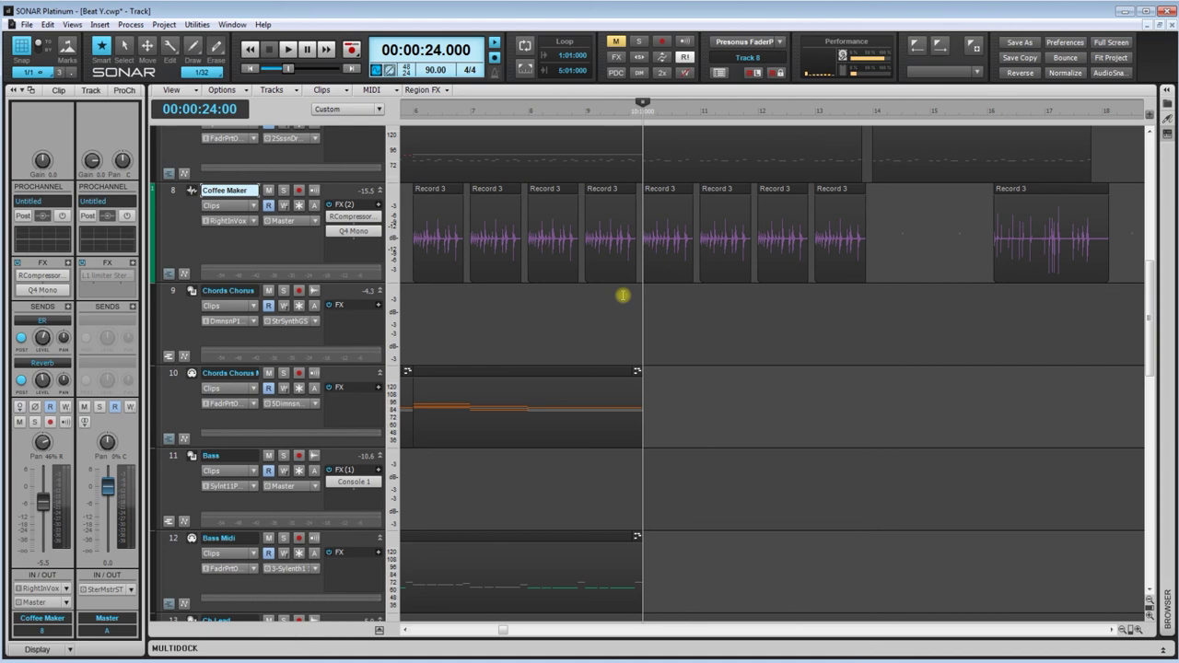
left_click(612, 295)
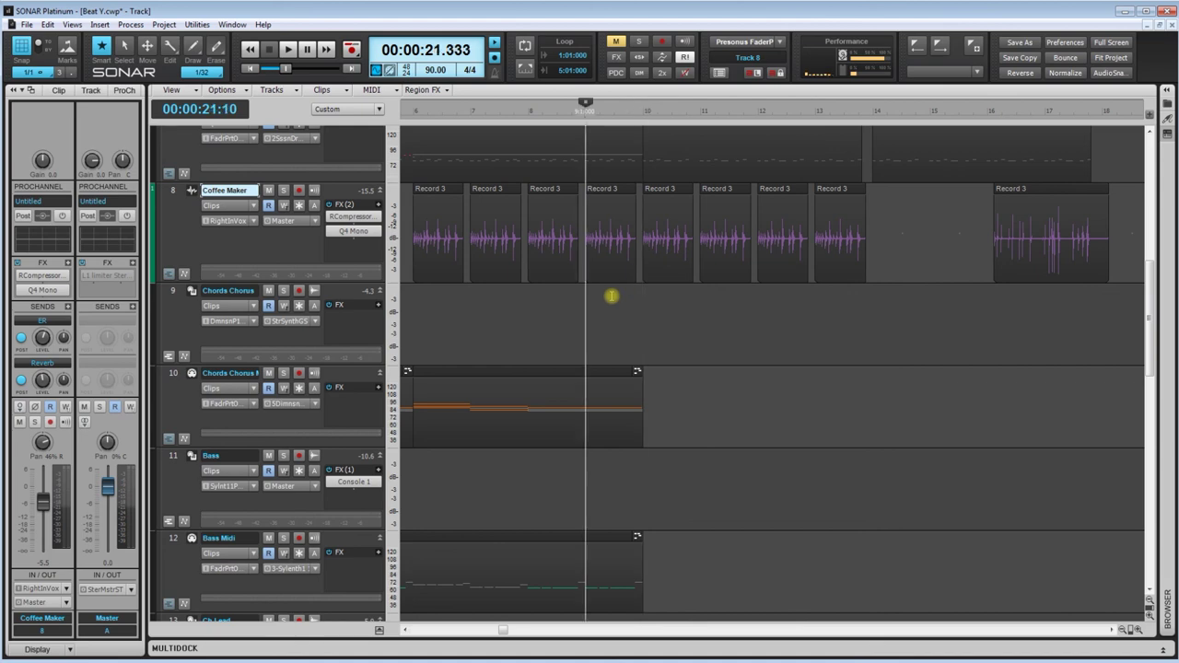
key("space")
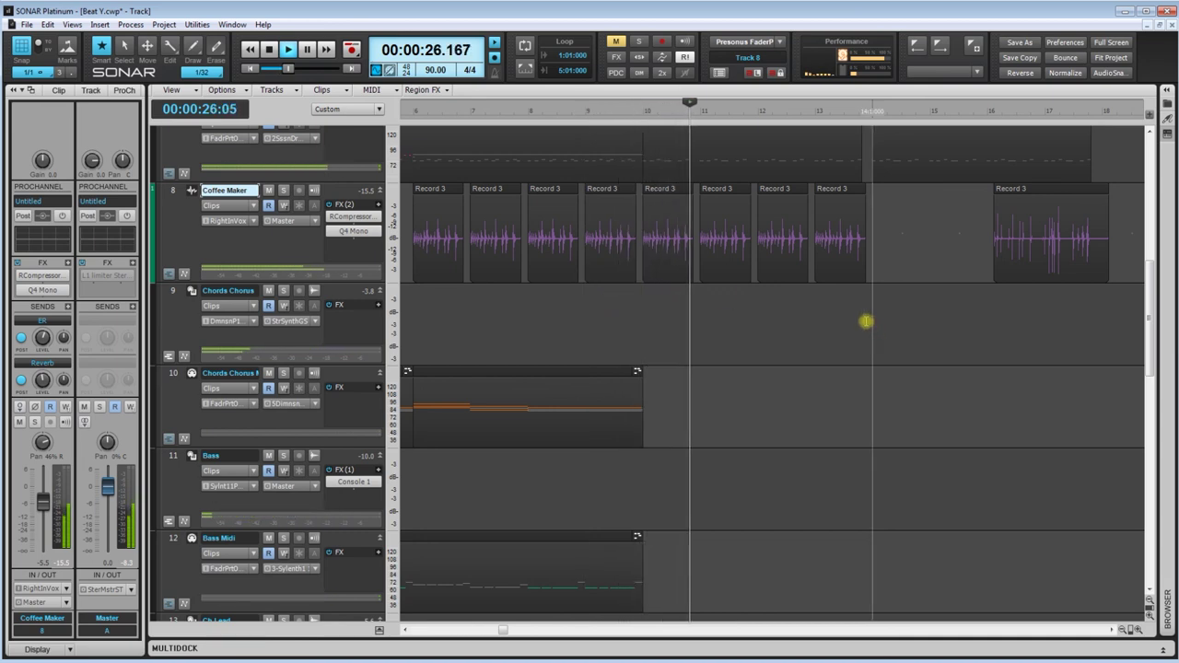
Clone the Coffee Maker track and expand the clone to full height
left_click(173, 193)
right_click(179, 194)
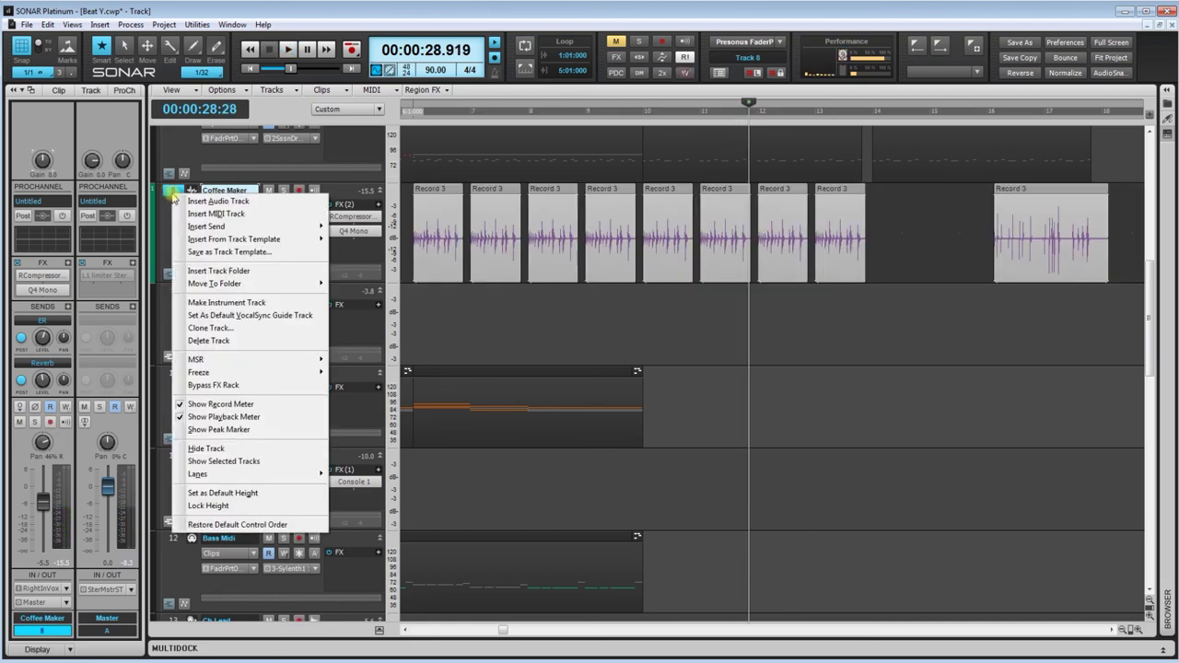
left_click(247, 329)
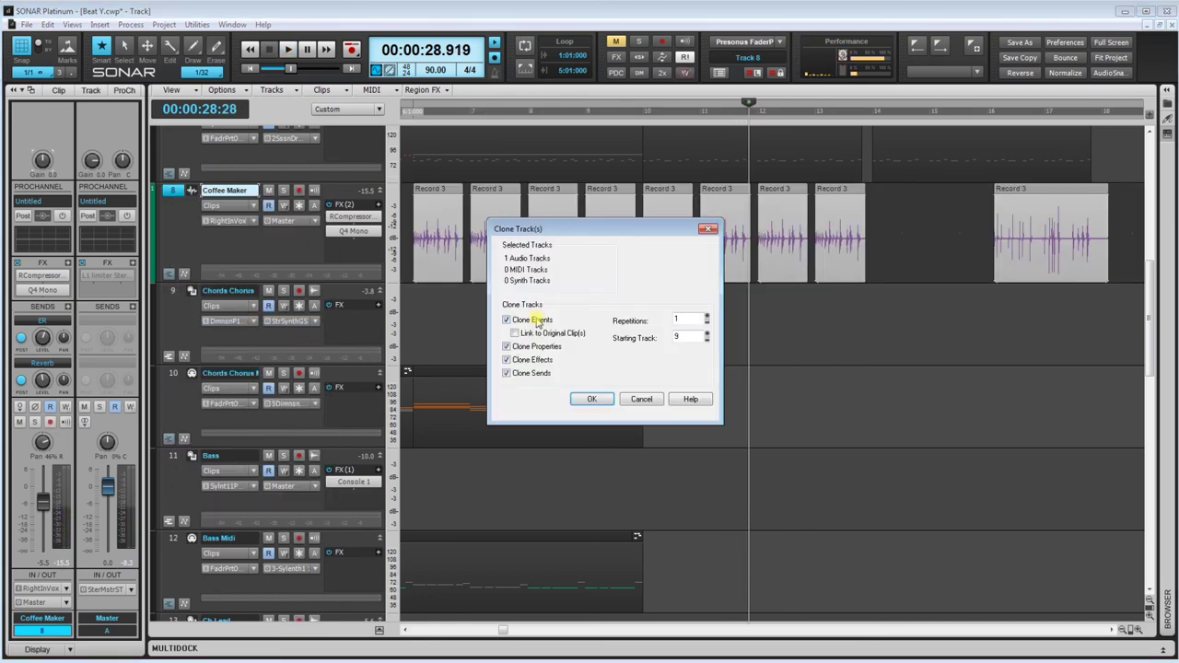
left_click(594, 400)
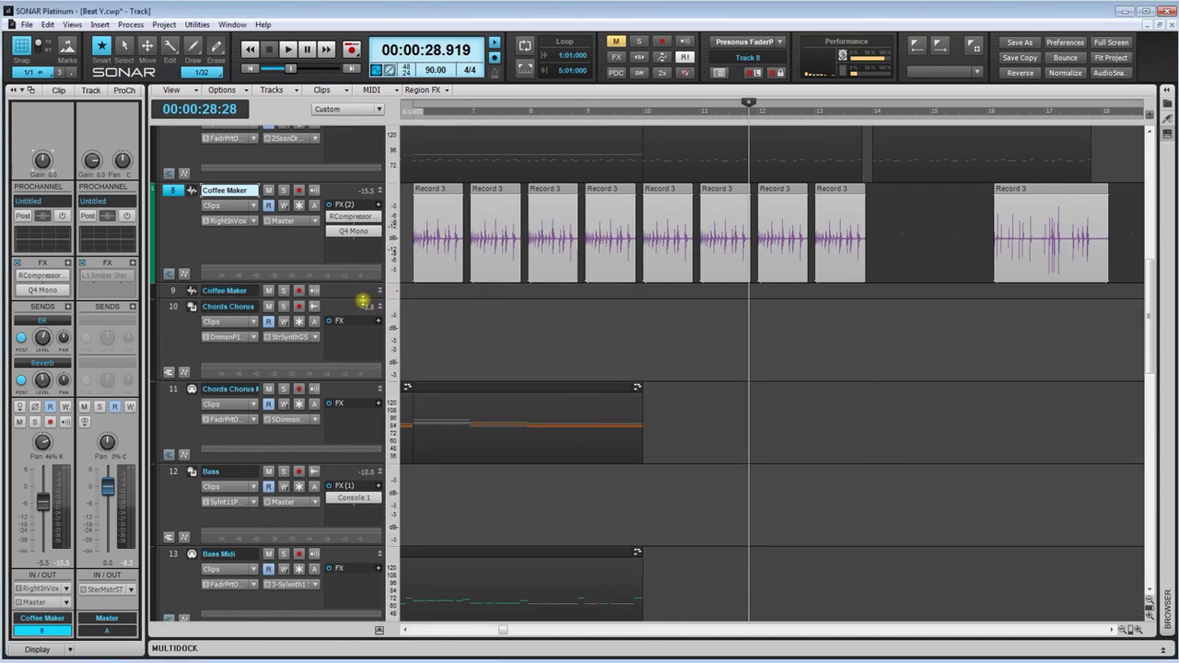
mouse_move(364, 301)
left_mouse_down()
mouse_move(376, 369)
mouse_move(380, 349)
left_mouse_up()
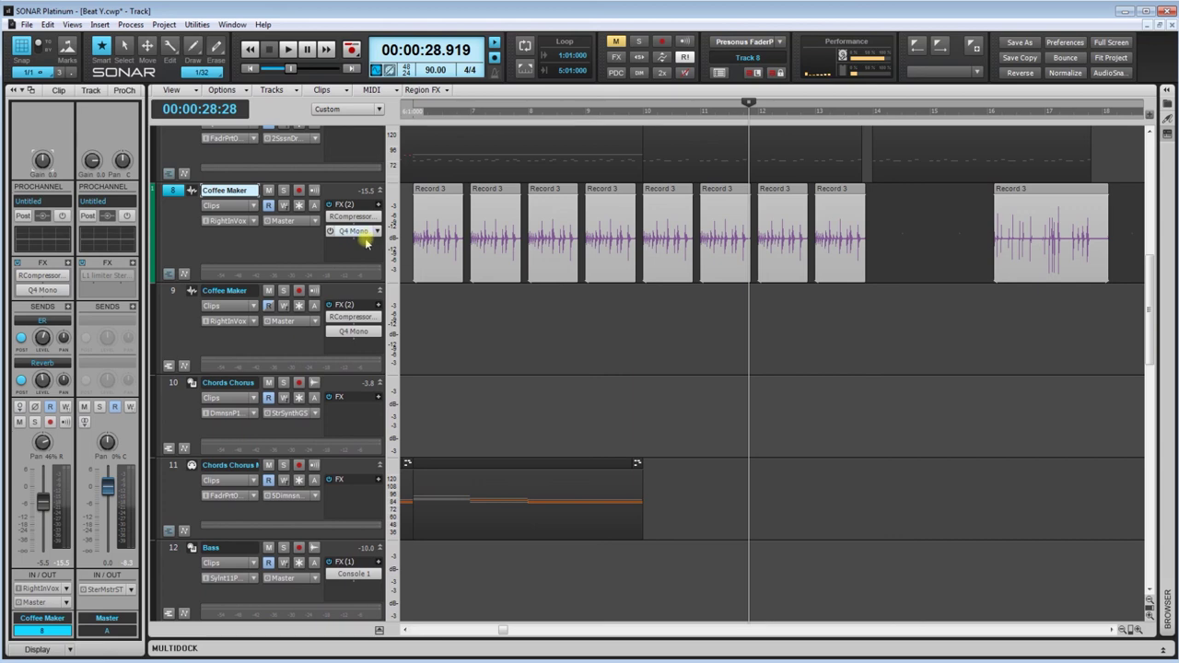
Move the last four Record 3 clips to track 9 and rename it Coffee Maker 2
left_click_drag(879, 227, 664, 322)
left_click(519, 305)
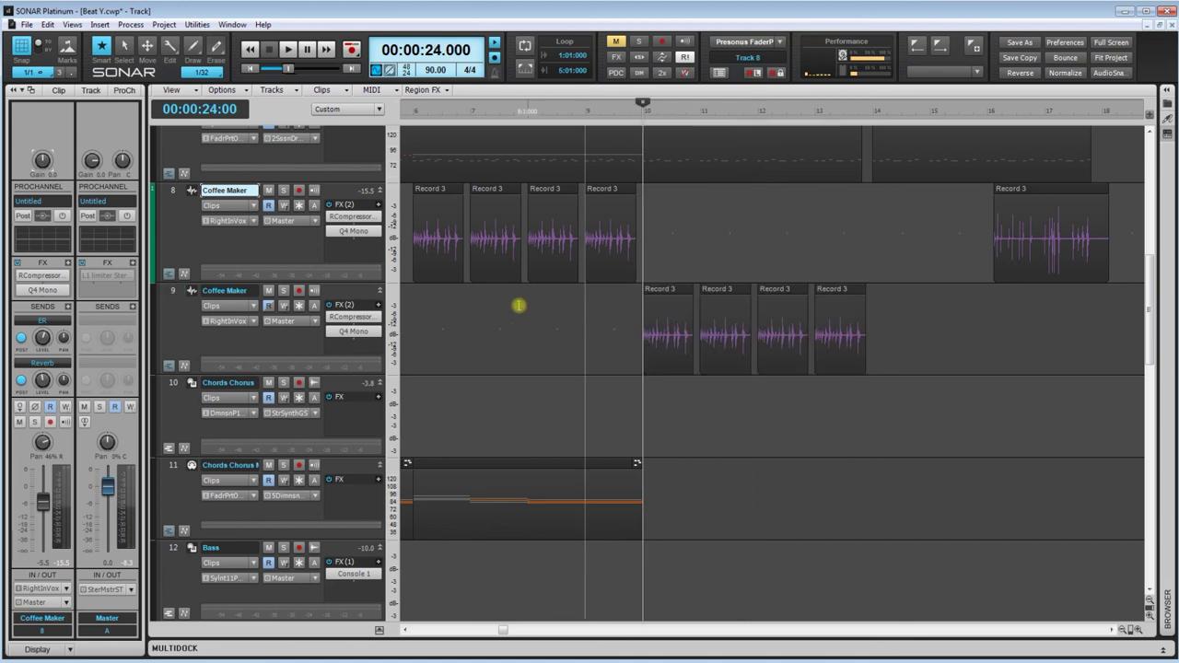
double_click(254, 290)
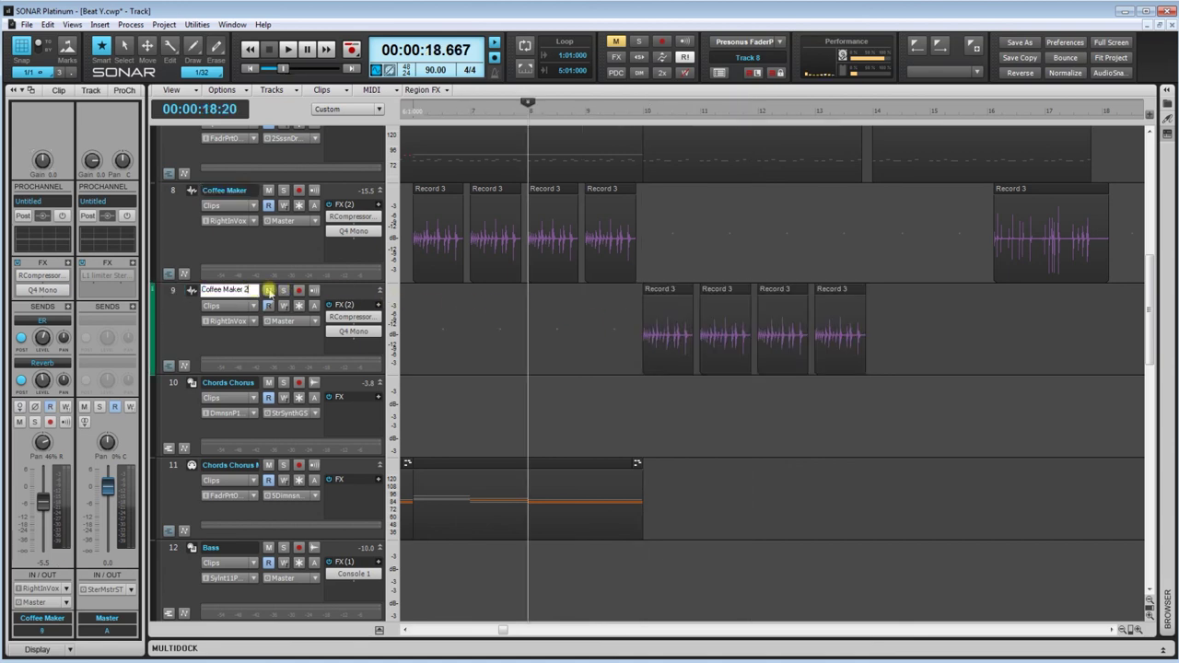
type("2")
left_click(637, 384)
left_click(171, 293)
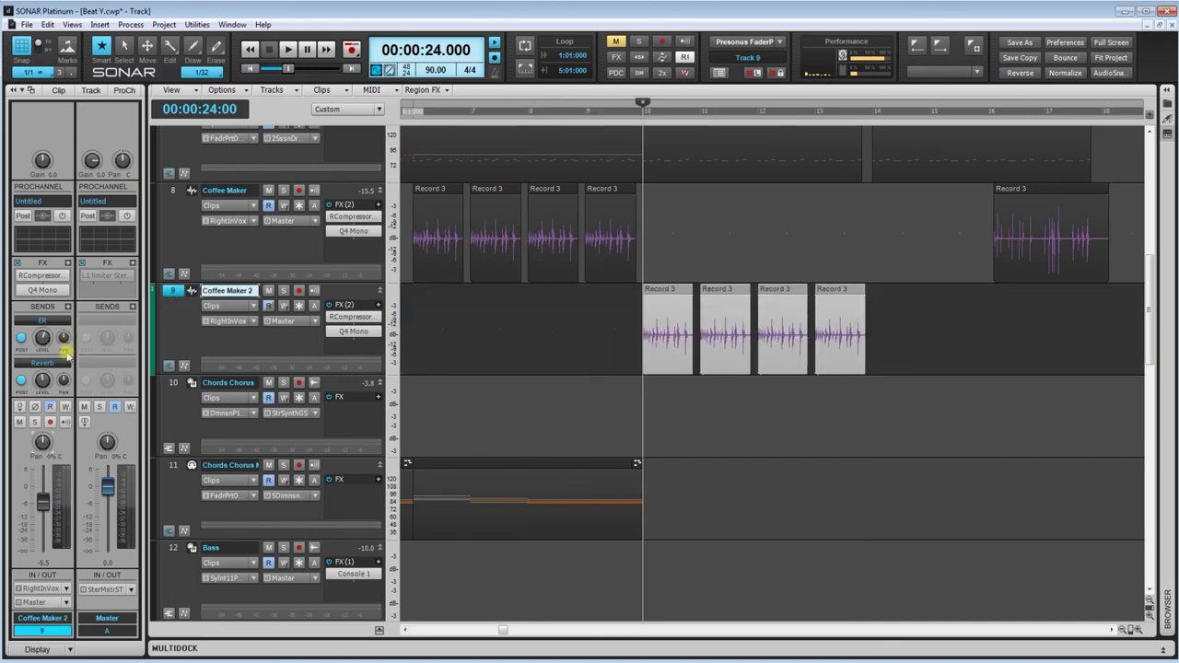
Play back from bar 9 to hear the hits split across both tracks
left_click(586, 390)
key("space")
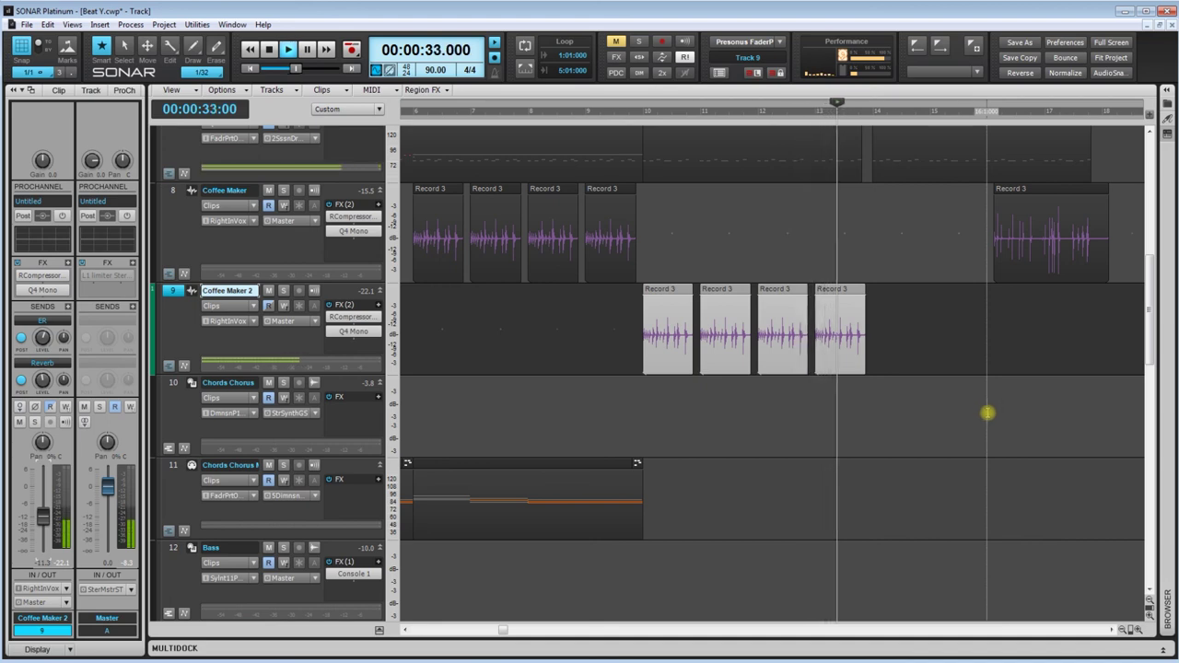
key("space")
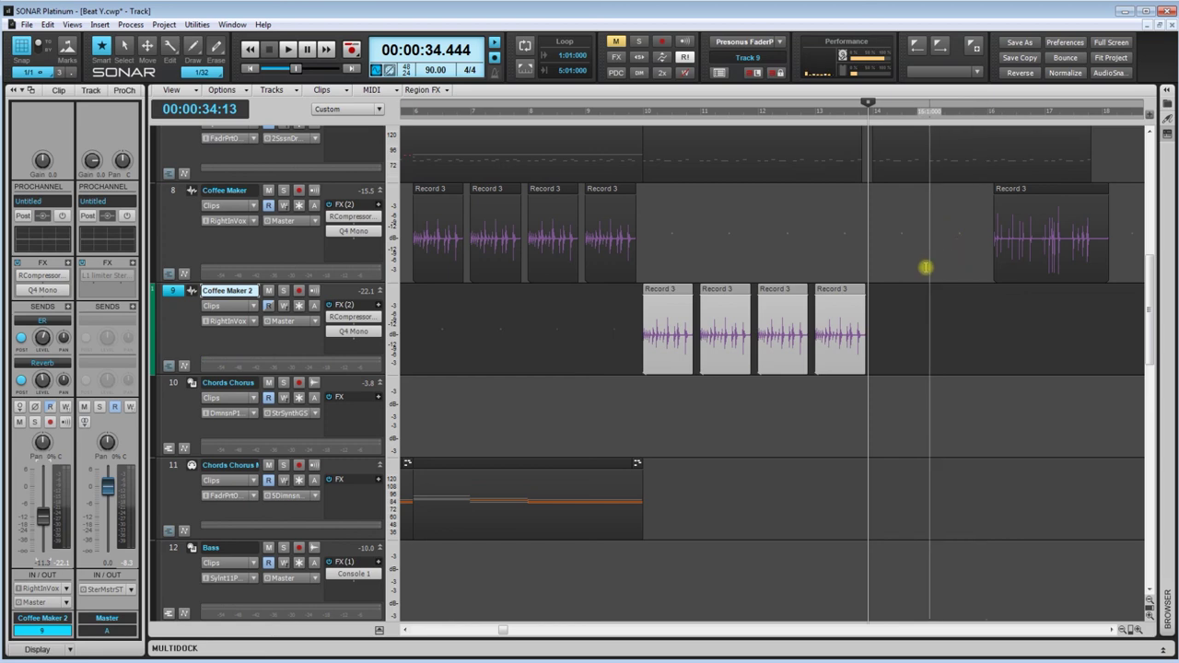
Bring the Record 4 clip into view at measure 26 and audition it
left_click(1112, 630)
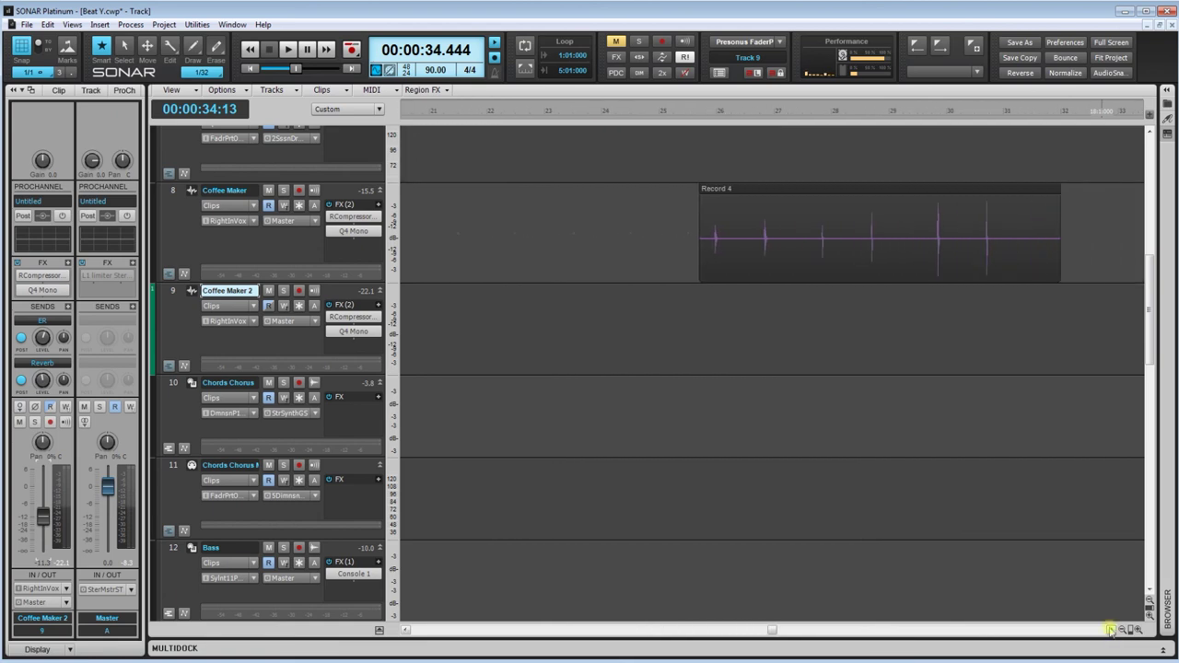
left_click(704, 320)
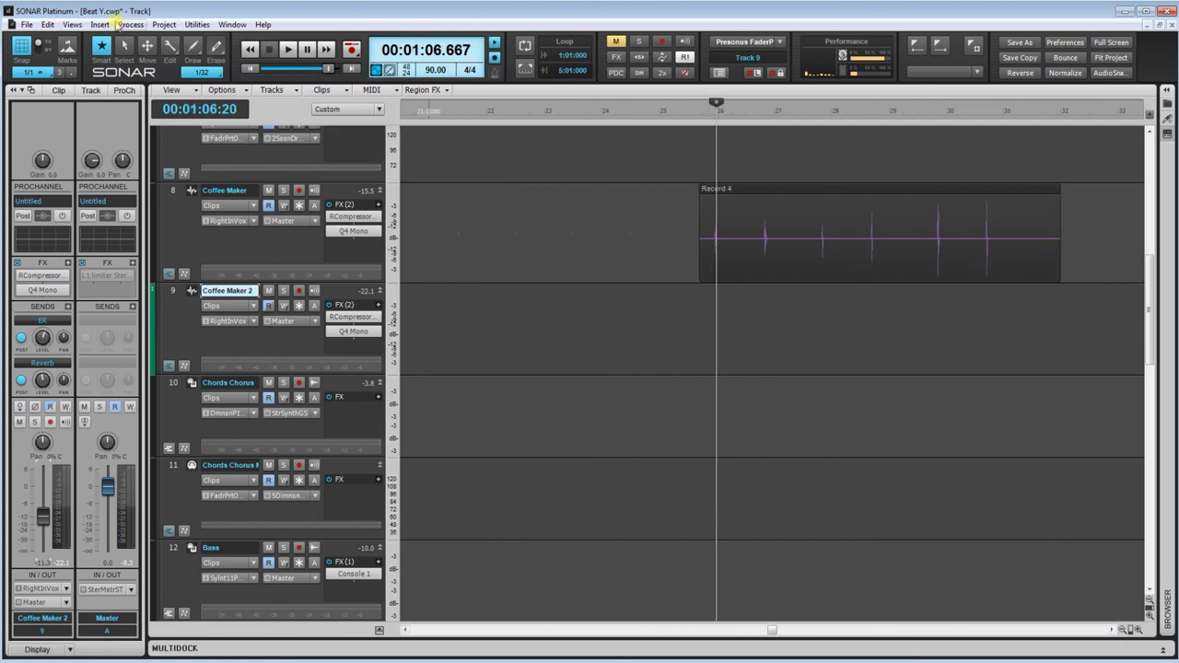
left_click(215, 47)
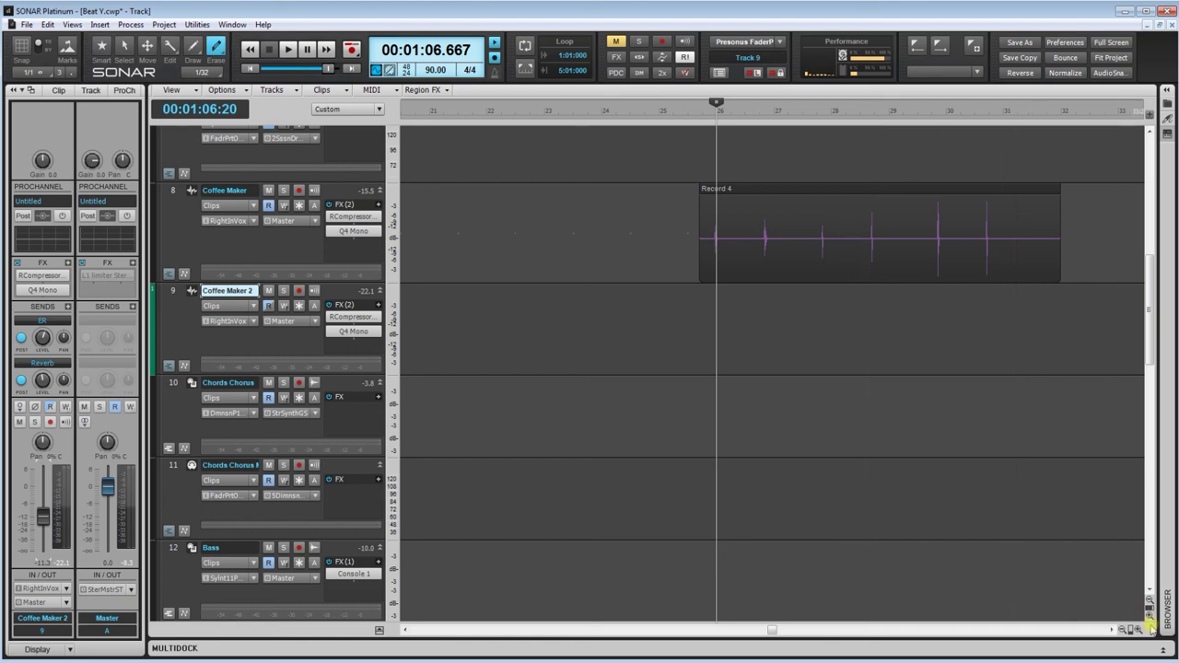
scroll(716, 216, "up", 10)
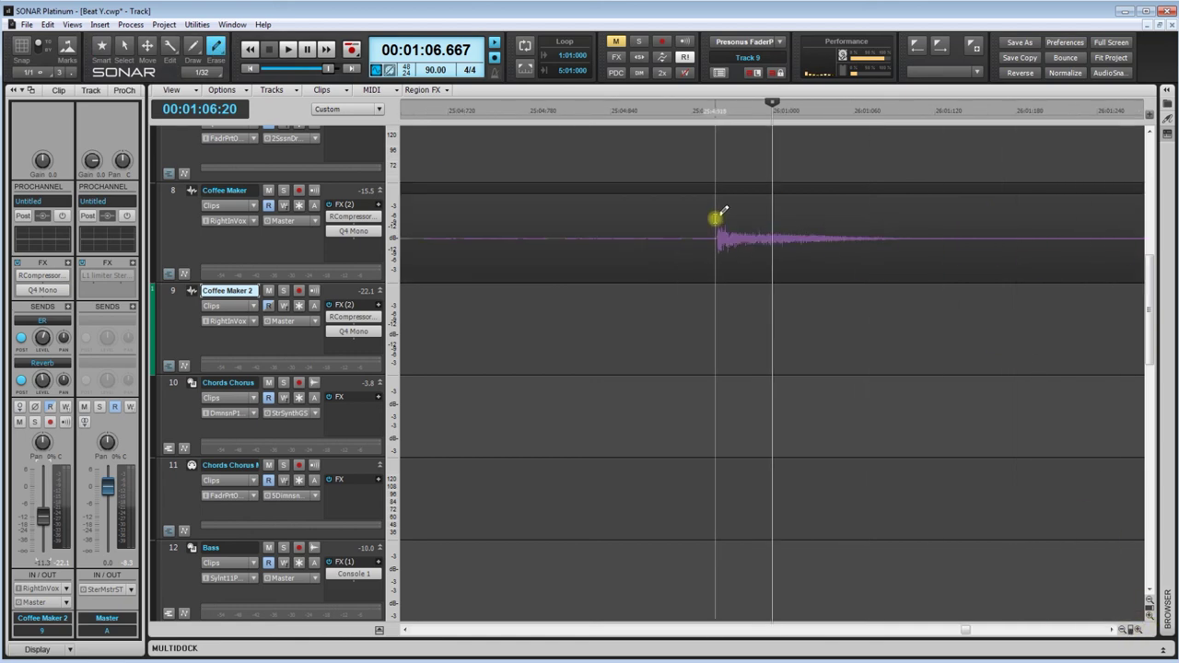
scroll(716, 216, "down", 5)
scroll(1014, 429, "down", 3)
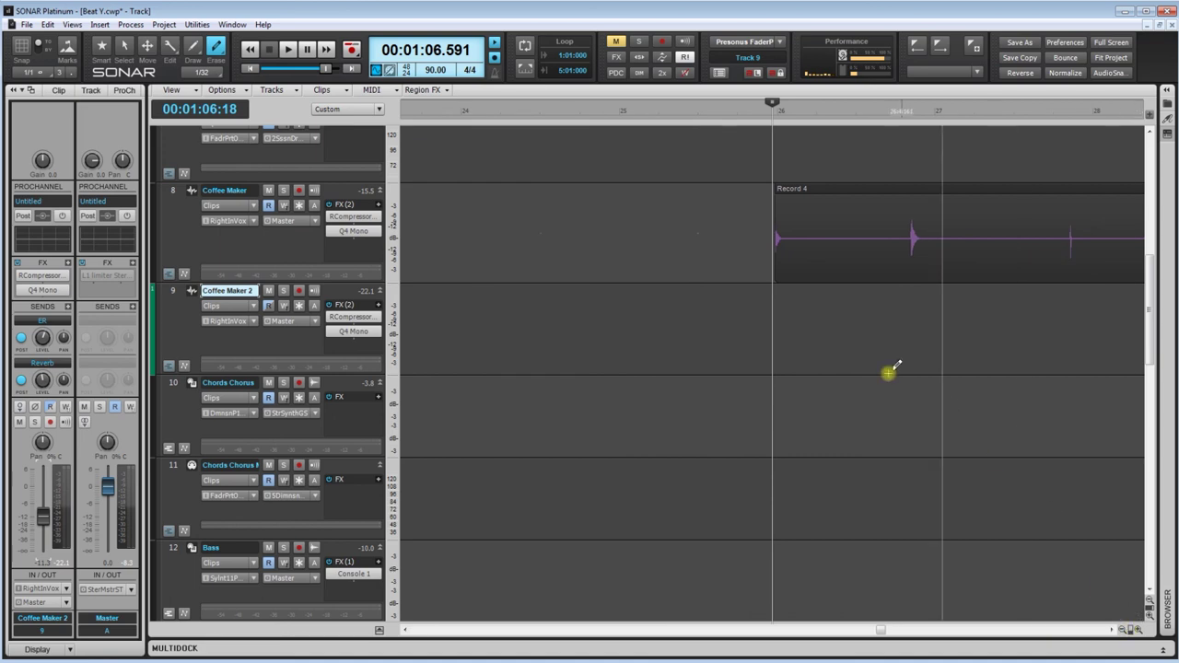
key("space")
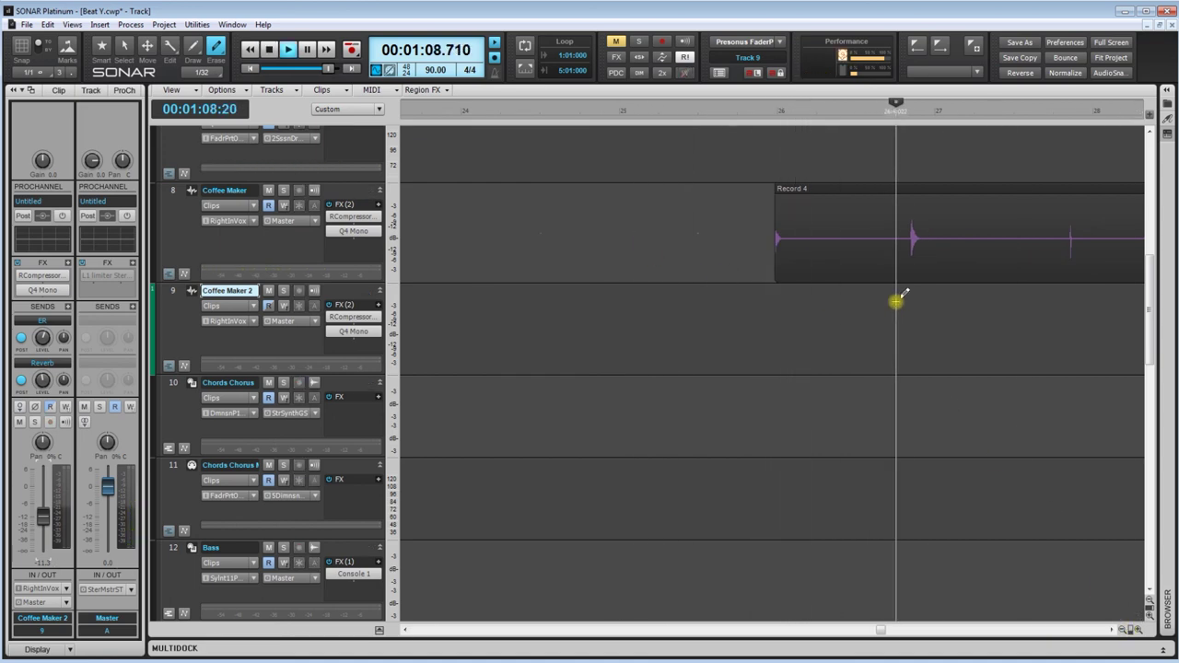
key("space")
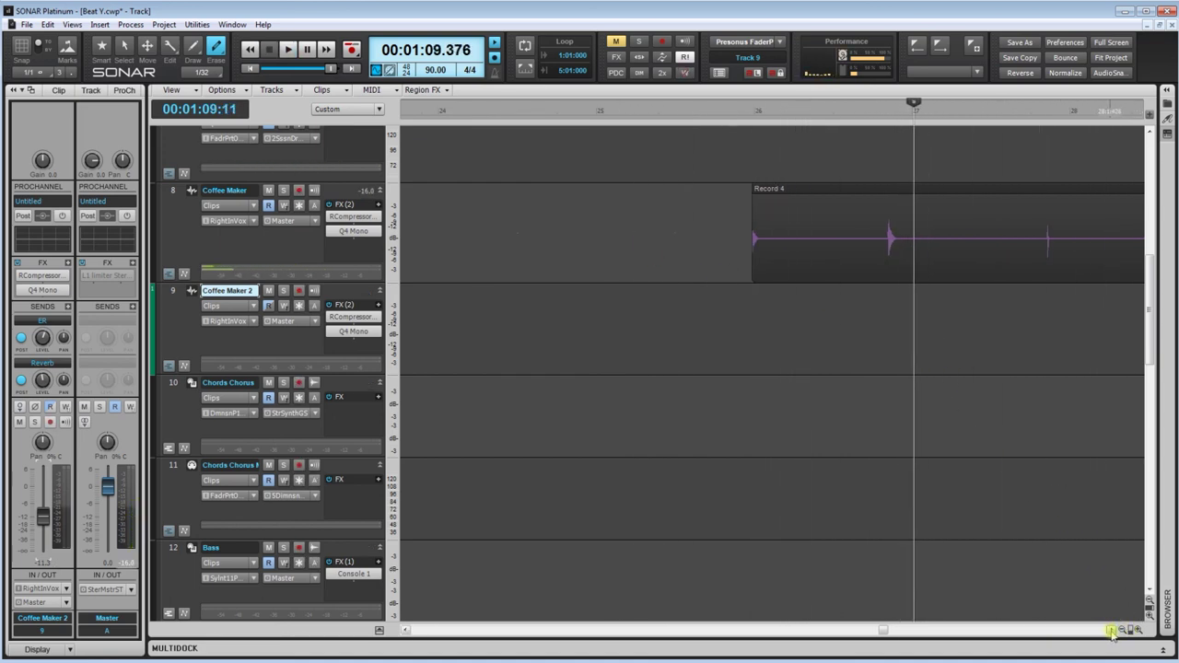
Move the Record 4 clip onto the Coffee Maker 2 track and play it back
left_click(1110, 631)
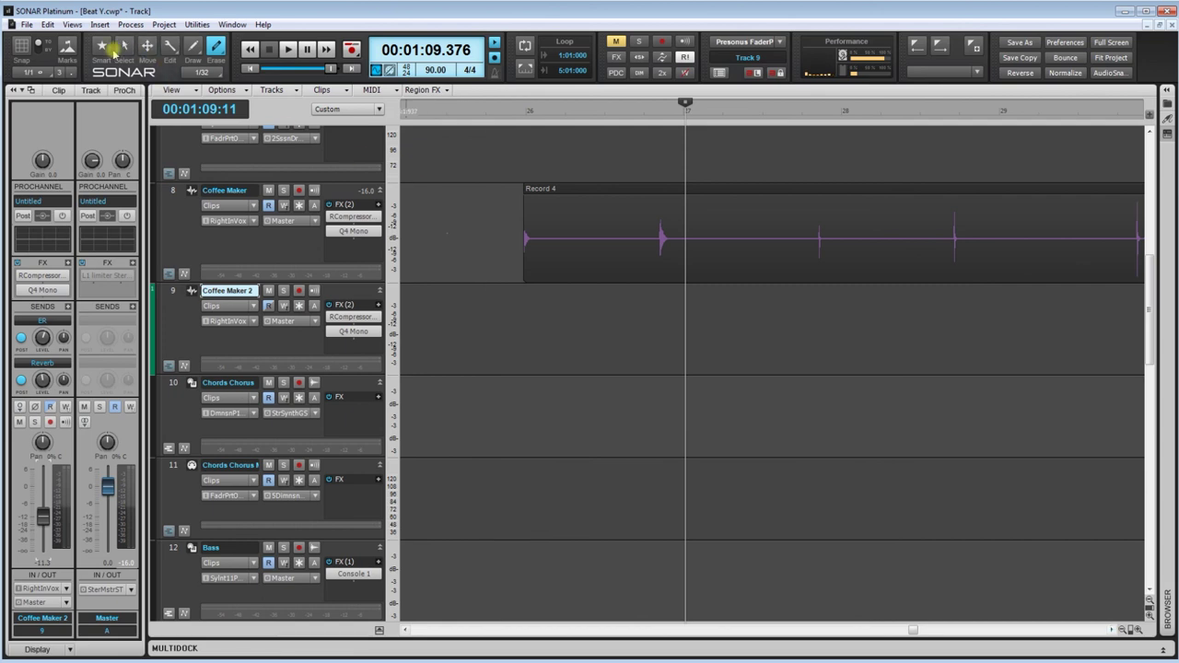
left_click(106, 47)
mouse_move(507, 197)
left_mouse_down()
mouse_move(600, 190)
mouse_move(613, 304)
left_mouse_up()
left_click(825, 255)
key("space")
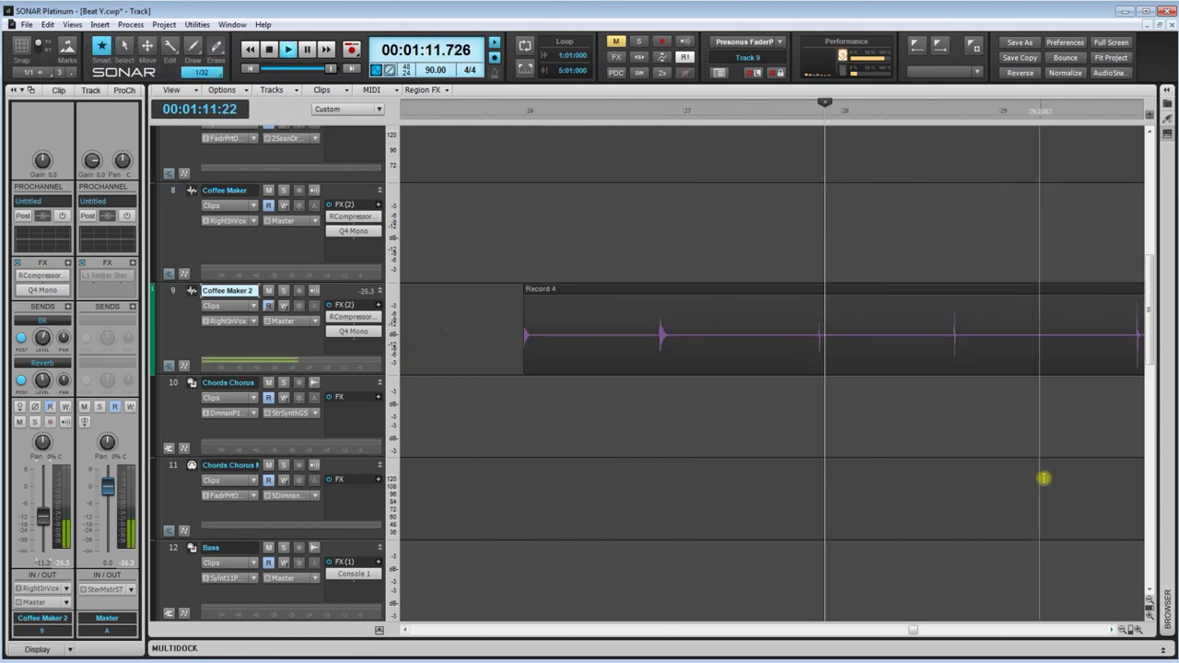
mouse_move(1046, 618)
left_mouse_down()
mouse_move(1074, 618)
mouse_move(1050, 619)
left_mouse_up()
key("space")
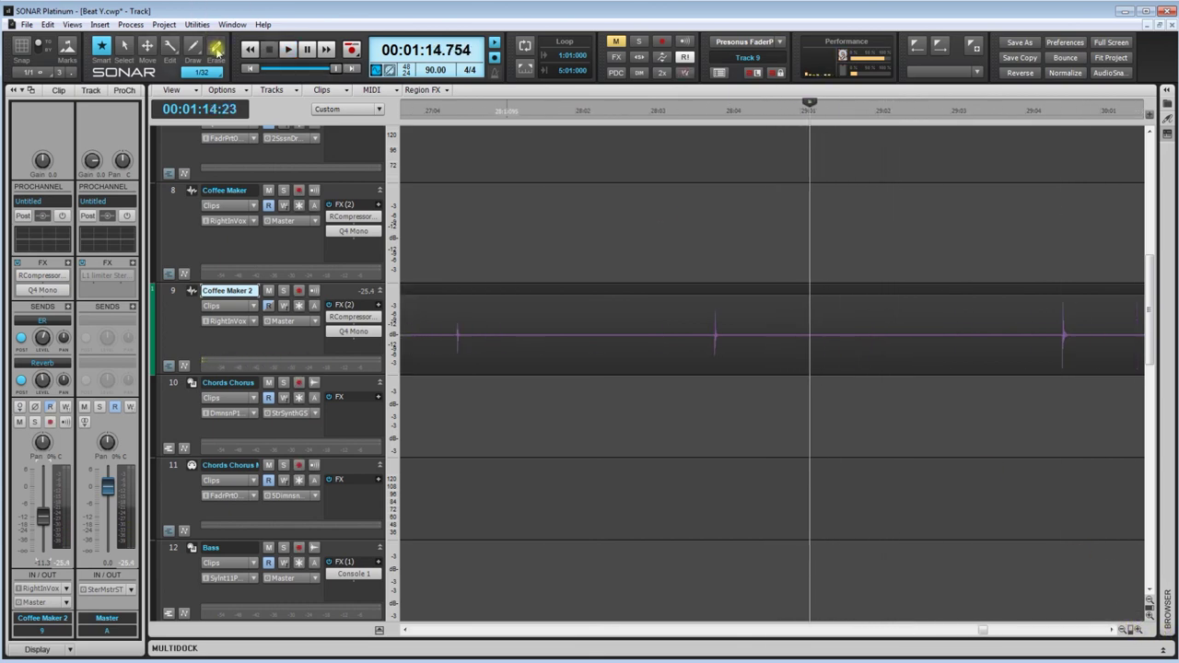
Erase the unwanted hits from Record 4, leaving one hit at its transient
left_click(215, 48)
left_click_drag(706, 316, 631, 319)
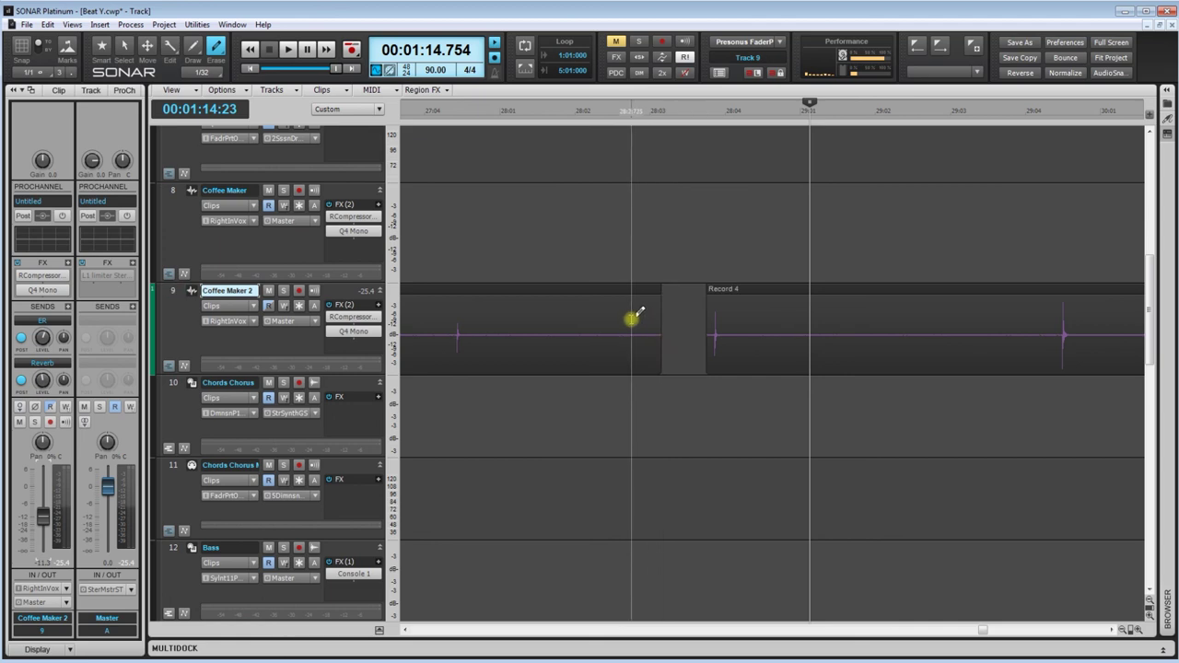
left_click(633, 318)
left_click_drag(732, 316, 837, 308)
scroll(789, 372, "up", 5)
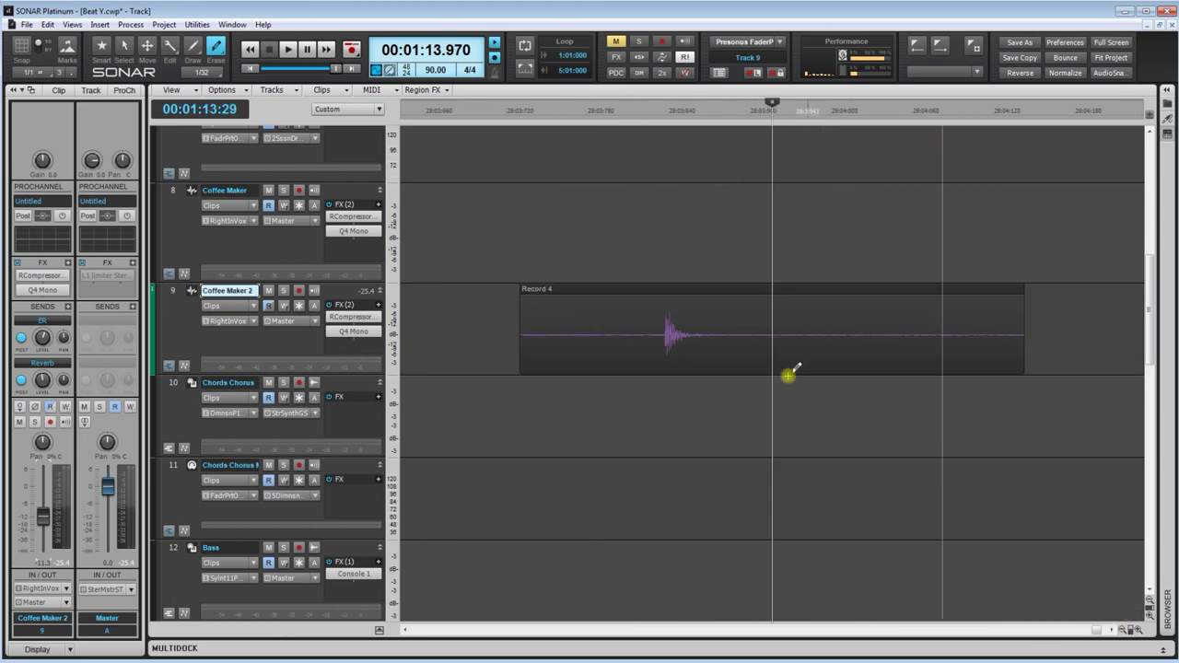
left_click(665, 267)
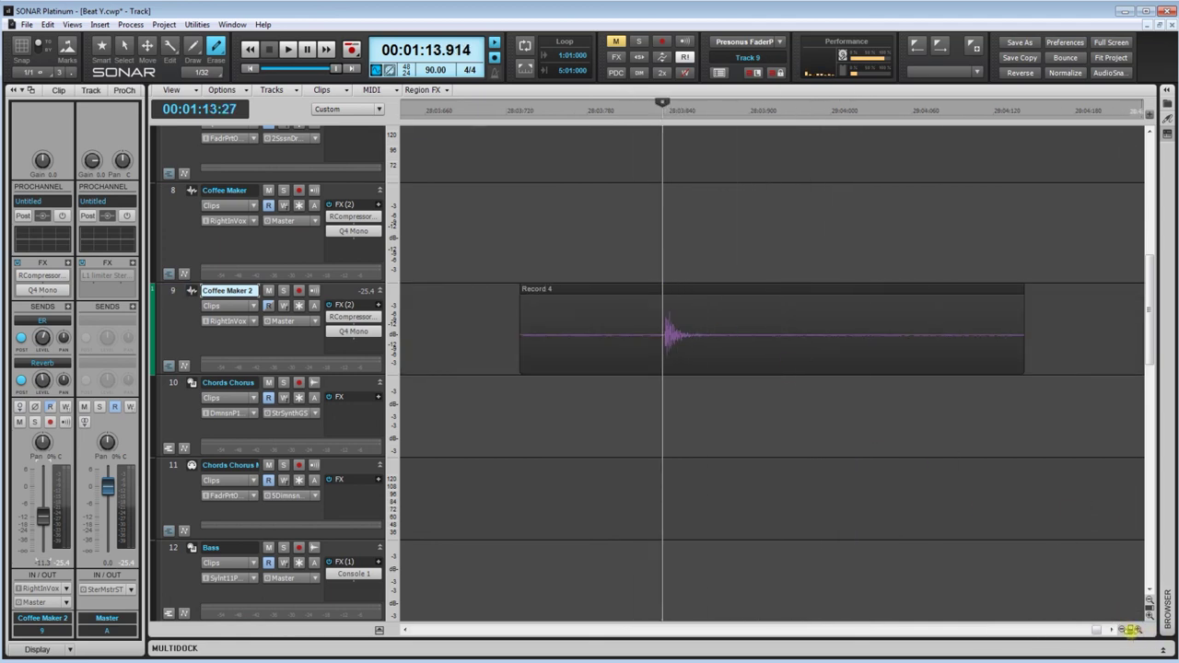
left_click(1130, 630)
left_click(1130, 630)
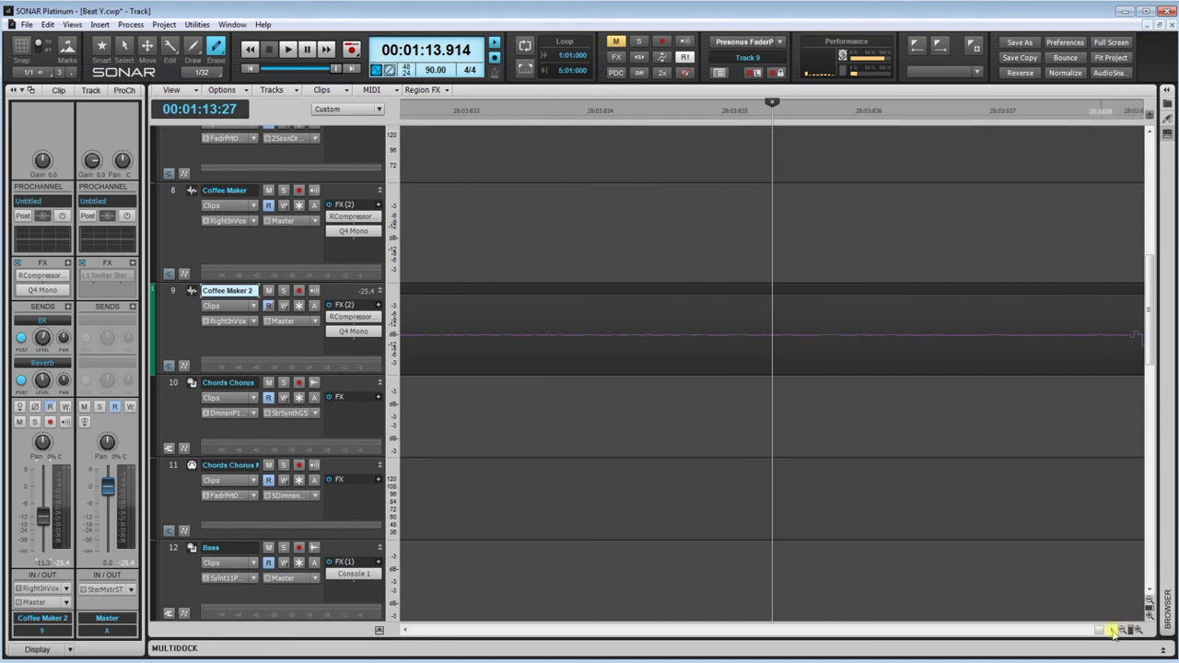
left_click_drag(1112, 631, 1115, 635)
mouse_move(615, 322)
left_mouse_down()
mouse_move(632, 334)
mouse_move(674, 326)
mouse_move(588, 328)
mouse_move(482, 305)
mouse_move(461, 319)
left_mouse_up()
left_click(686, 327)
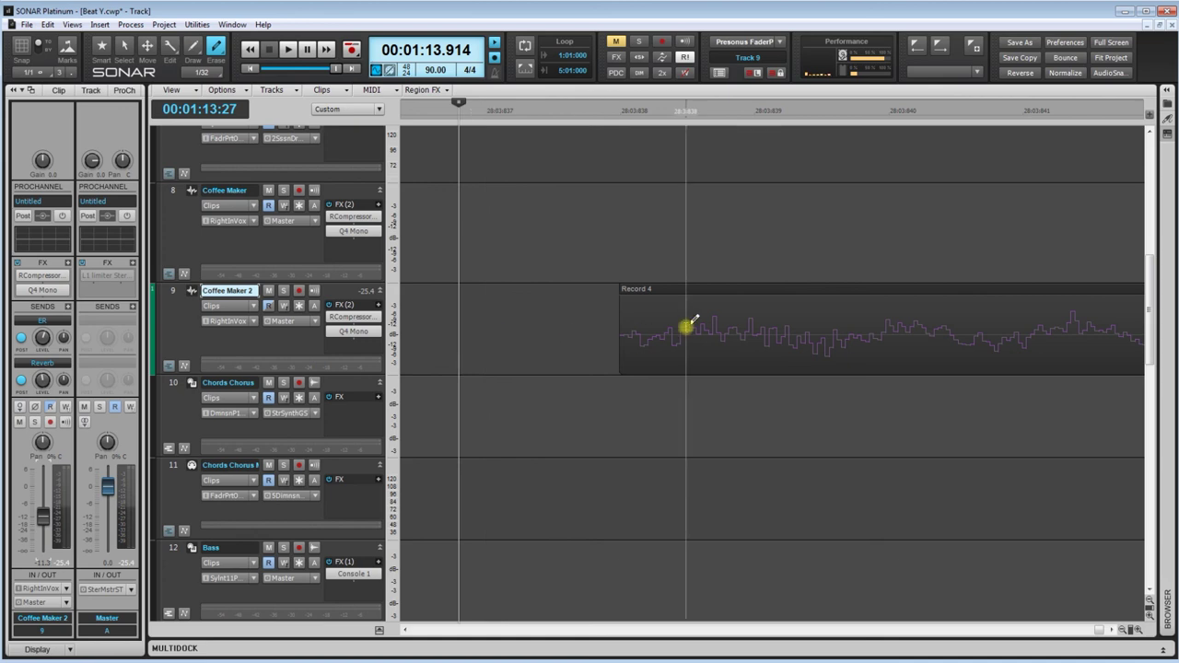
Add a short fade-in at the clip start, then shorten its end with a fade-out
key("F5")
left_click(556, 298)
left_click(619, 289)
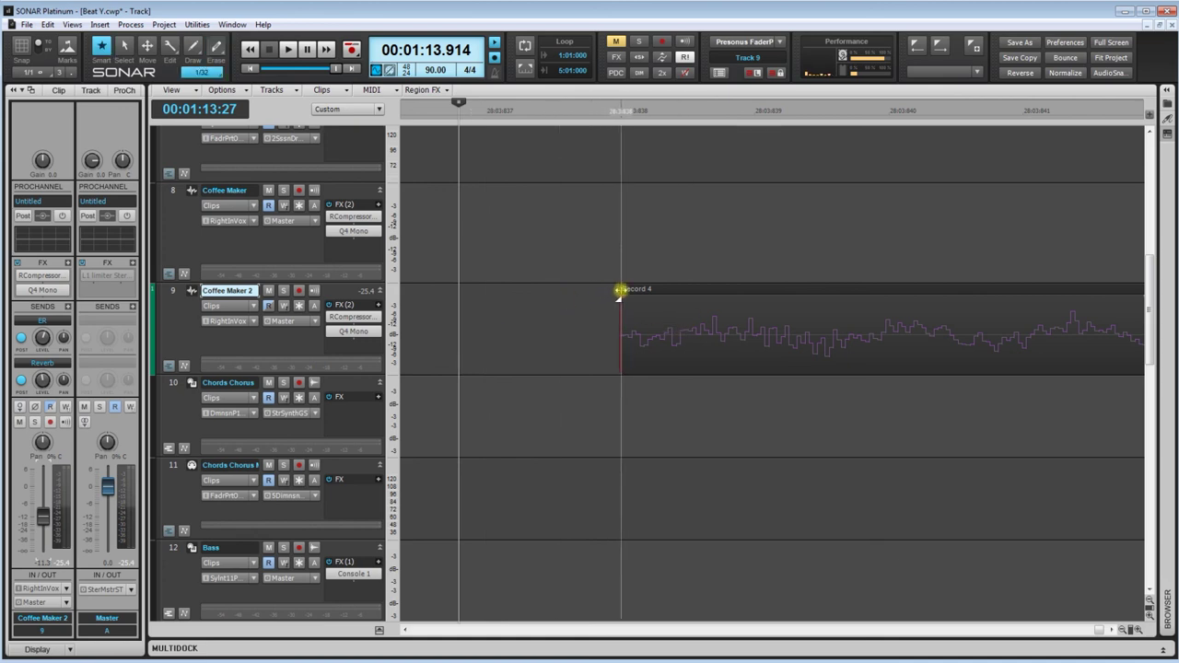
left_click_drag(620, 291, 633, 290)
left_click(918, 360)
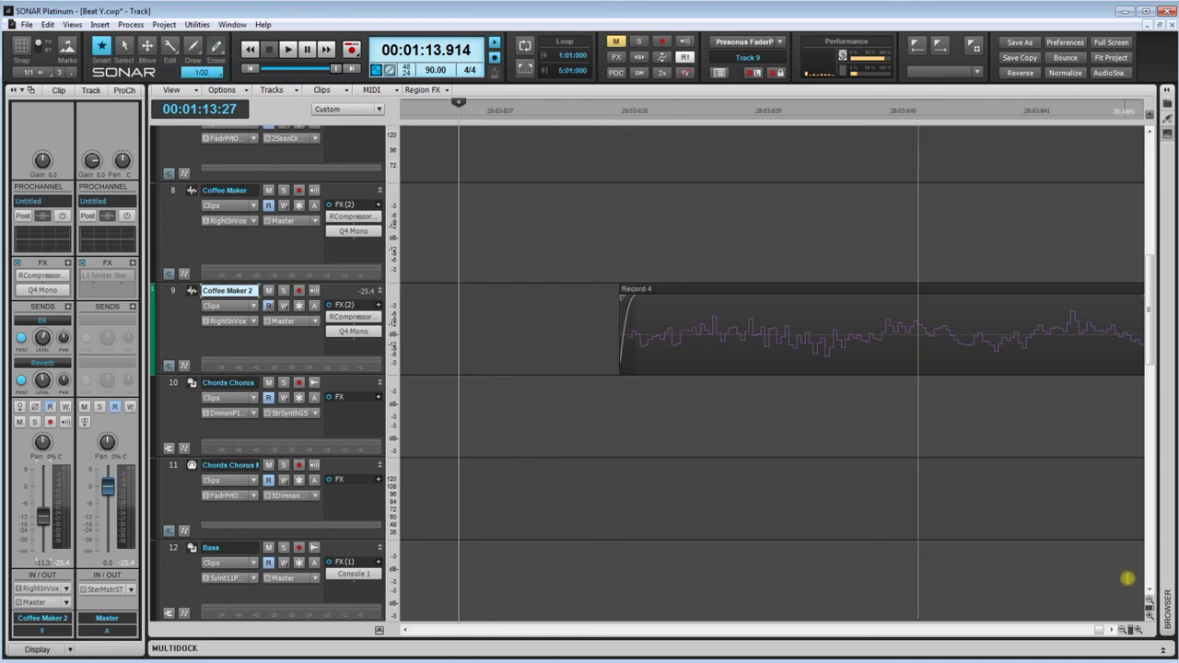
left_click(1130, 631)
left_click(1130, 630)
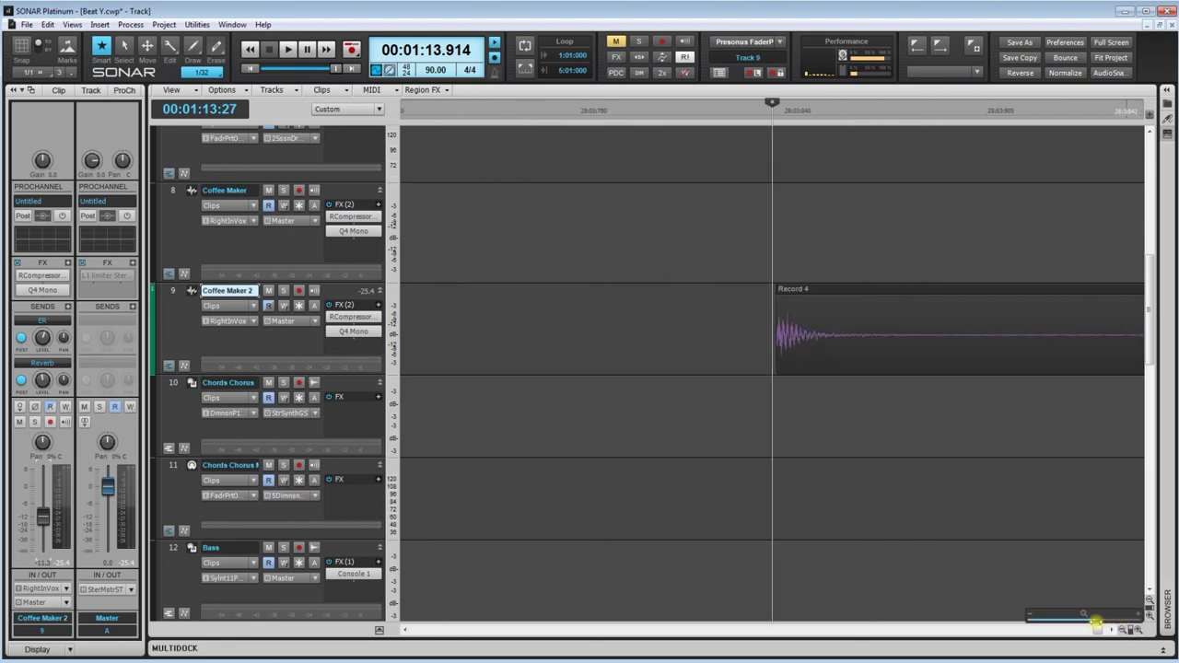
left_click(1130, 630)
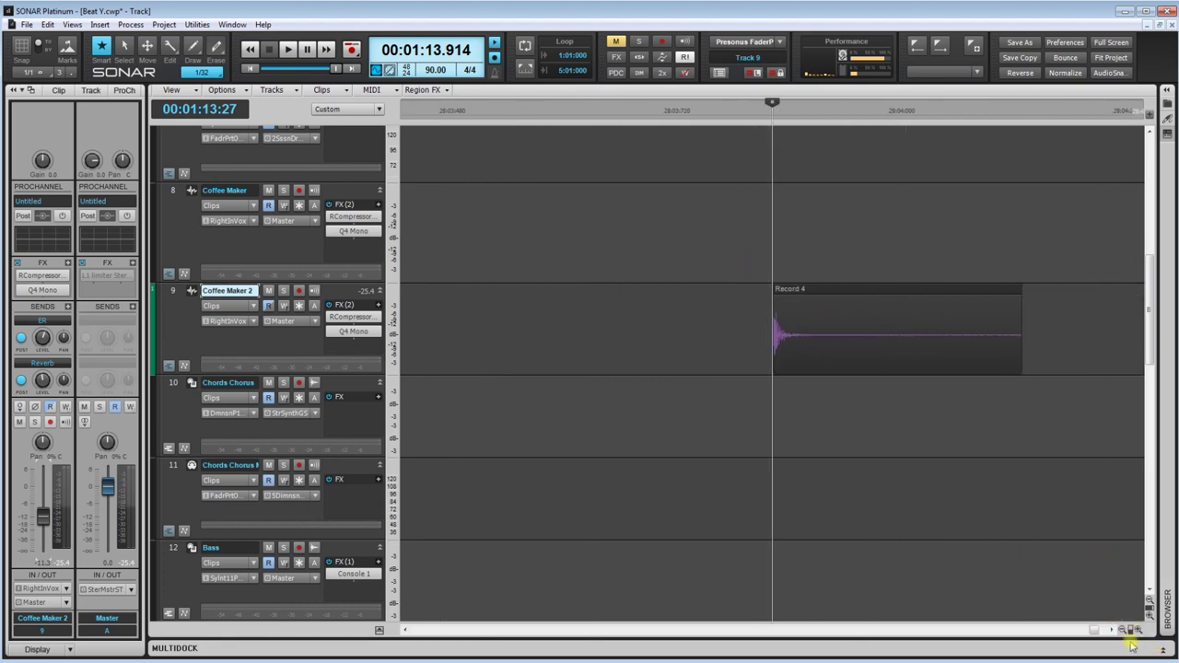
left_click_drag(990, 377, 976, 335)
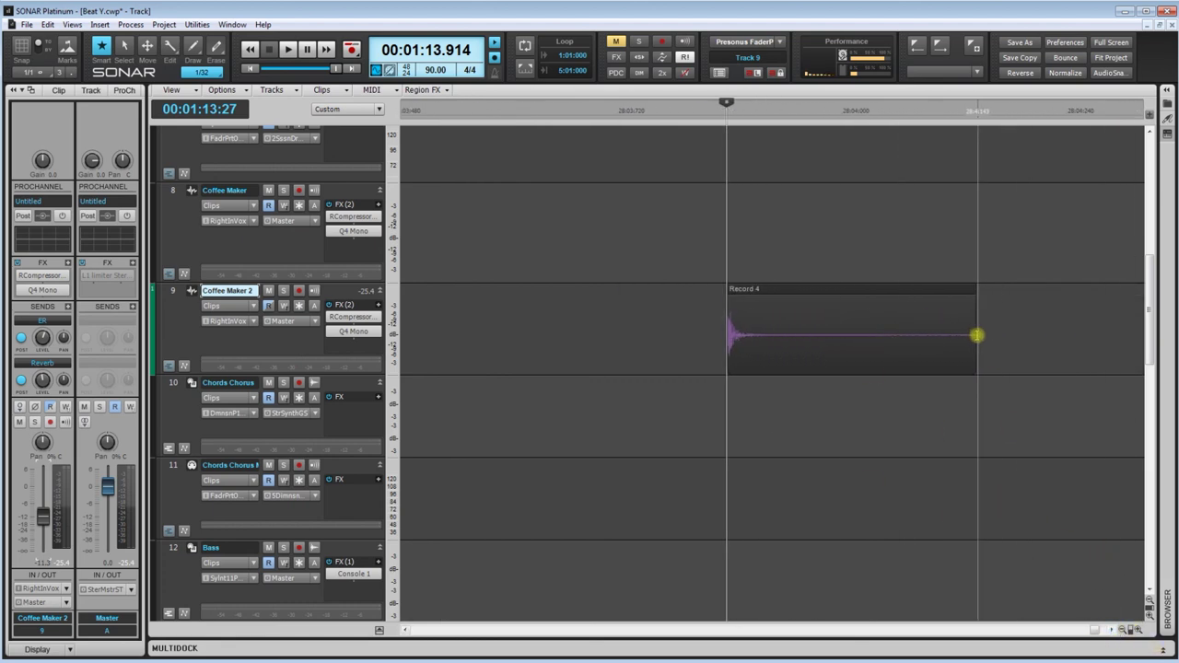
Enable the ER and Reverb sends on Coffee Maker 2 and audition the trimmed hit
scroll(656, 308, "down", 3)
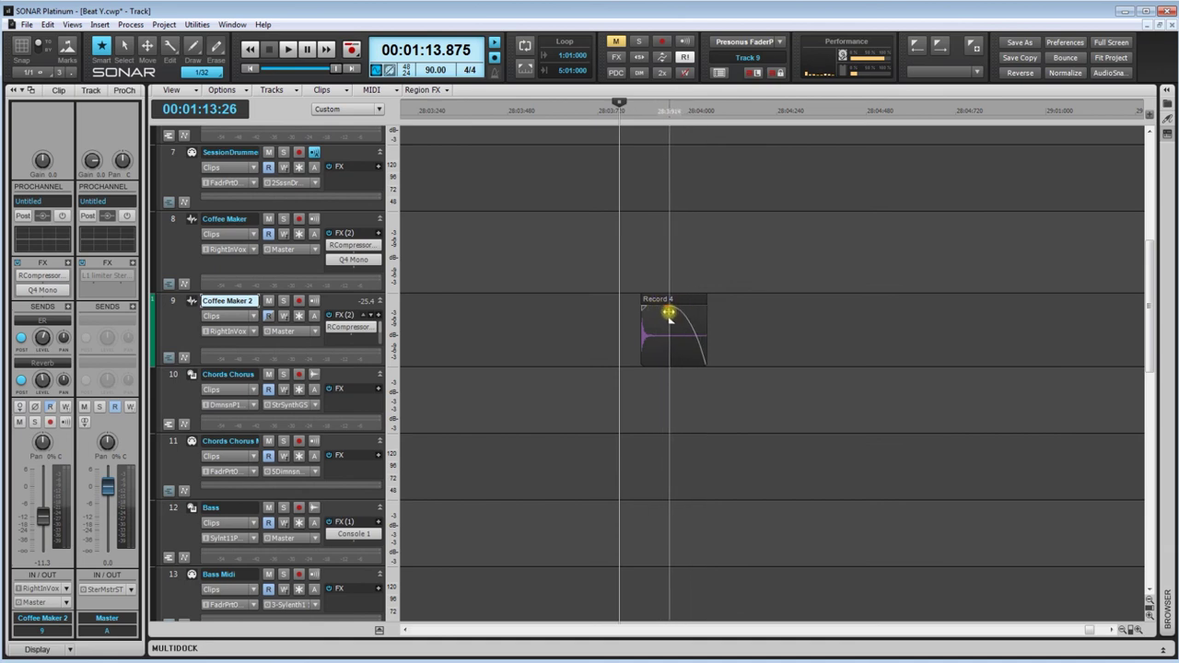
left_click(572, 315)
key("space")
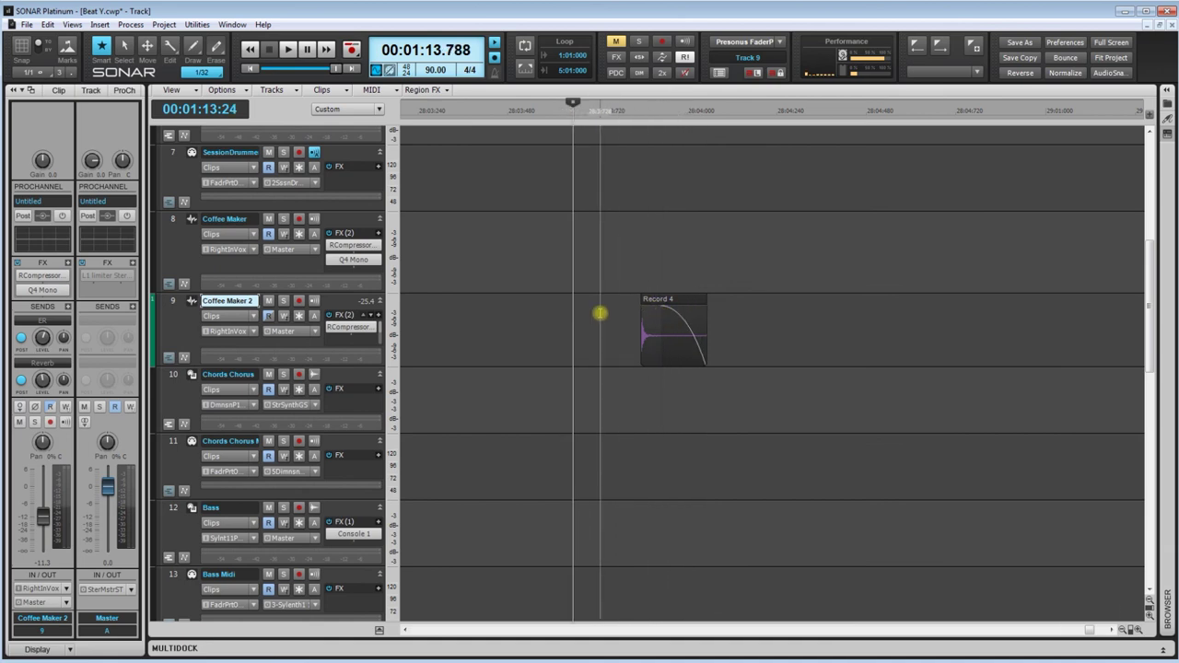
key("space")
left_click(171, 300)
left_click(22, 321)
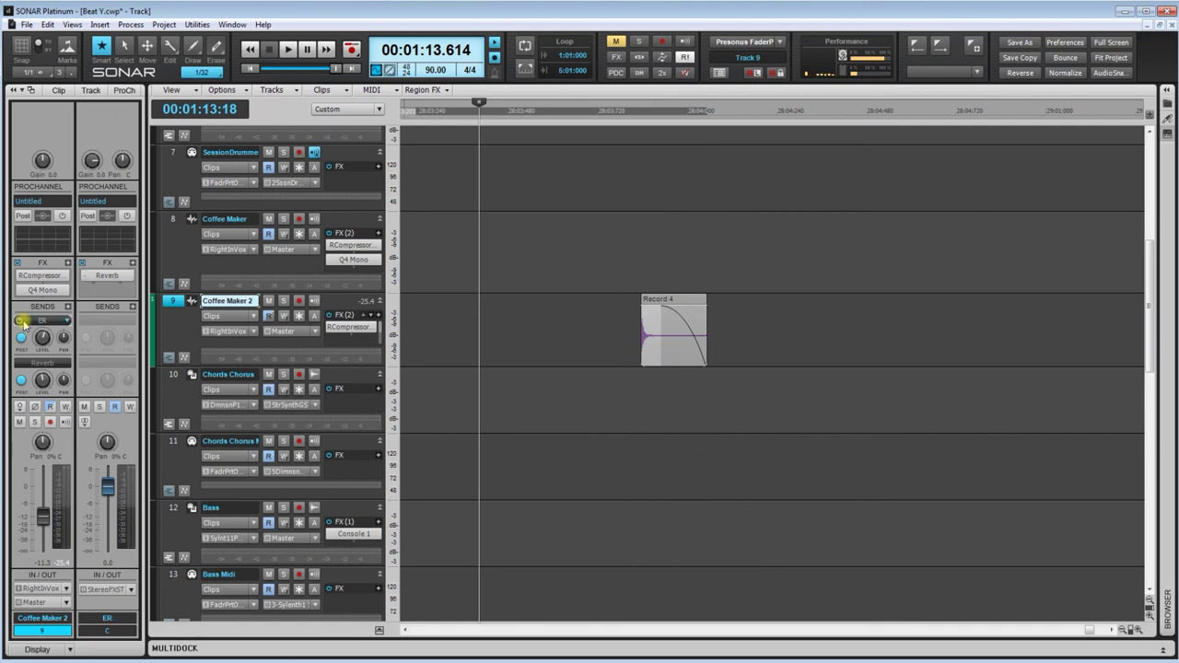
left_click(18, 364)
key("space")
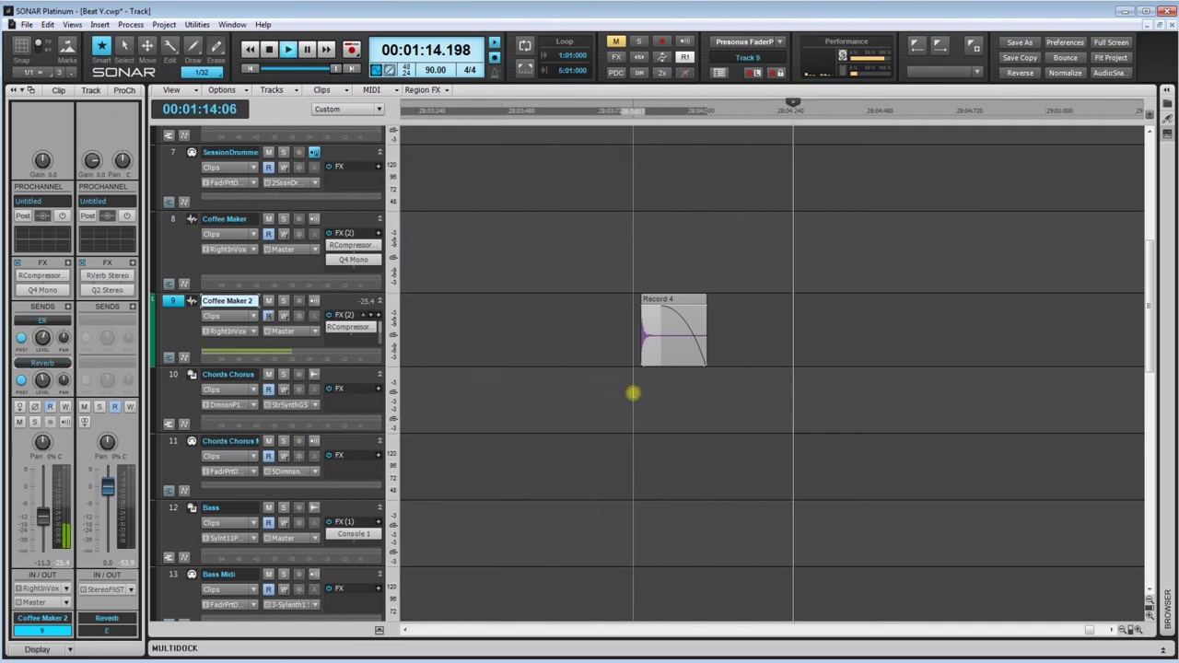
left_click(560, 337)
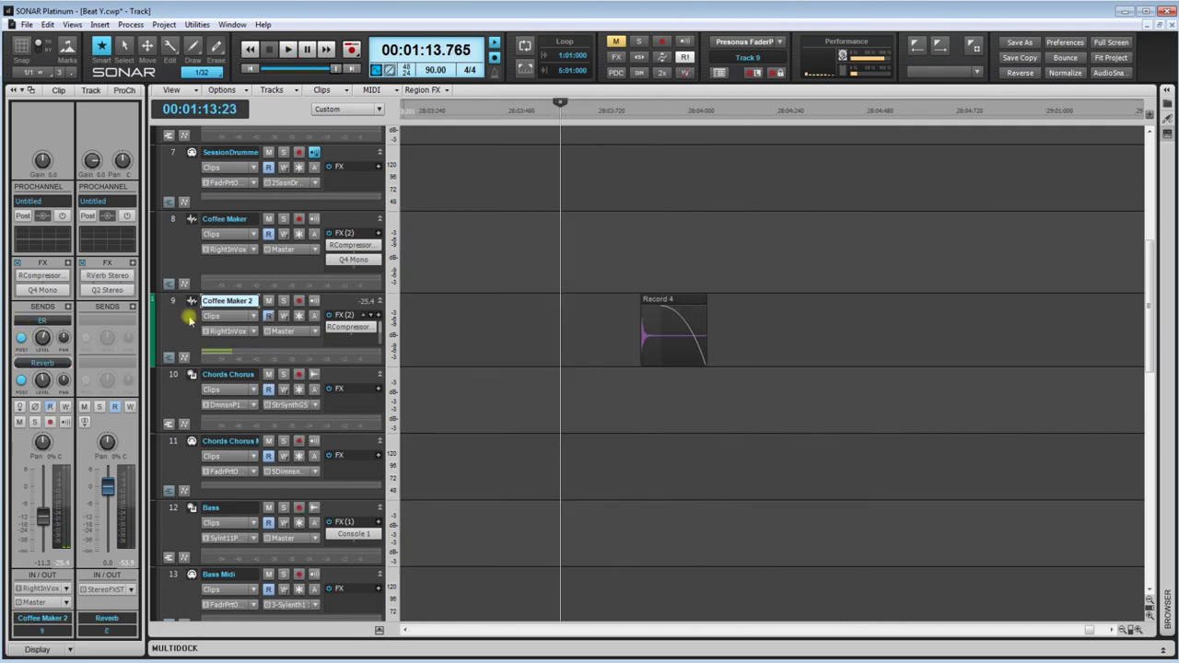
Check the ER and Reverb bus settings and reshape the clip's fade-out curve
left_click(22, 321)
left_click(20, 373)
left_click_drag(590, 305, 759, 303)
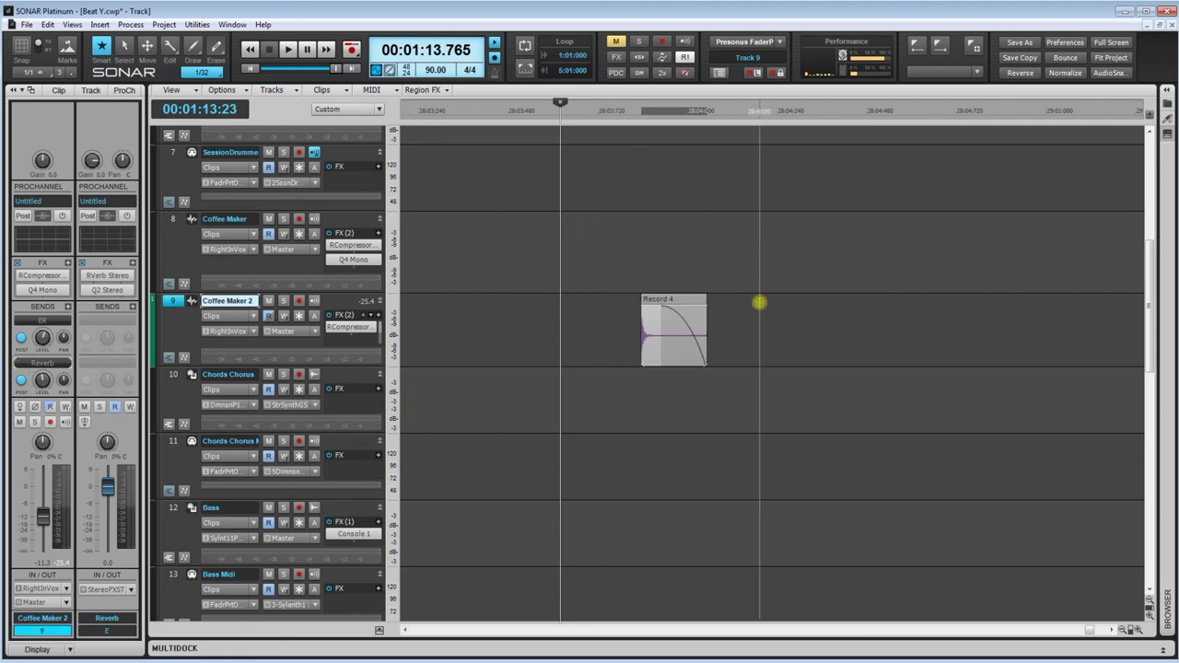
left_click_drag(596, 240, 724, 304)
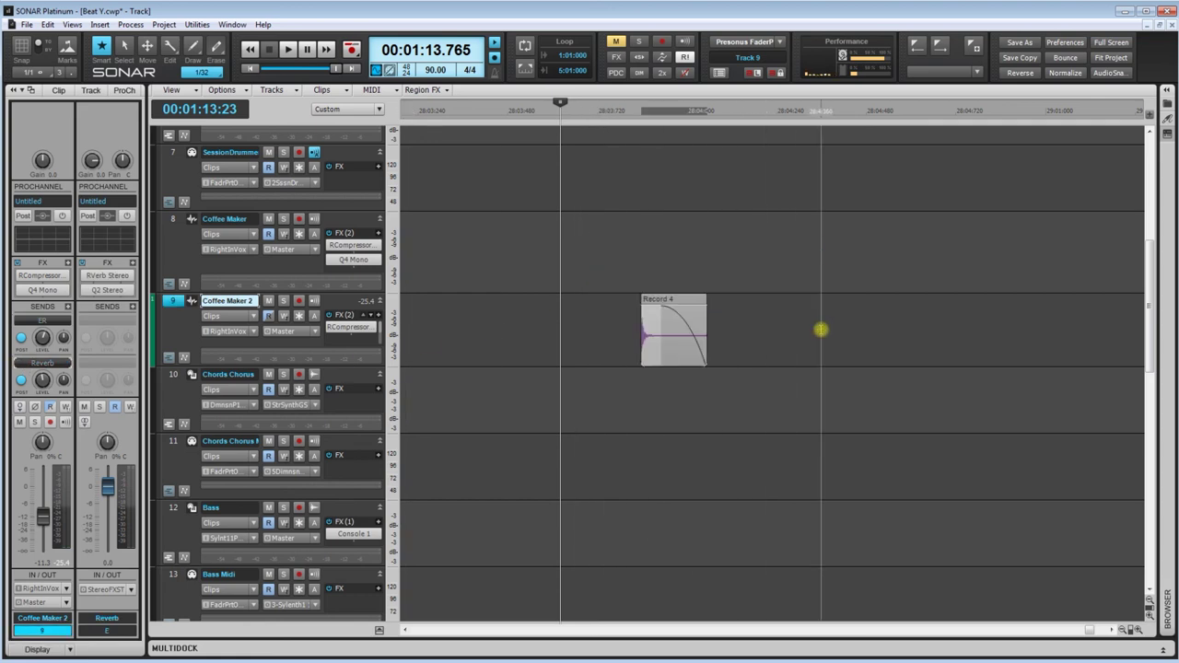
left_click(641, 275)
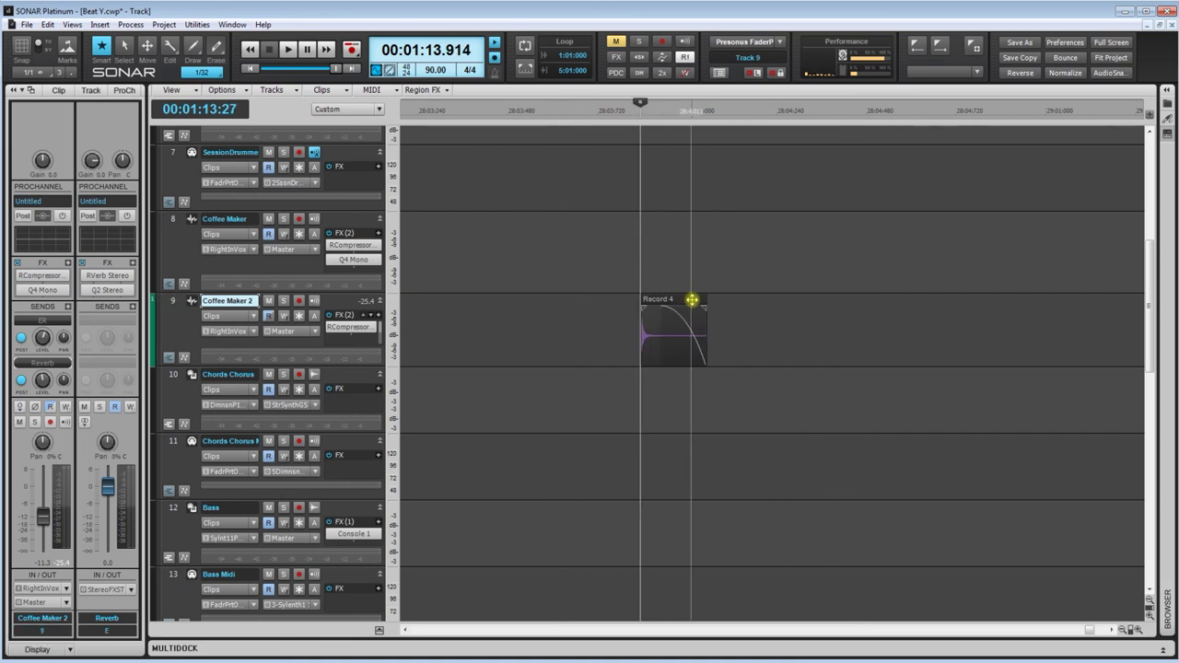
left_click_drag(692, 299, 667, 302)
left_click(632, 279)
left_click(626, 282)
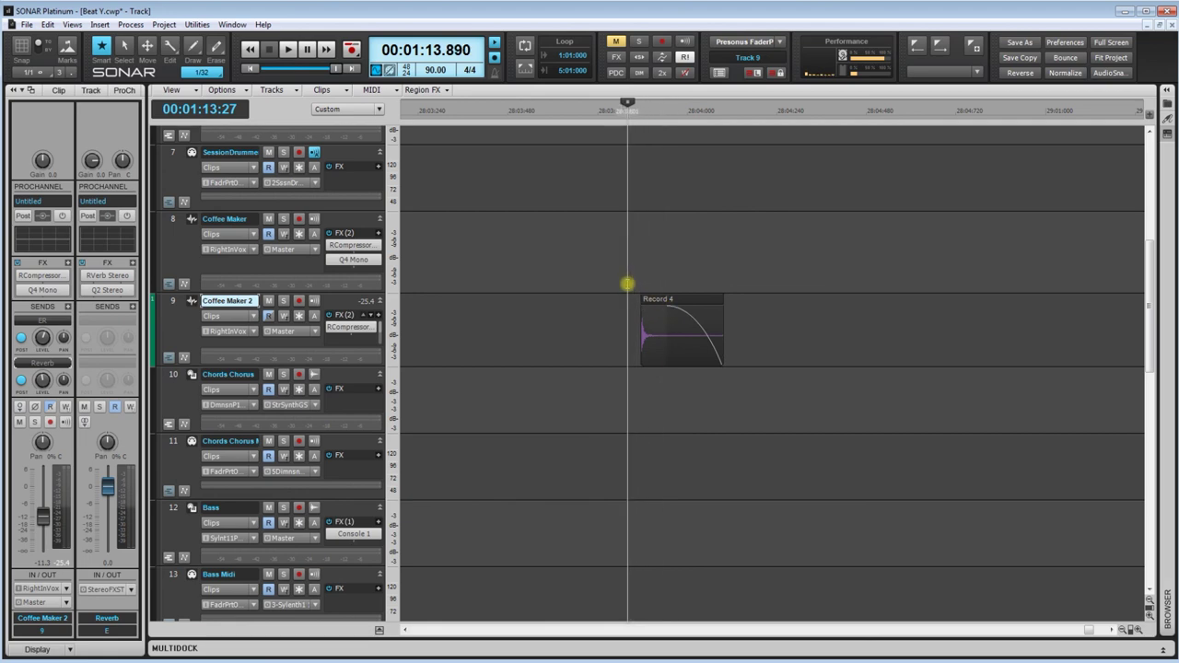
Reselect the Record 4 clip on track 9, ready for export
left_click(171, 308)
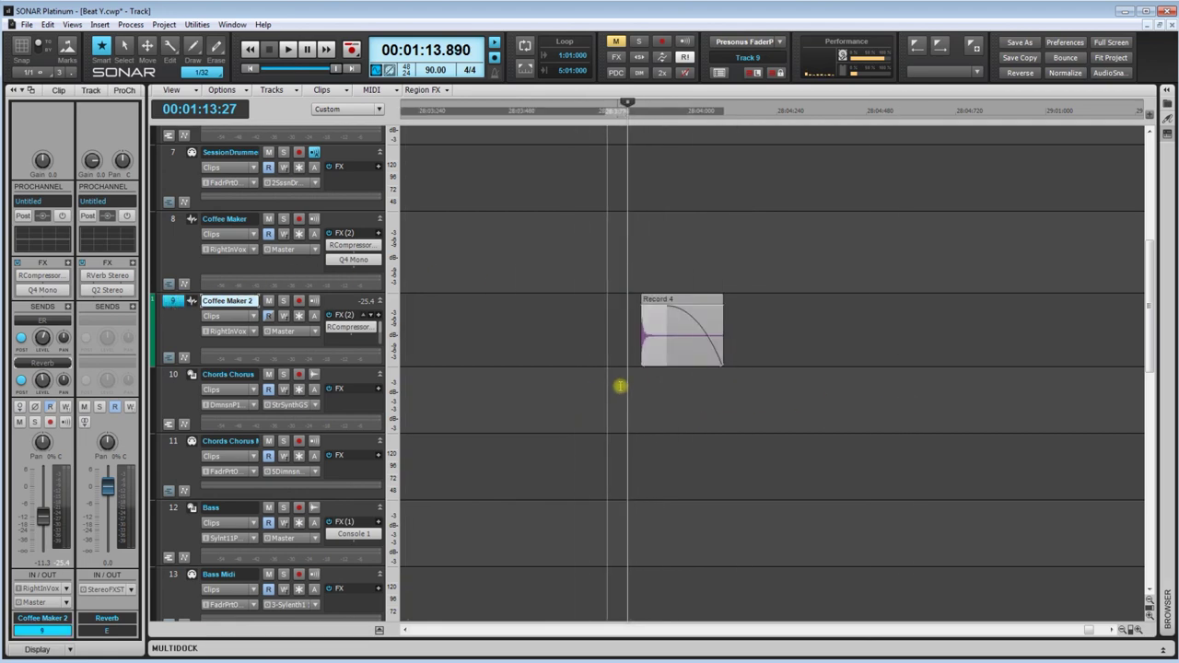
left_click_drag(621, 303, 838, 314)
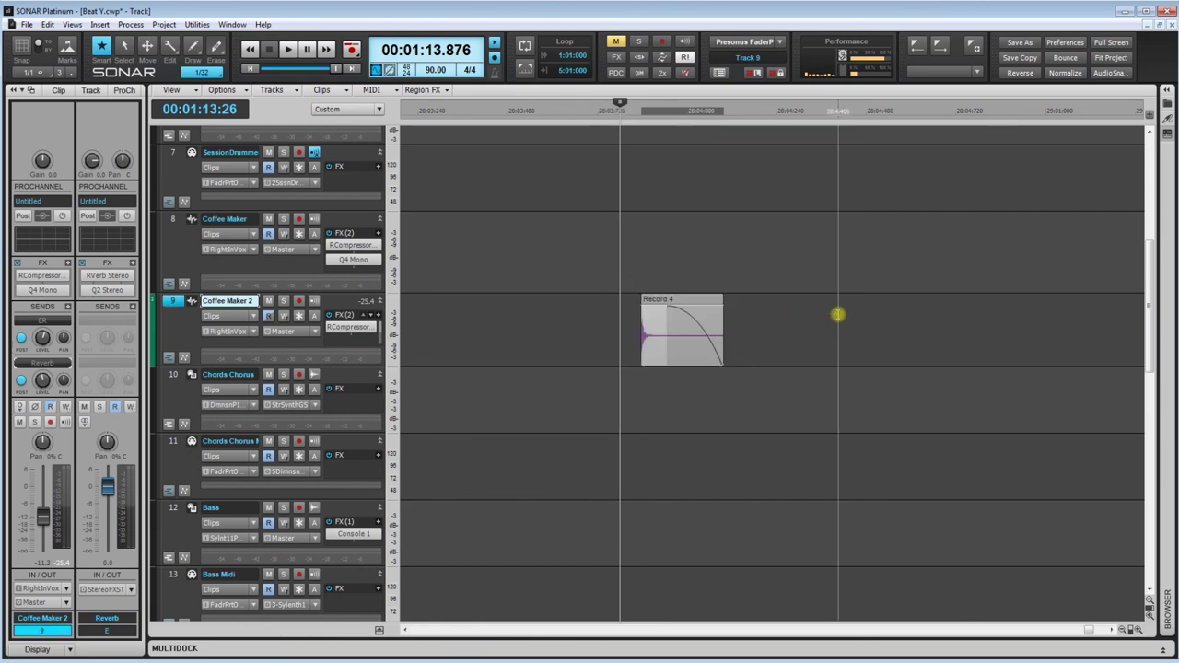
left_click(633, 263)
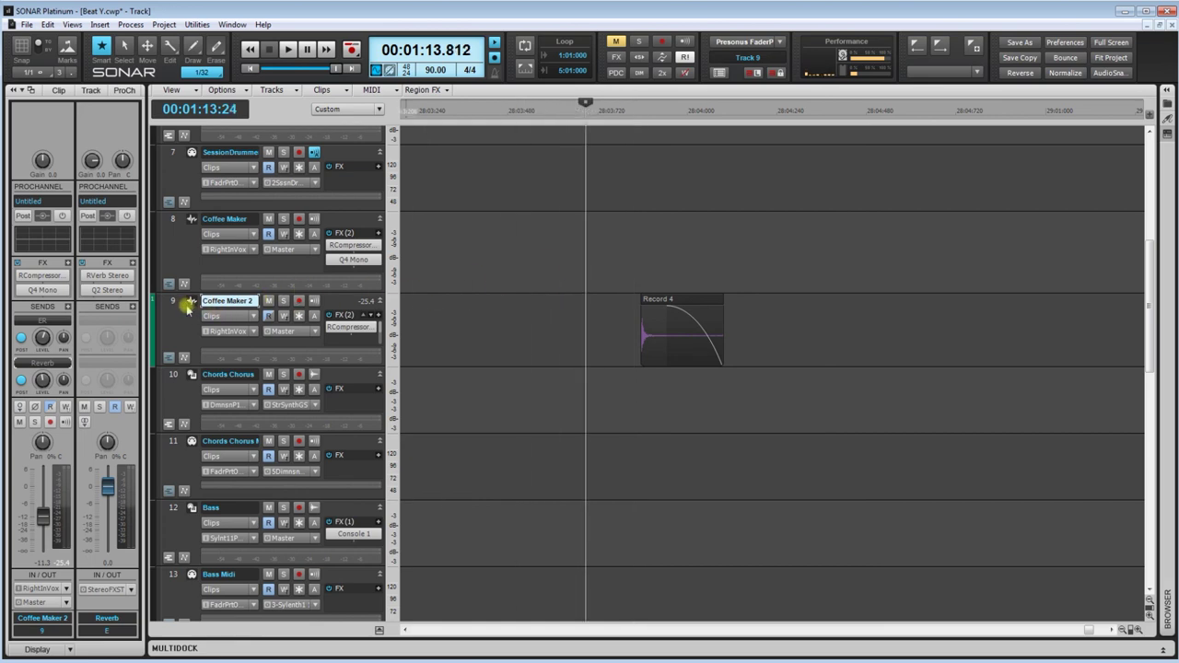
left_click(175, 306)
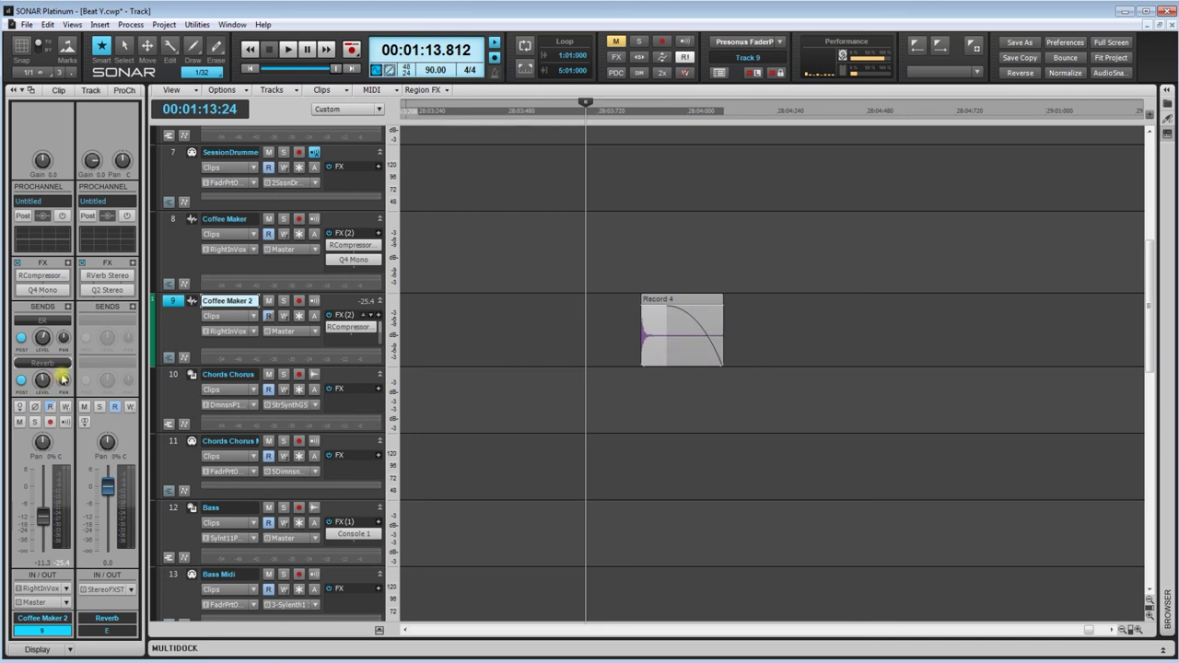
left_click(597, 271)
left_click_drag(628, 272, 852, 321)
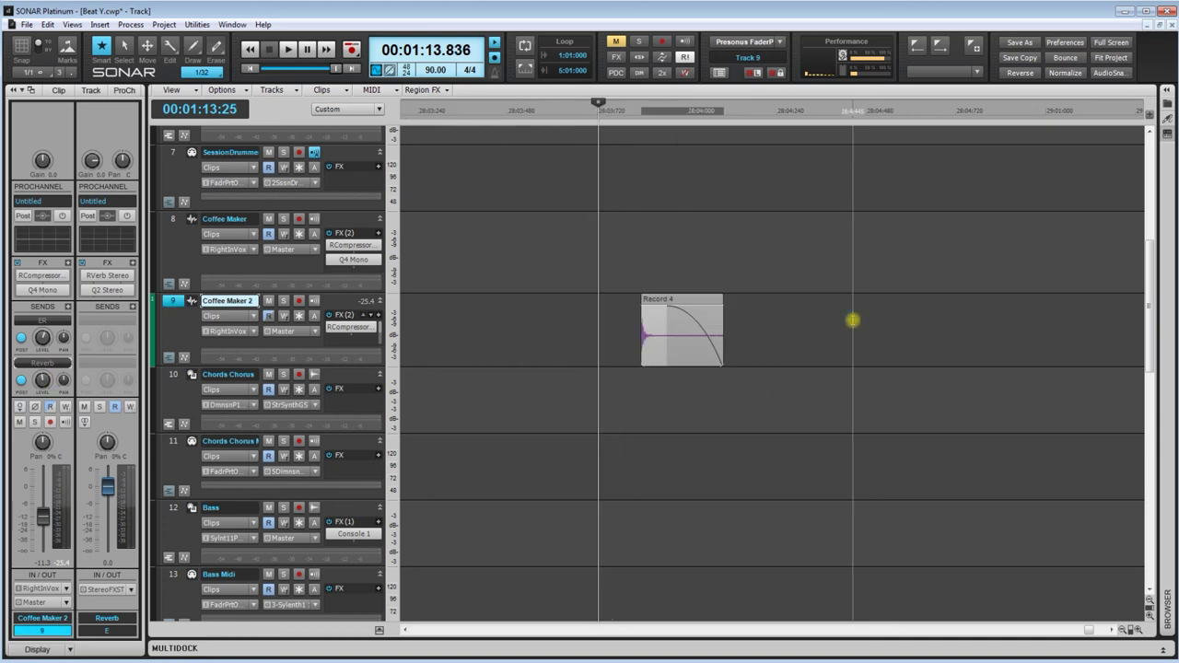
Start an audio export with the file name Coffee 1.wav
left_click(28, 25)
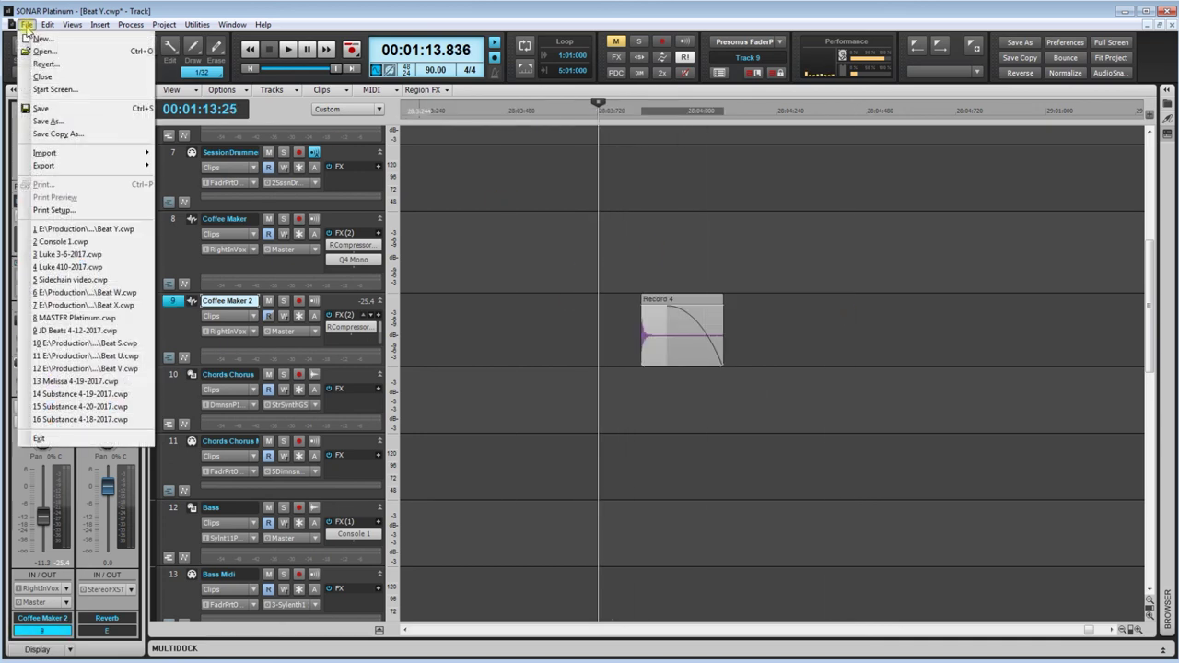
mouse_move(86, 168)
left_click(228, 168)
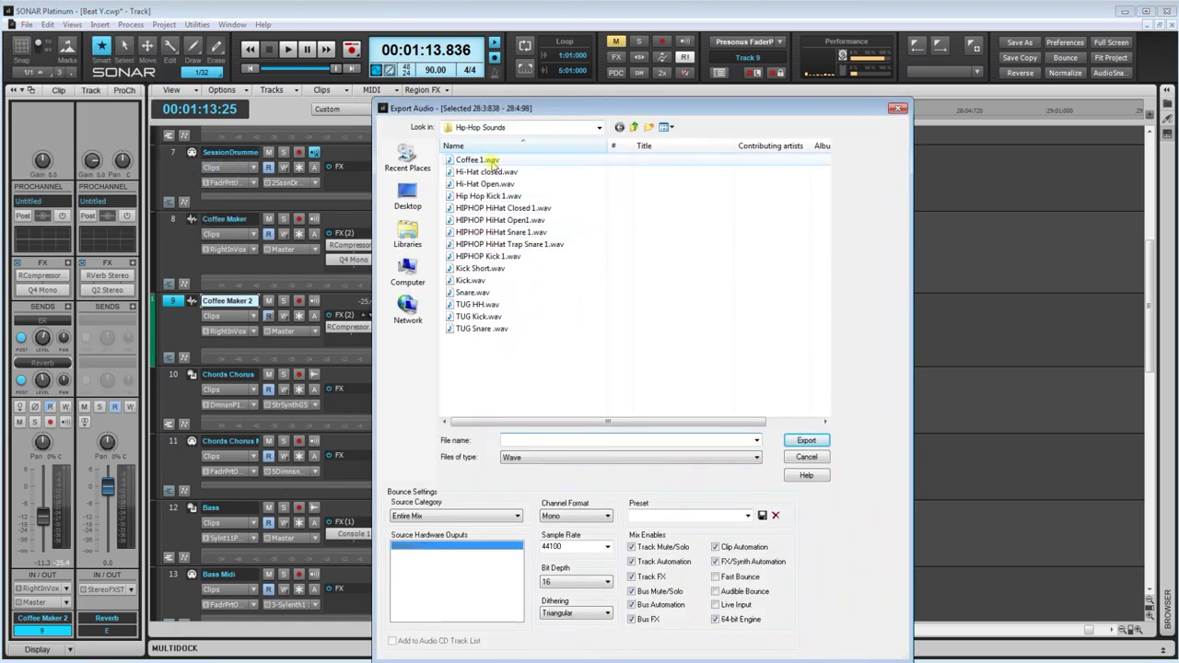
left_click(491, 160)
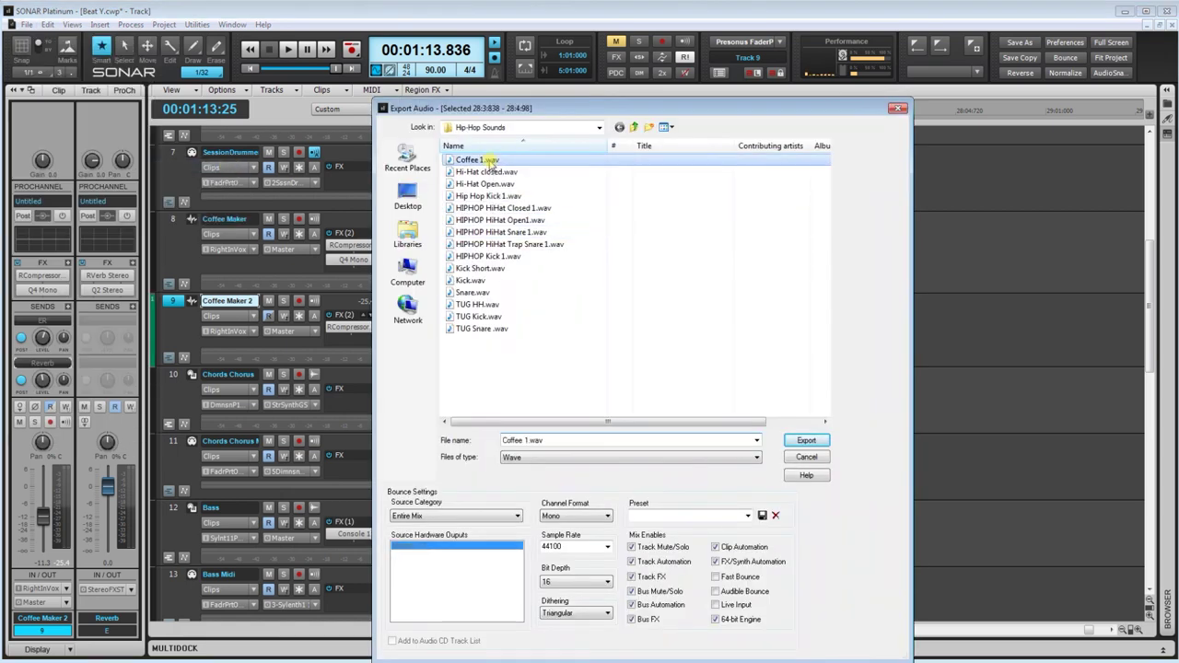
double_click(564, 440)
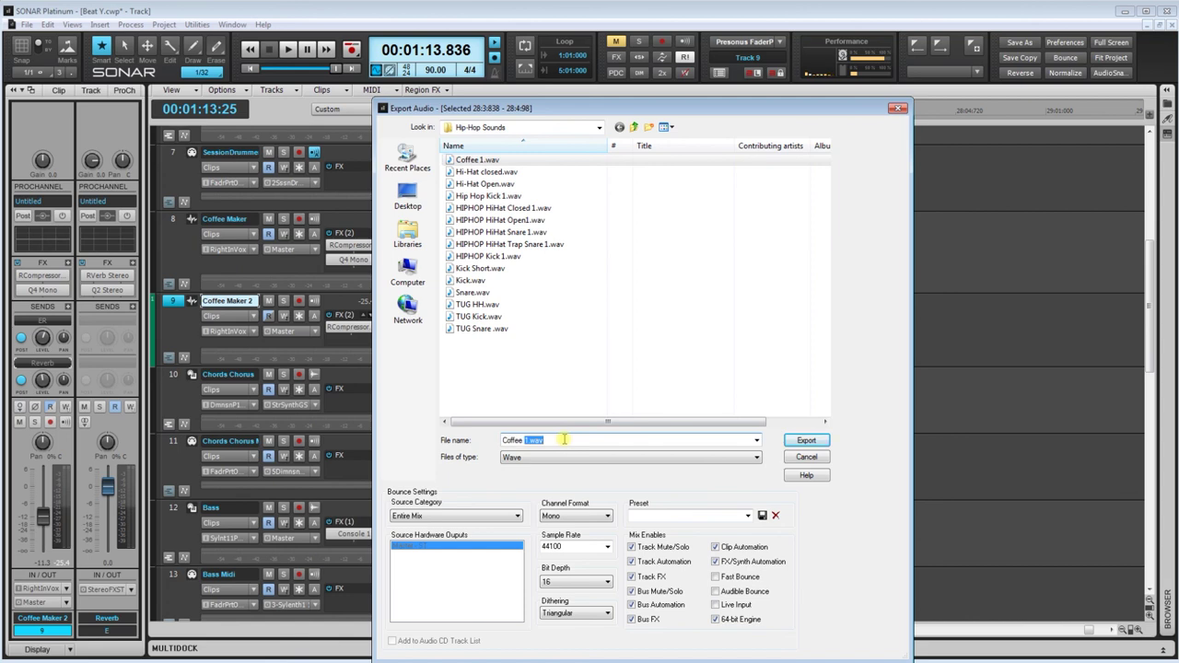
type("1")
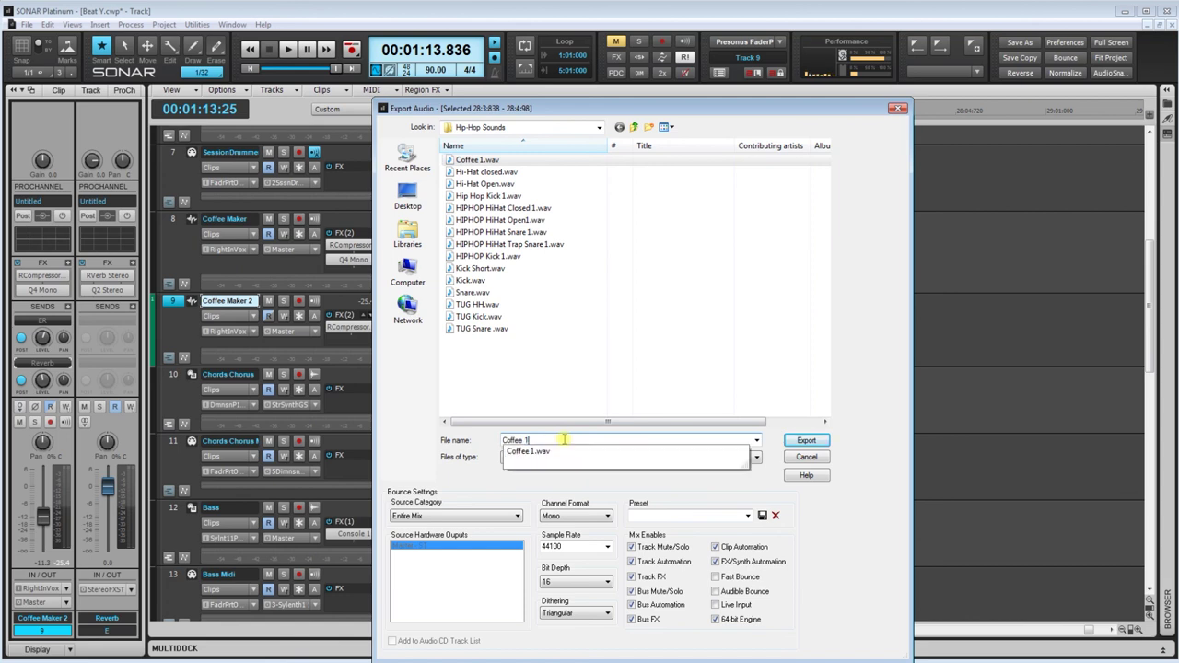
left_click(608, 522)
Export as a mono, 48000 Hz, 24-bit WAV, overwriting the existing Coffee 1.wav
left_click(608, 522)
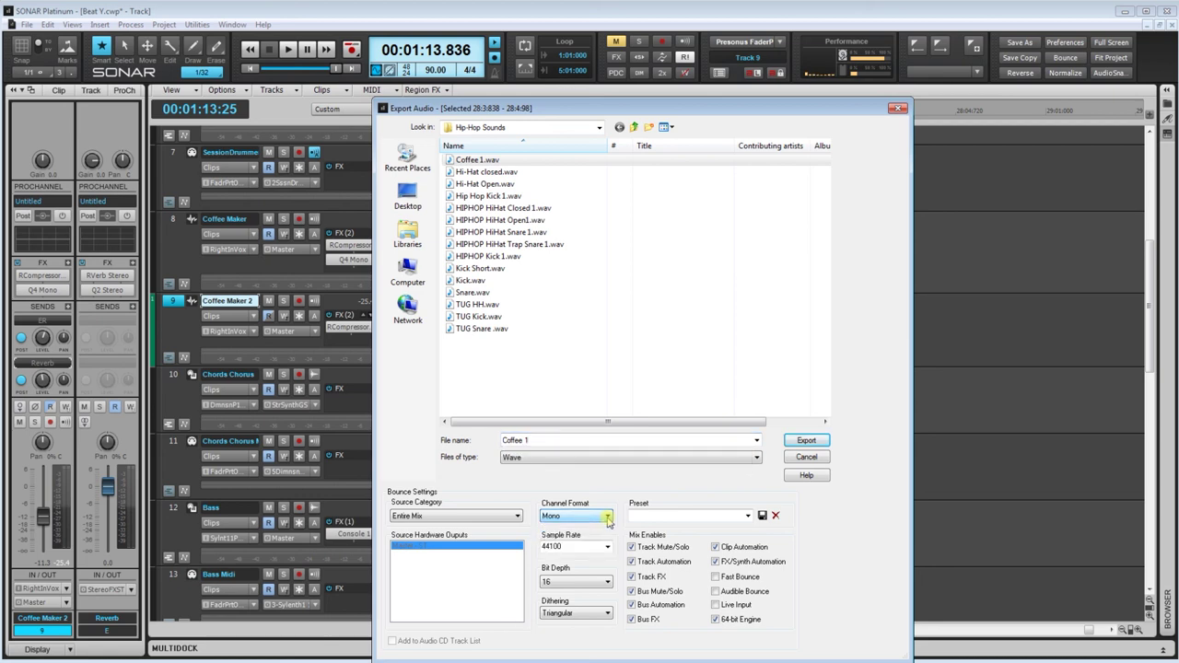
left_click(608, 548)
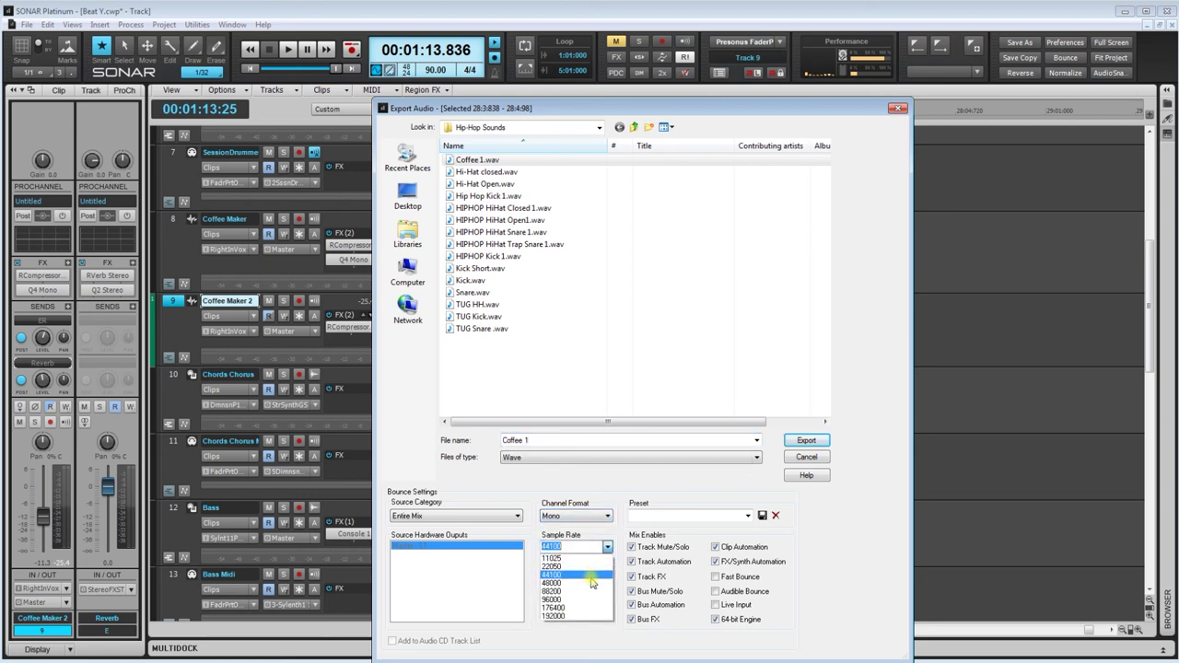
left_click(590, 582)
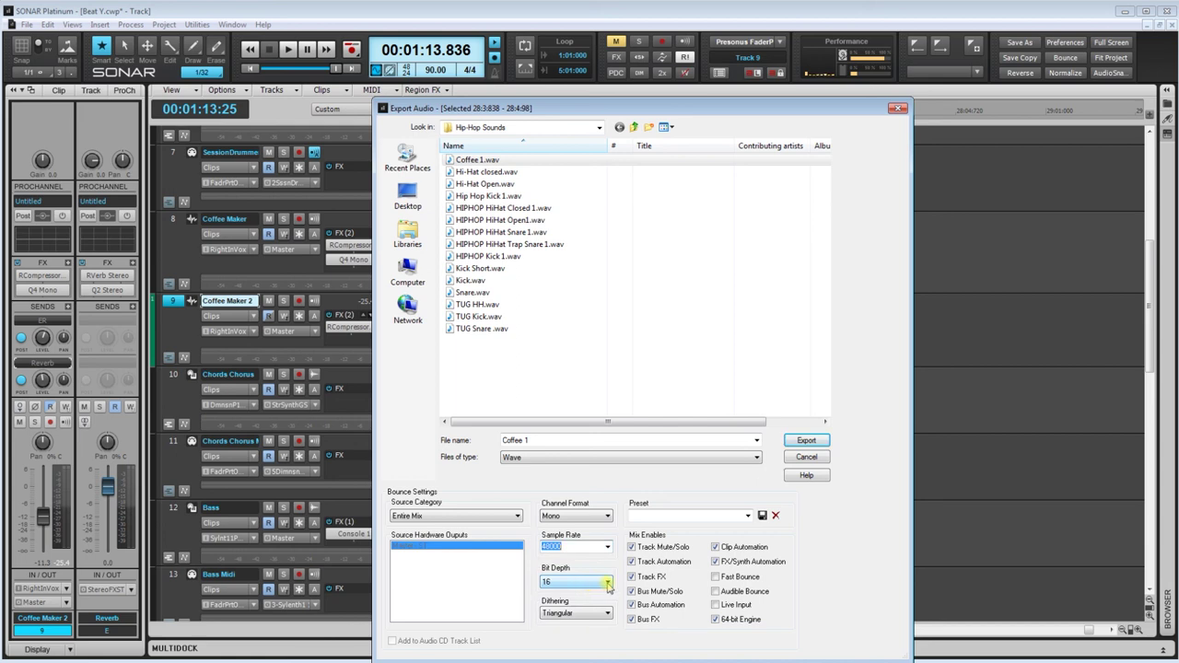
left_click(608, 584)
left_click(601, 605)
left_click(805, 443)
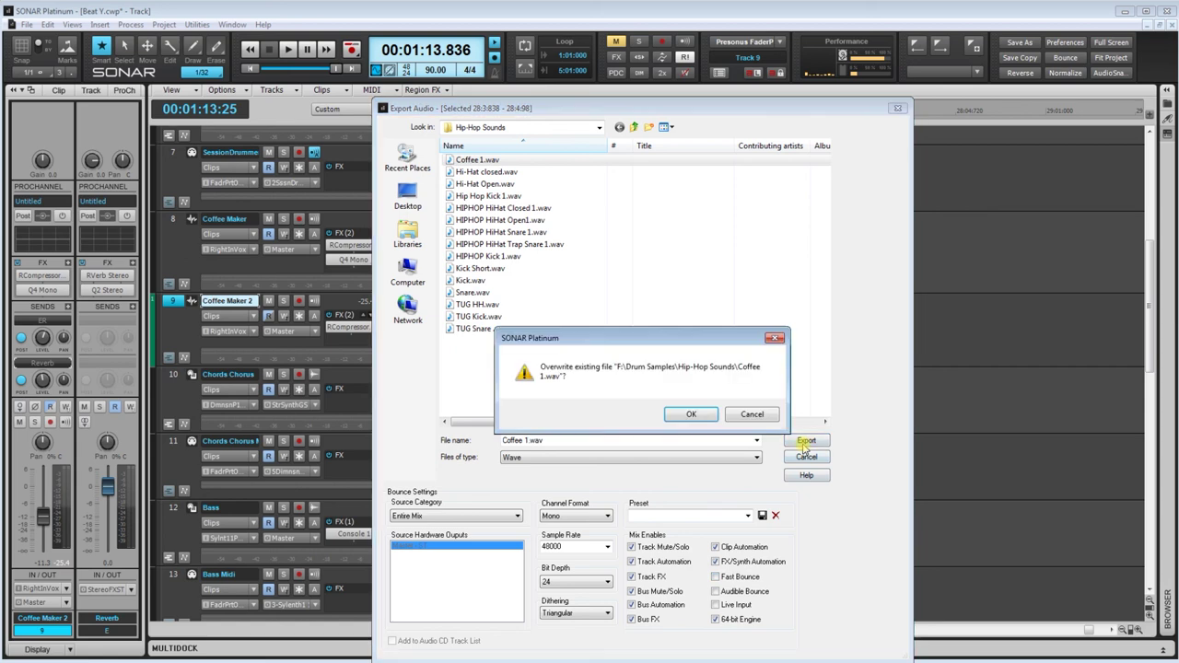
left_click(691, 416)
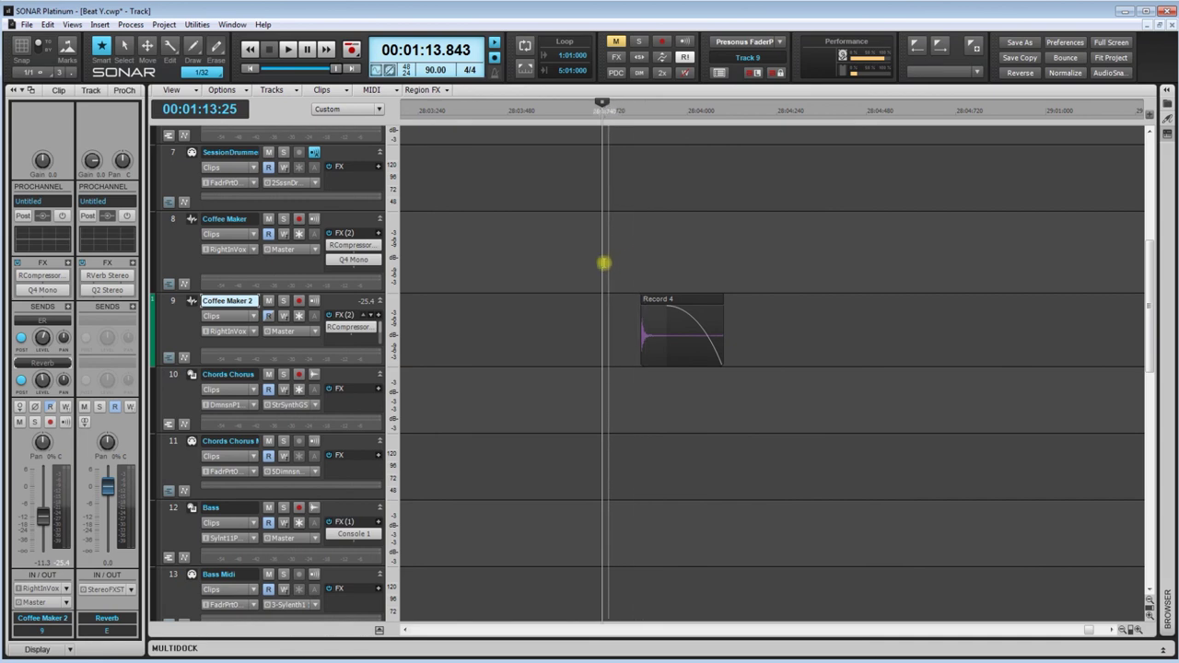
Open Session Drummer 3 and audition several kit pads down to the kick
left_click_drag(603, 264, 782, 298)
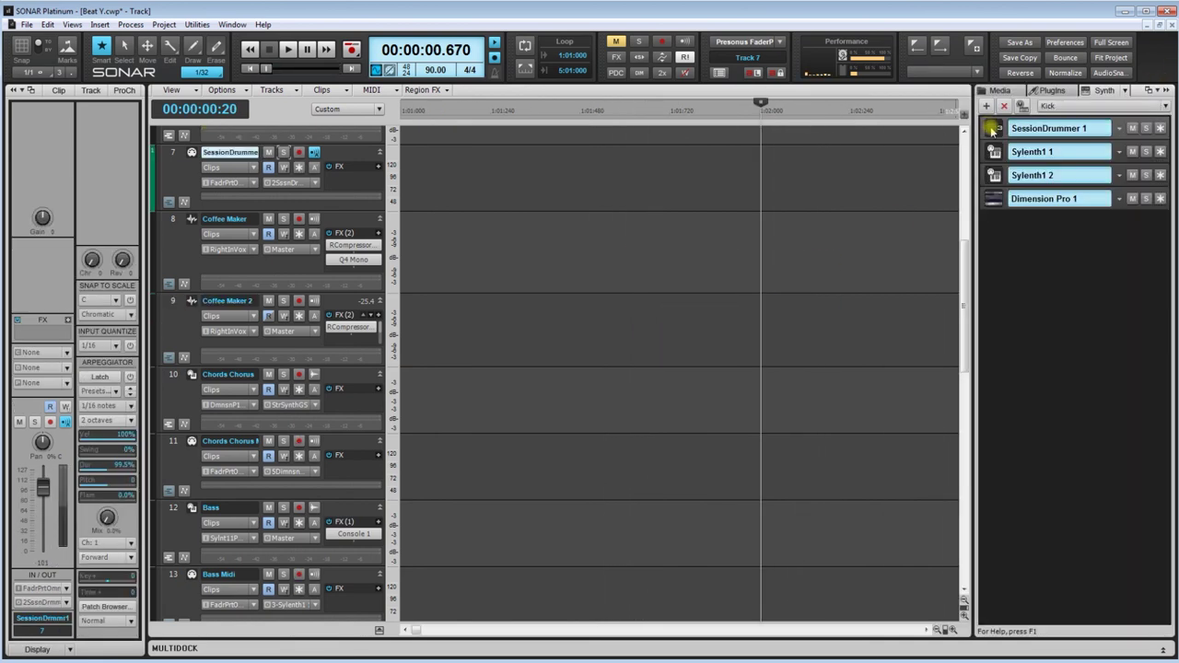
left_click(992, 130)
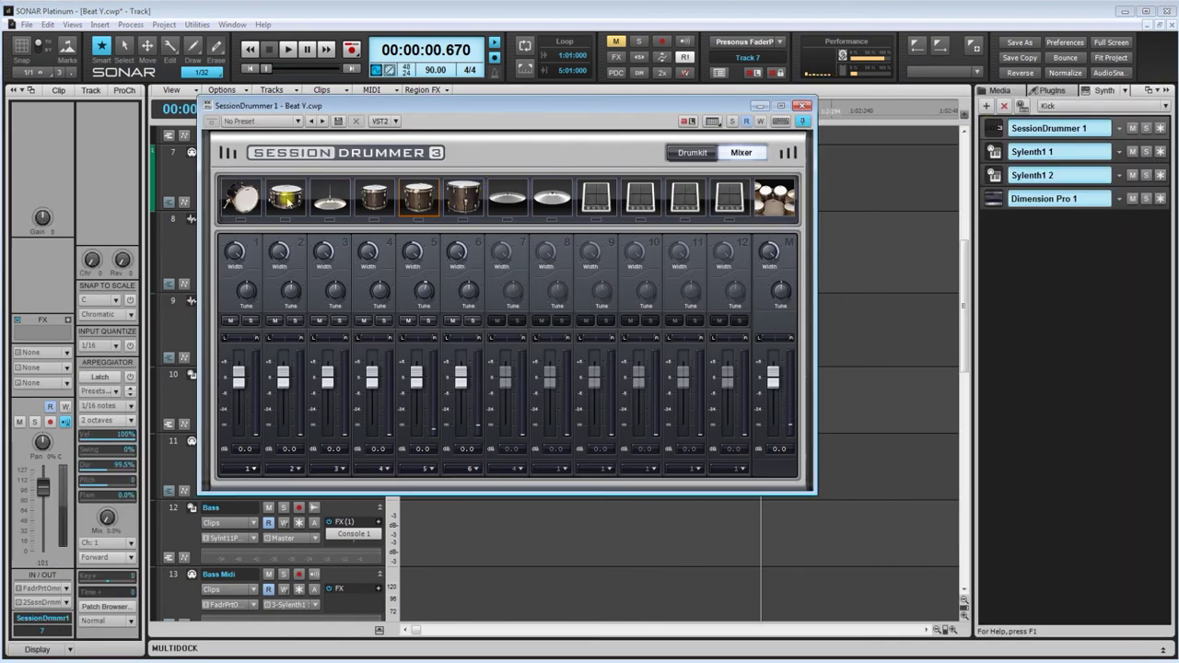
left_click(470, 198)
left_click(422, 197)
left_click(374, 197)
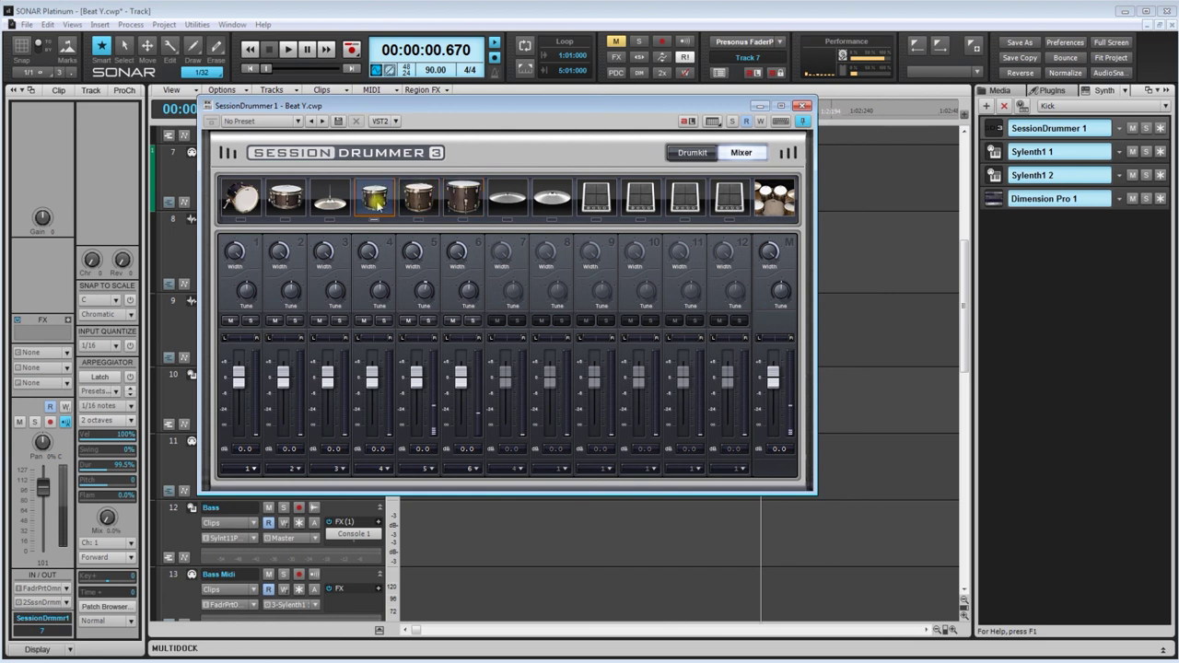
left_click(332, 199)
left_click(240, 197)
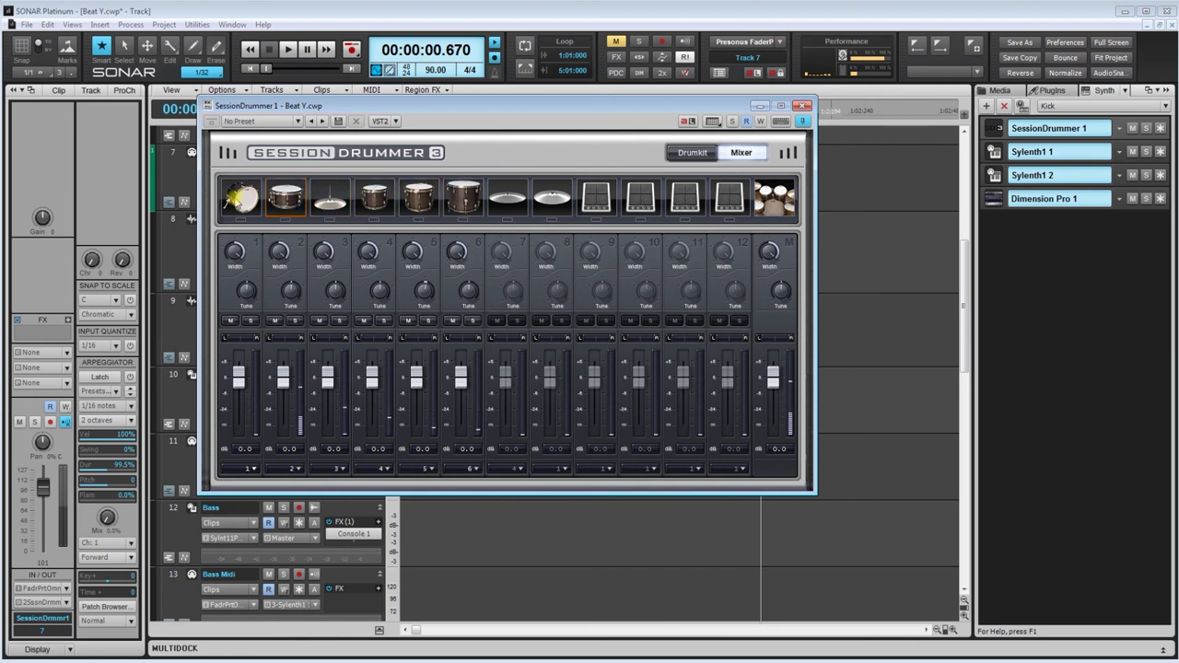
Load Coffee 1.wav onto the crash cymbal pad and audition it twice
right_click(506, 202)
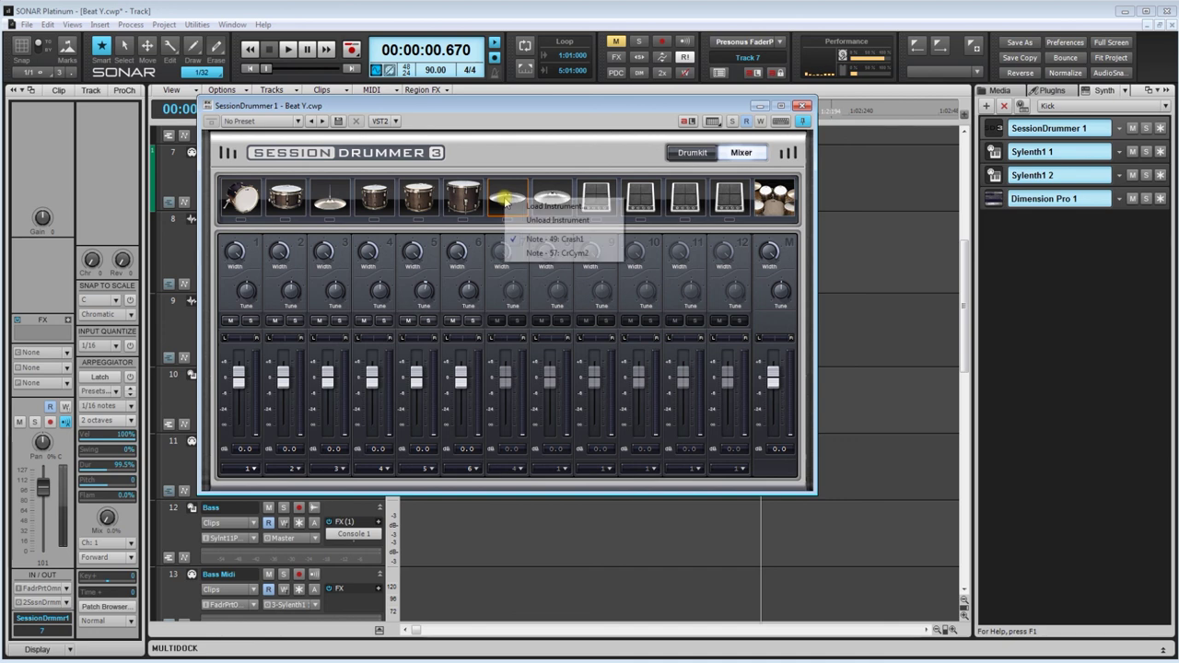
left_click(553, 206)
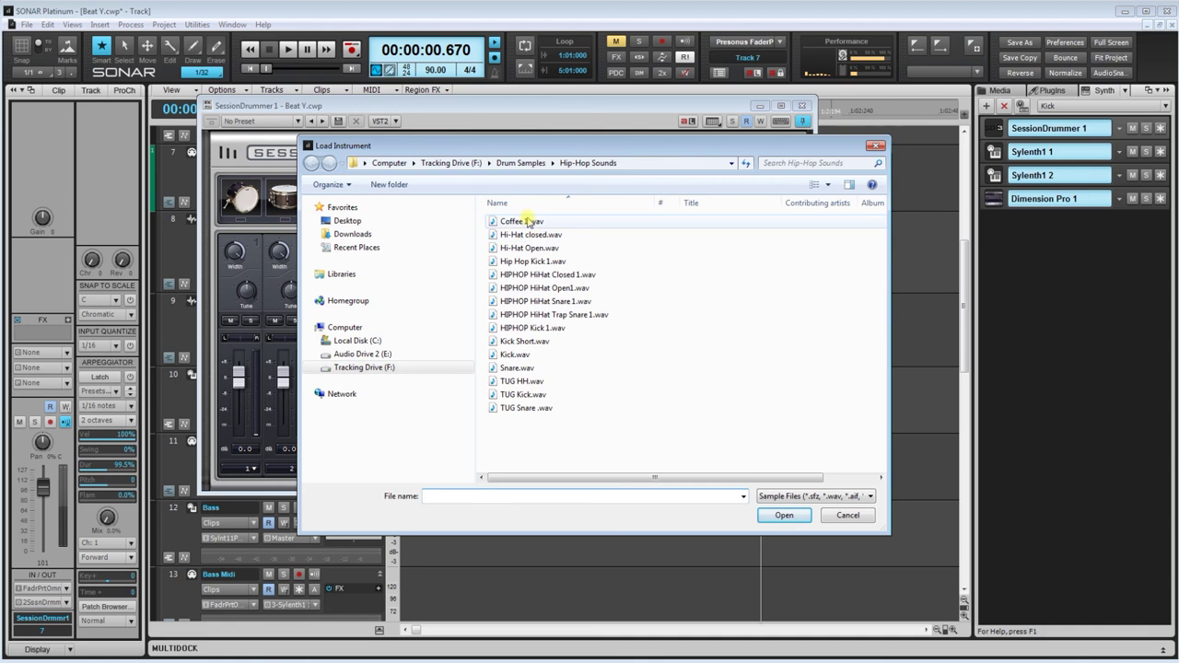
double_click(530, 225)
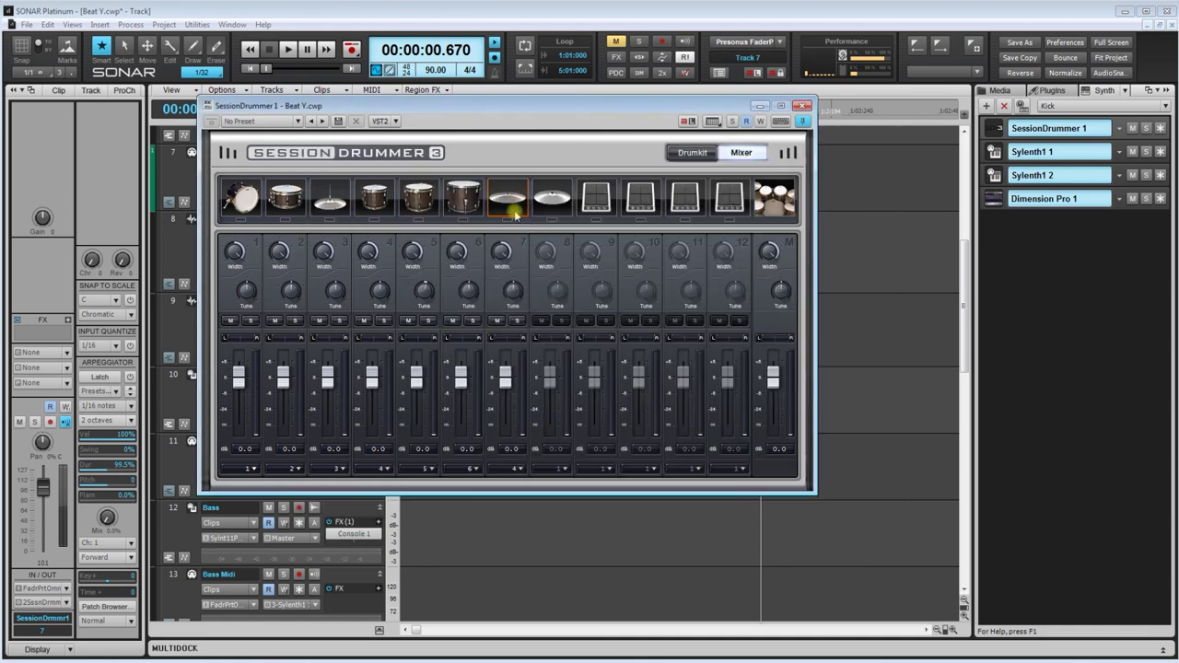
left_click(511, 203)
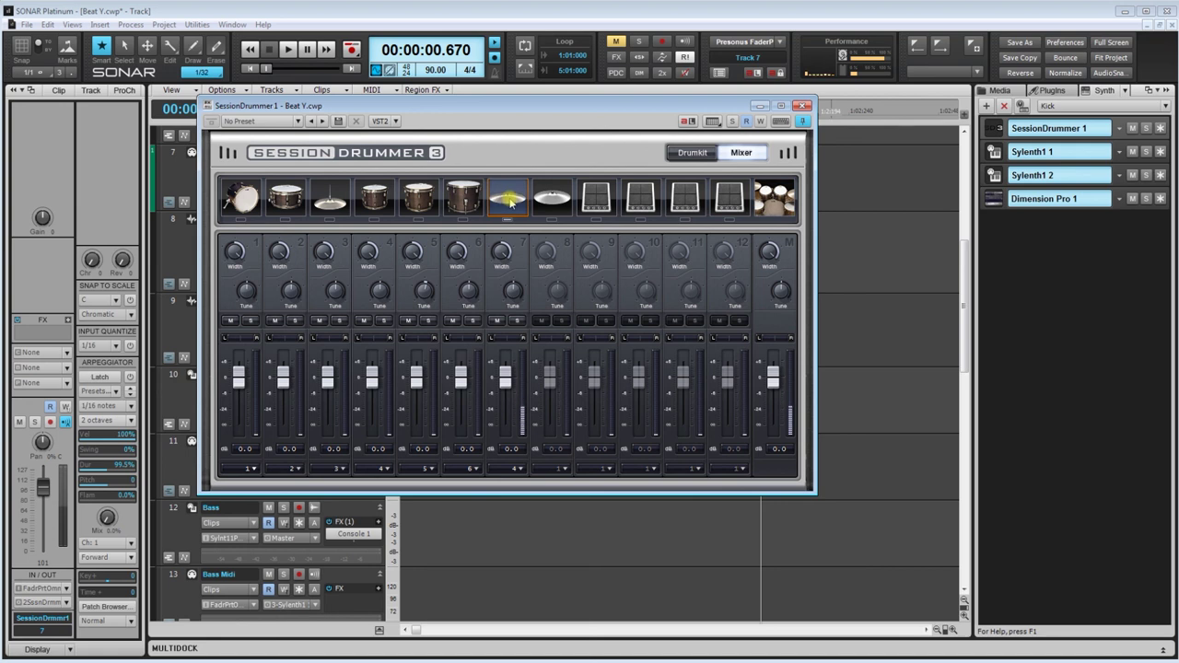
left_click(509, 202)
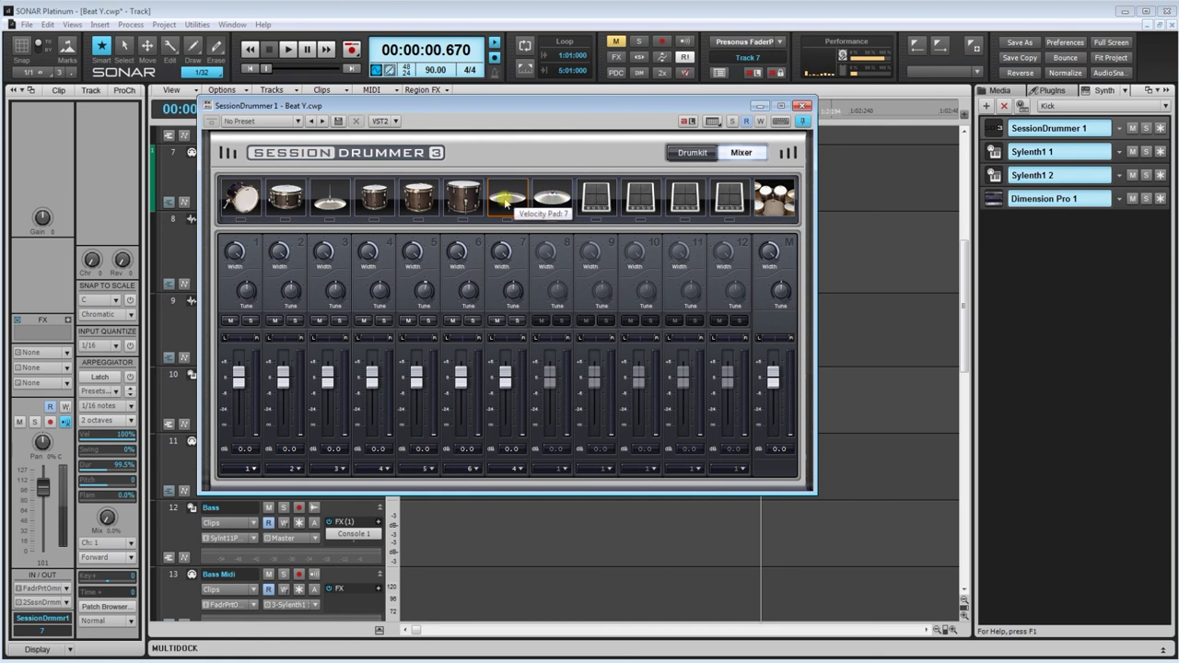
left_click(532, 335)
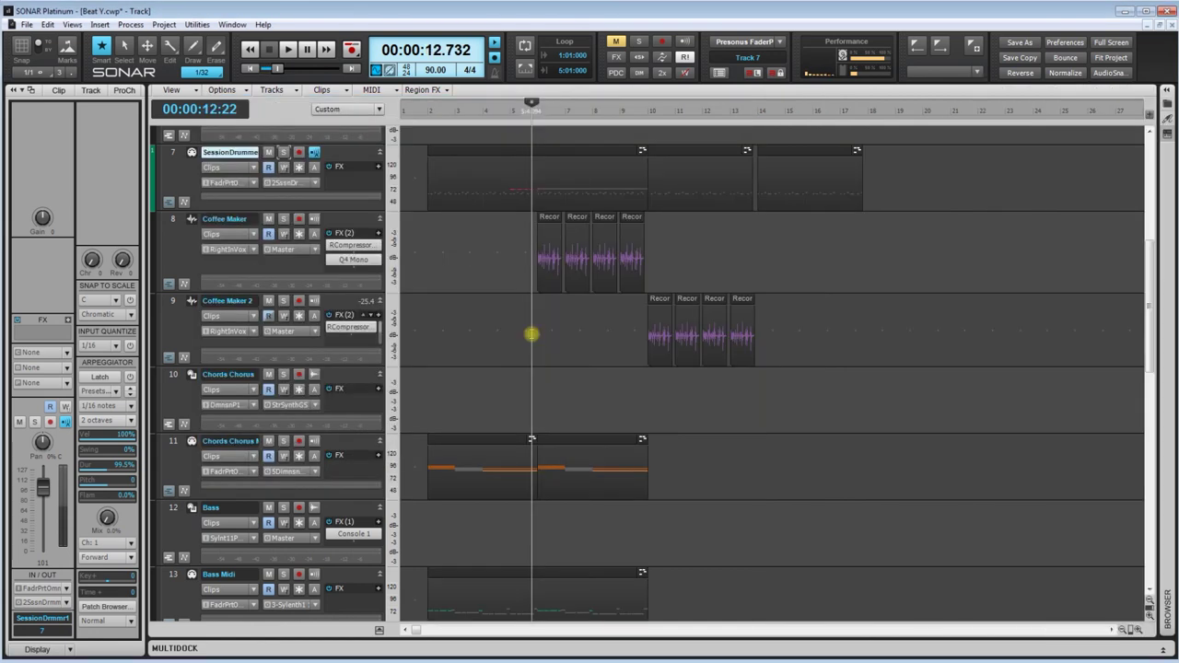